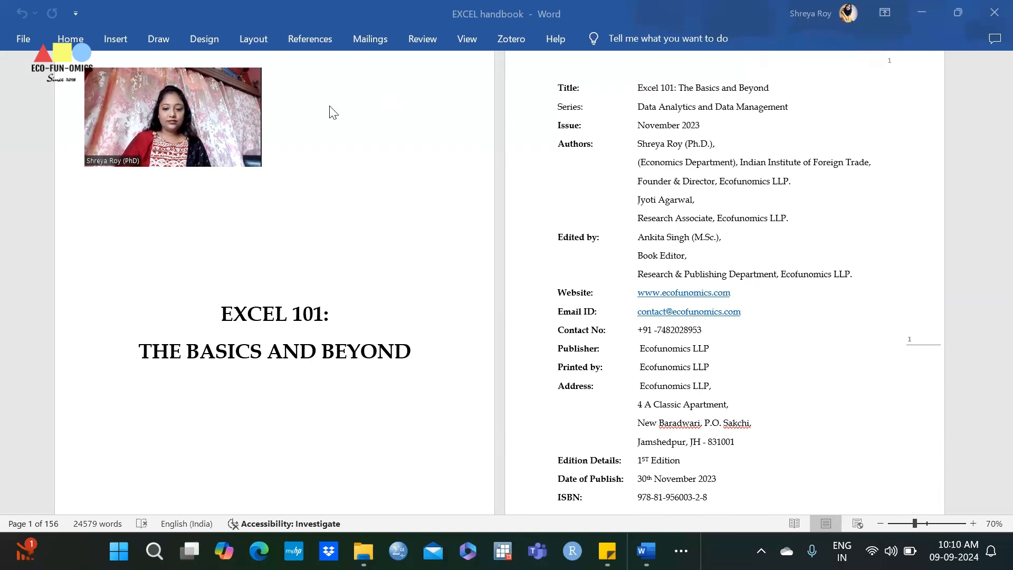
- Switch to the Class 19-20 workbook in Excel and view the And - OR sheet at 108% zoom
{"action": "left_click", "coordinate": [681, 551]}
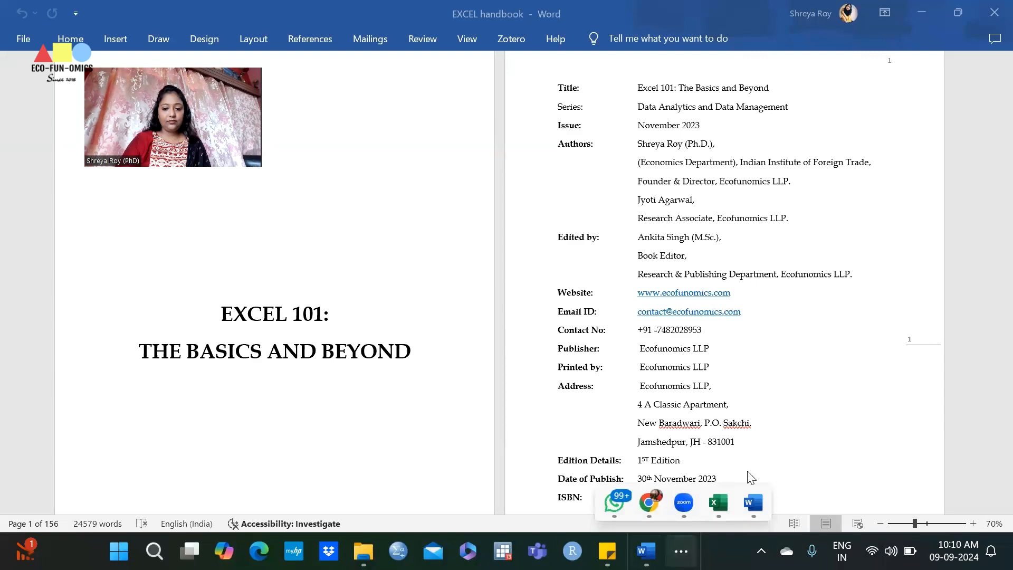
{"action": "mouse_move", "coordinate": [718, 507]}
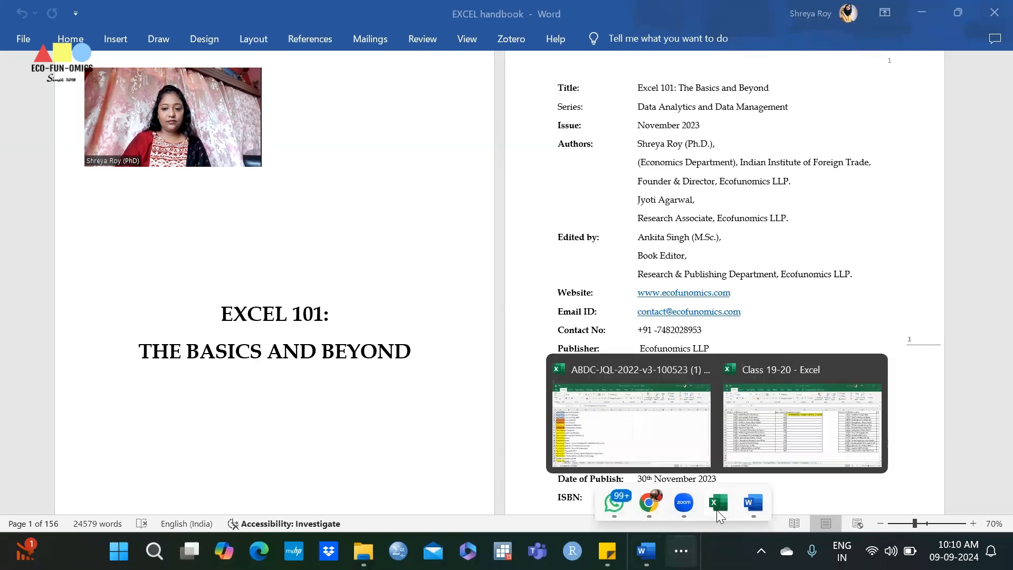
{"action": "left_click", "coordinate": [746, 442]}
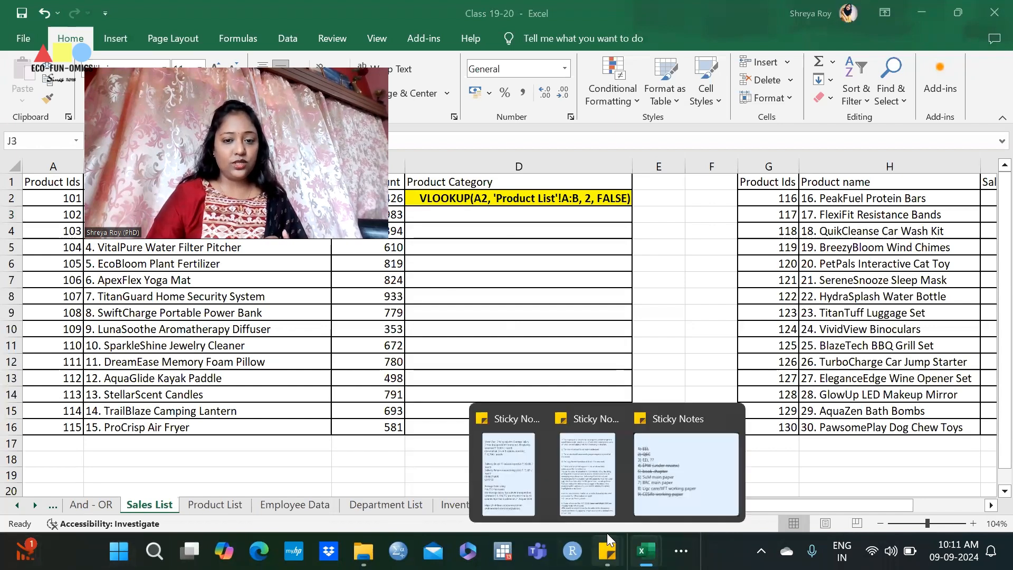
{"action": "left_click", "coordinate": [82, 510]}
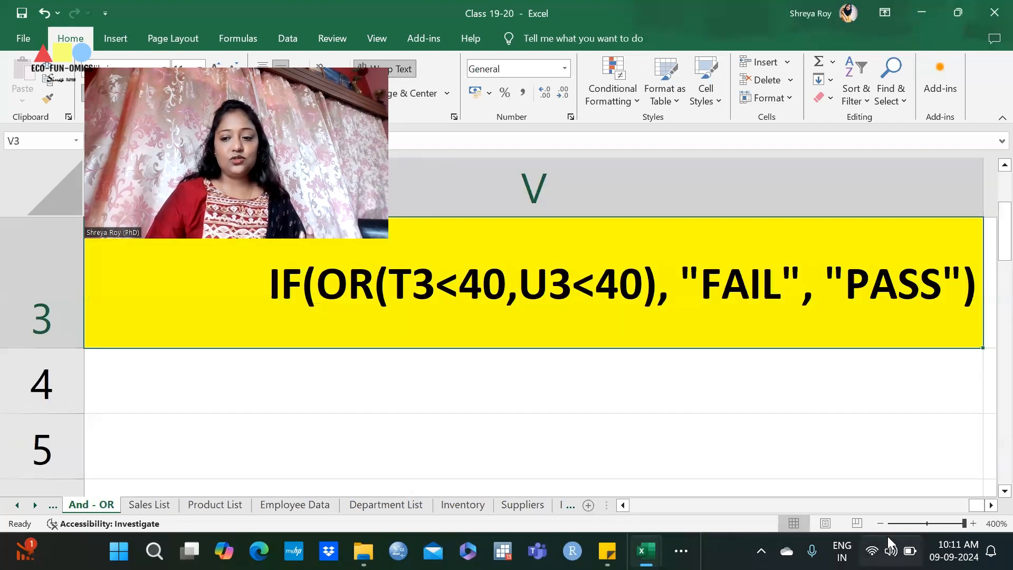
{"action": "left_click", "coordinate": [929, 523]}
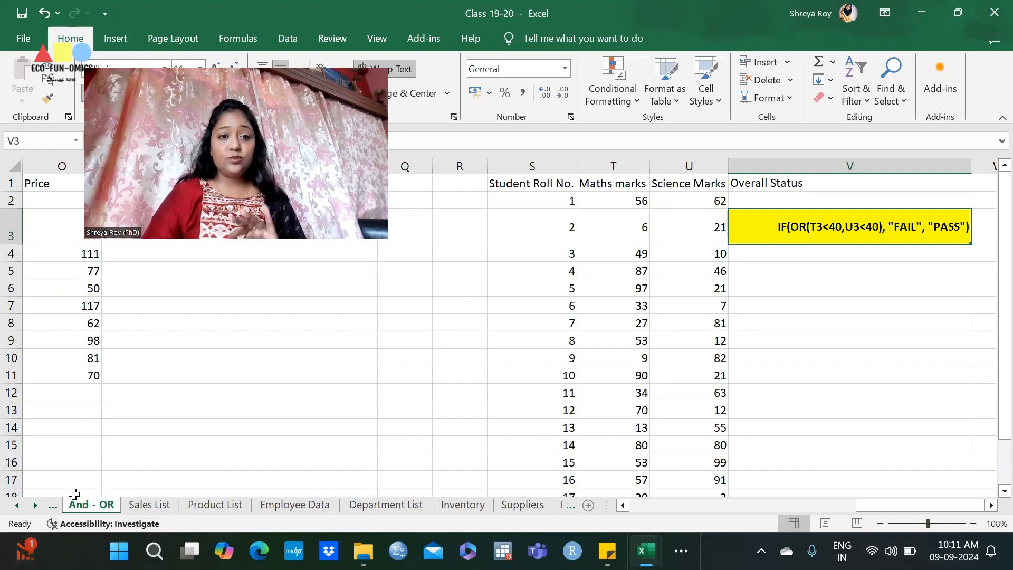
- Look through the Sales List, Product List, Employee Data, Inventory and Suppliers sheets
{"action": "left_click", "coordinate": [152, 505]}
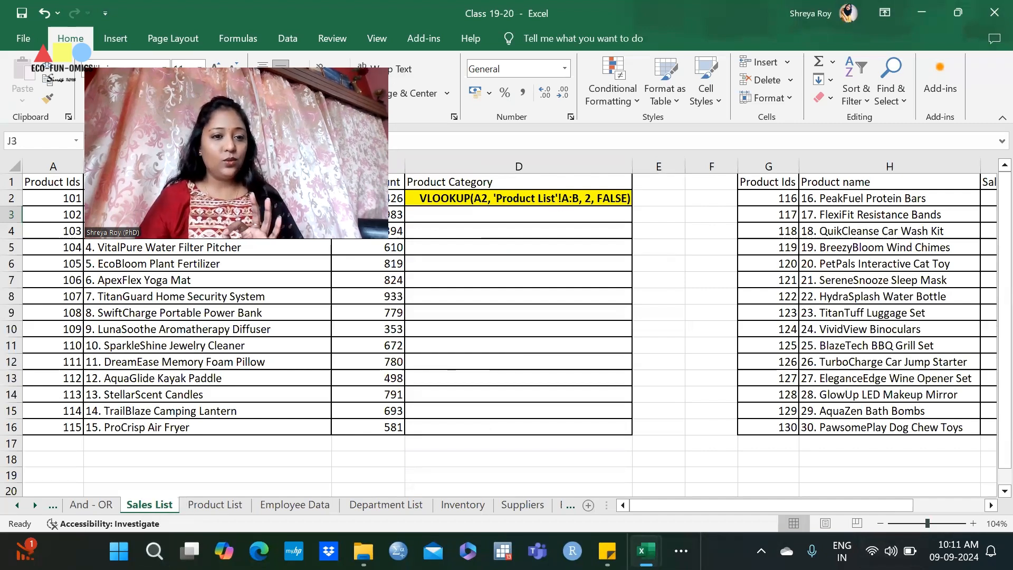
{"action": "left_click", "coordinate": [222, 505]}
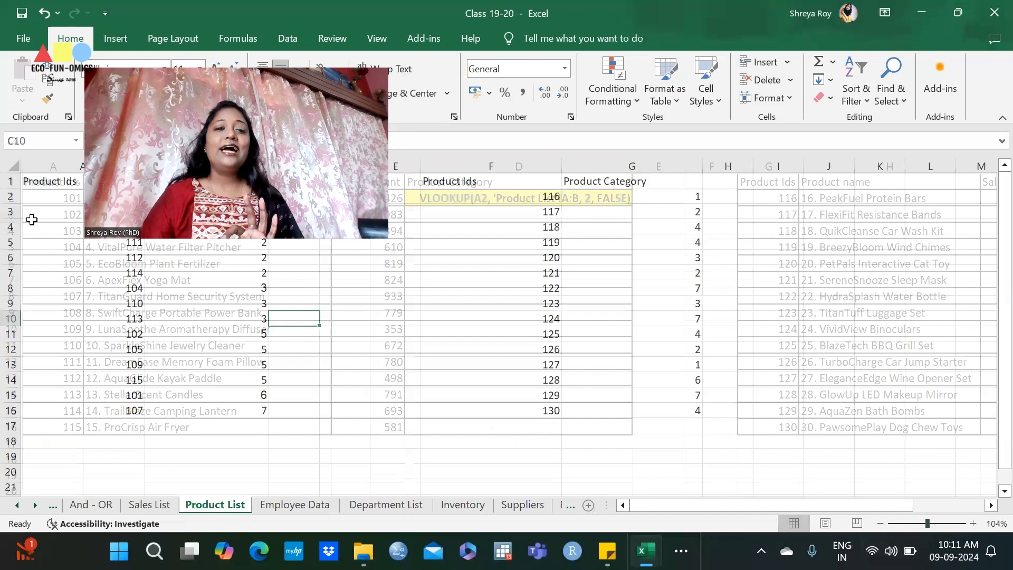
{"action": "left_click", "coordinate": [142, 507]}
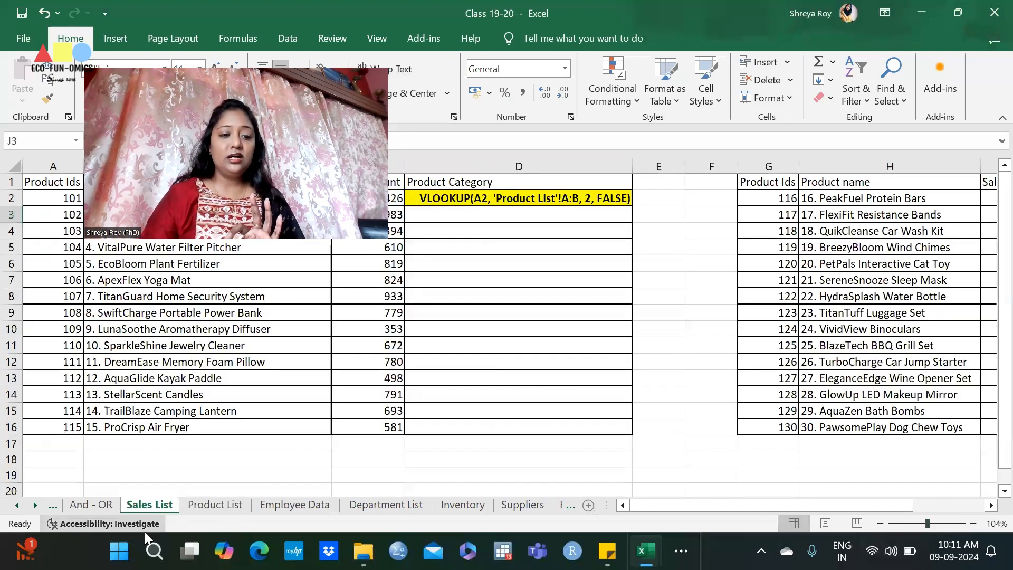
{"action": "left_click", "coordinate": [213, 505]}
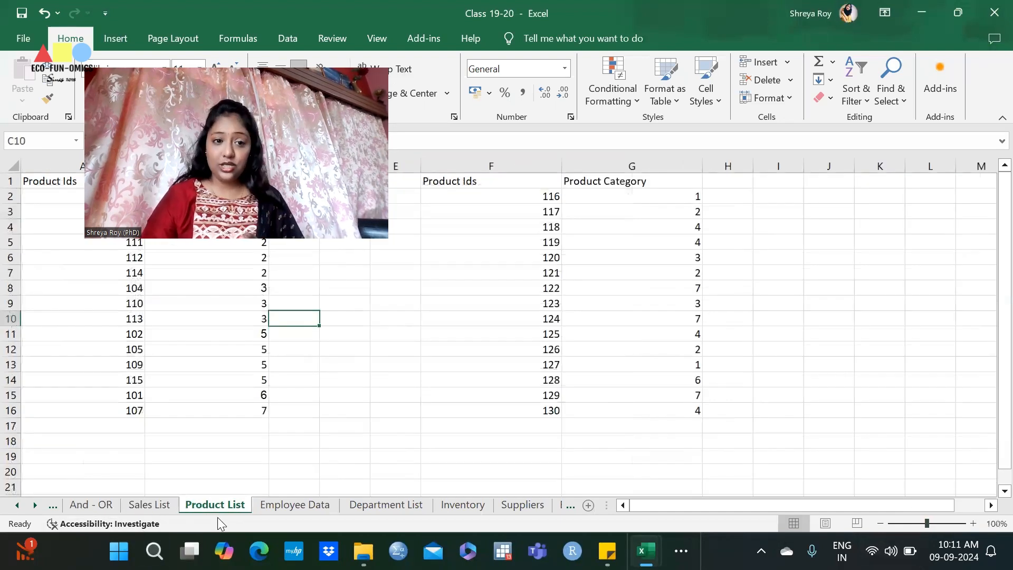
{"action": "left_click", "coordinate": [317, 505]}
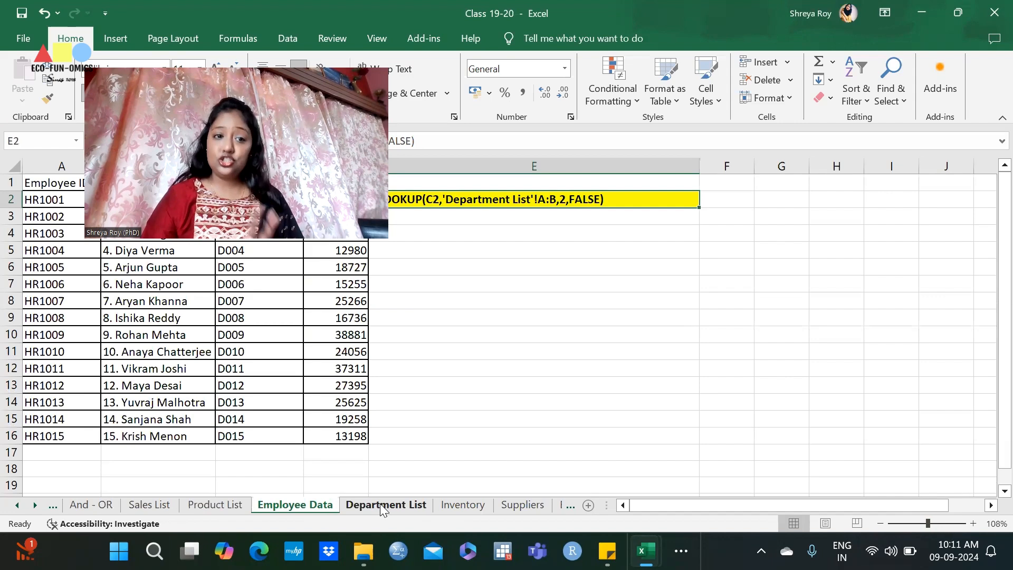
{"action": "left_click", "coordinate": [473, 507]}
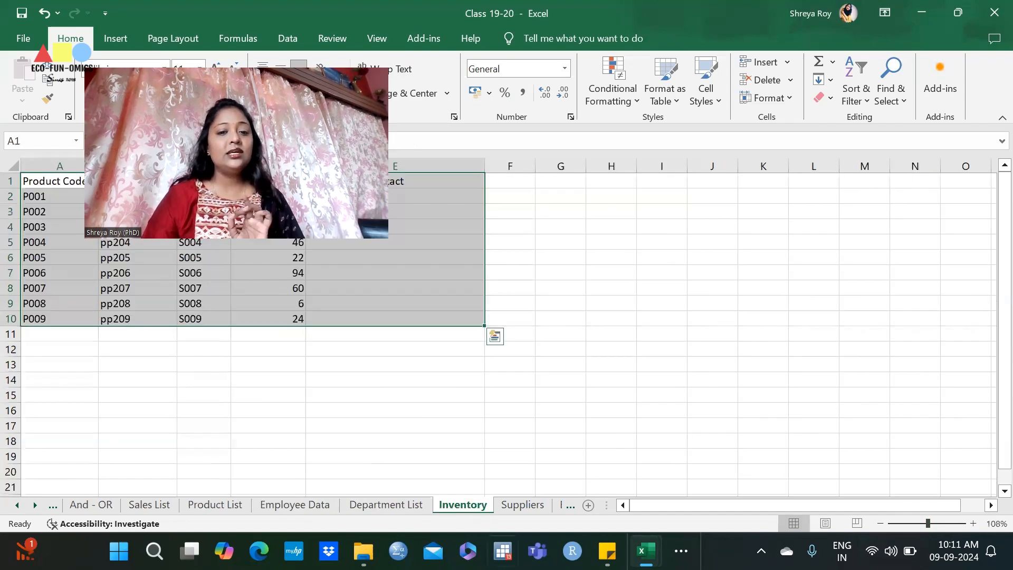
{"action": "left_click", "coordinate": [510, 507]}
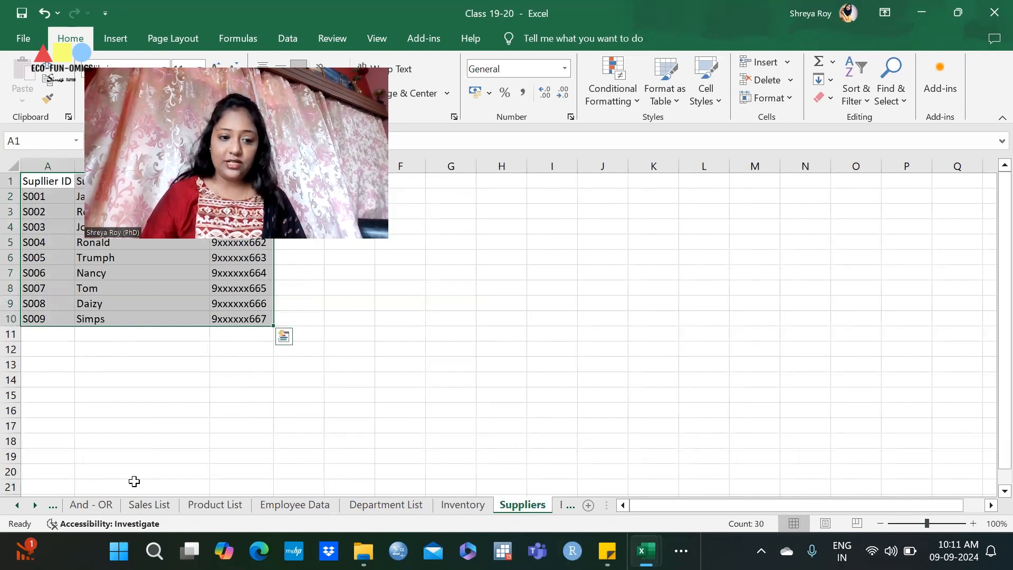
- Examine the Product Ids, Product name, Sales Amount and Product Category columns on the Sales List sheet
{"action": "left_click", "coordinate": [158, 508]}
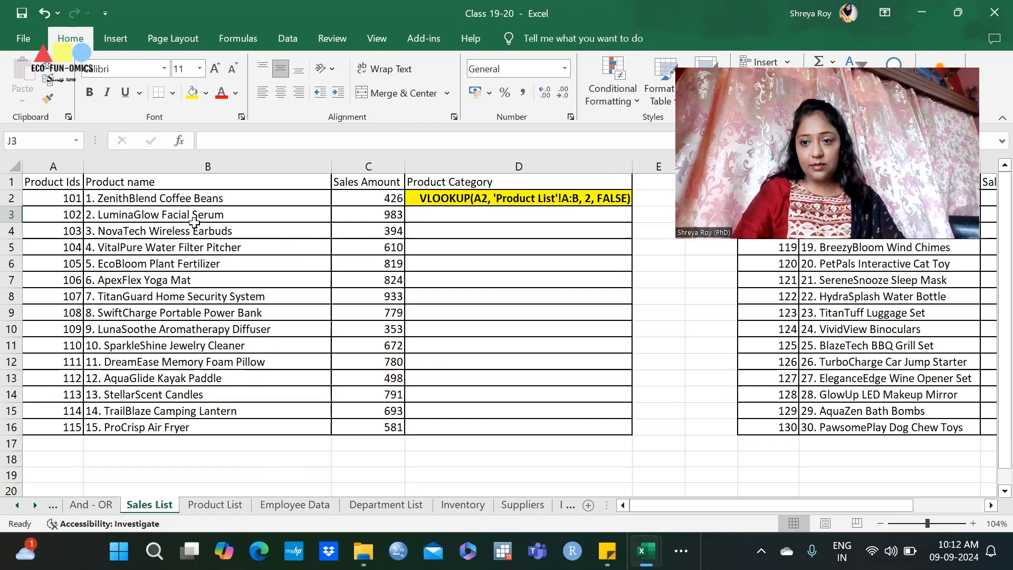
{"action": "left_click_drag", "start_coordinate": [148, 186], "coordinate": [156, 425]}
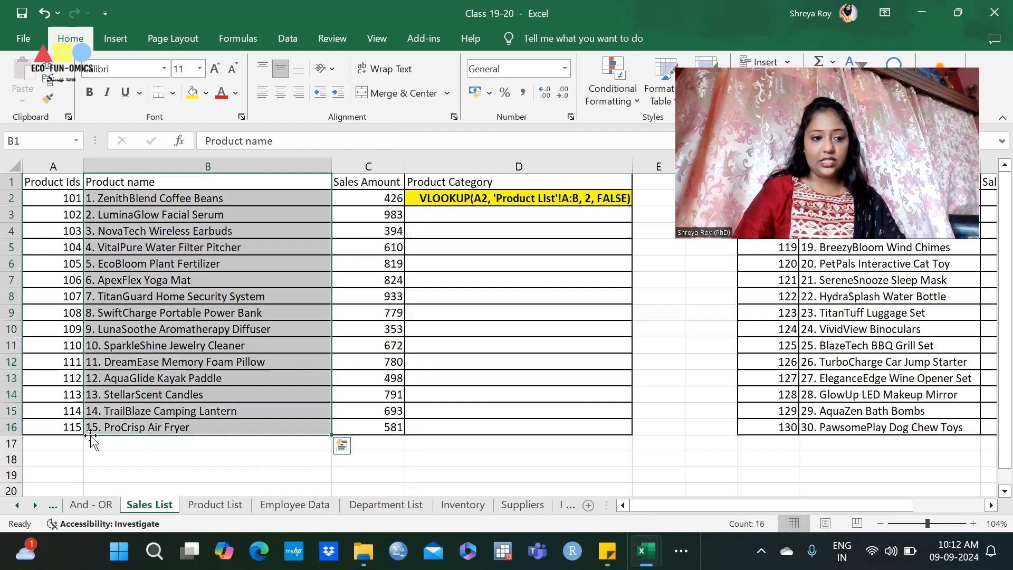
{"action": "left_click", "coordinate": [221, 264]}
{"action": "left_click", "coordinate": [201, 285]}
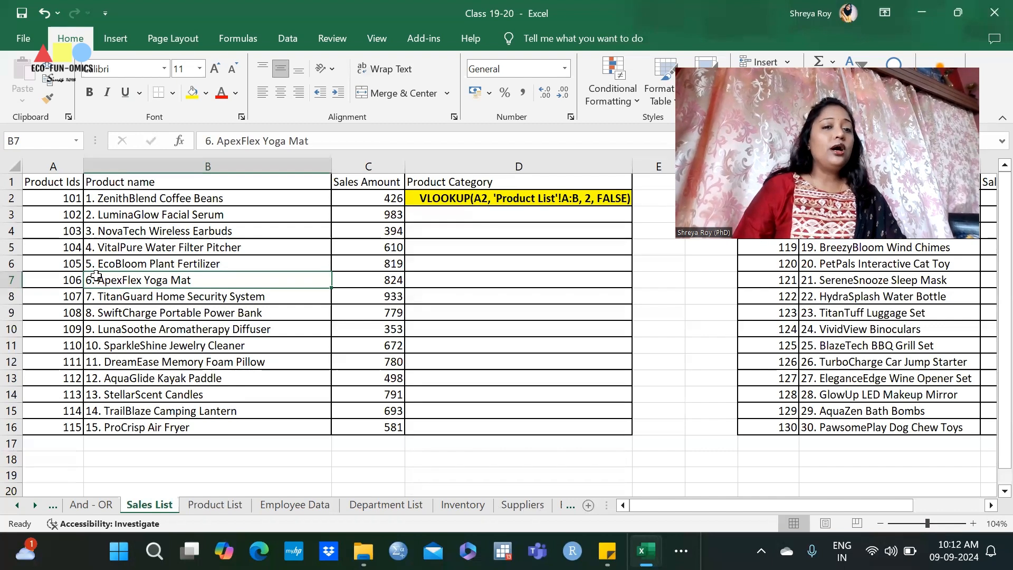
{"action": "left_click_drag", "start_coordinate": [50, 185], "coordinate": [41, 428]}
{"action": "left_click_drag", "start_coordinate": [232, 182], "coordinate": [224, 407]}
{"action": "left_click_drag", "start_coordinate": [368, 186], "coordinate": [364, 418]}
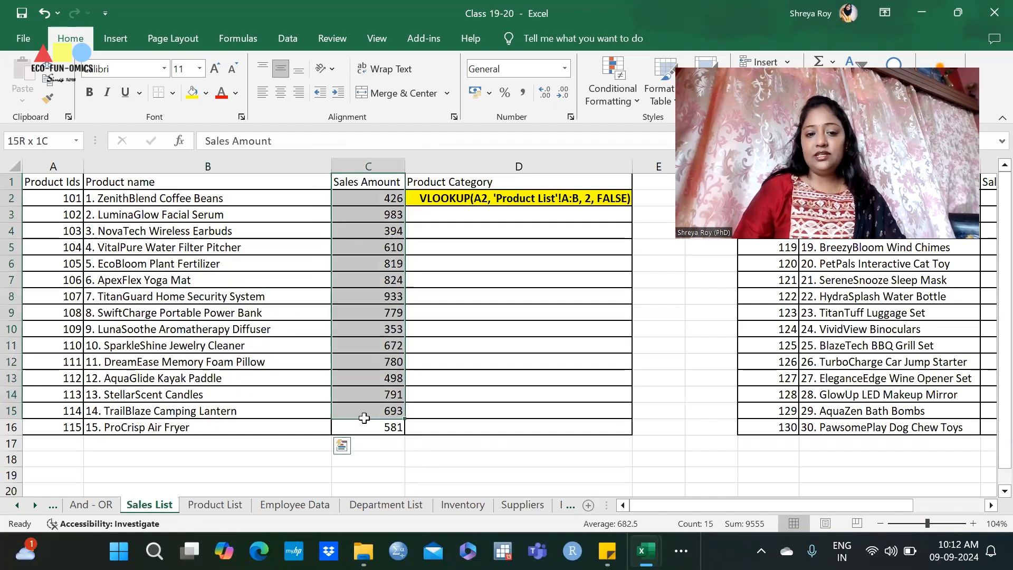
{"action": "left_click", "coordinate": [430, 181]}
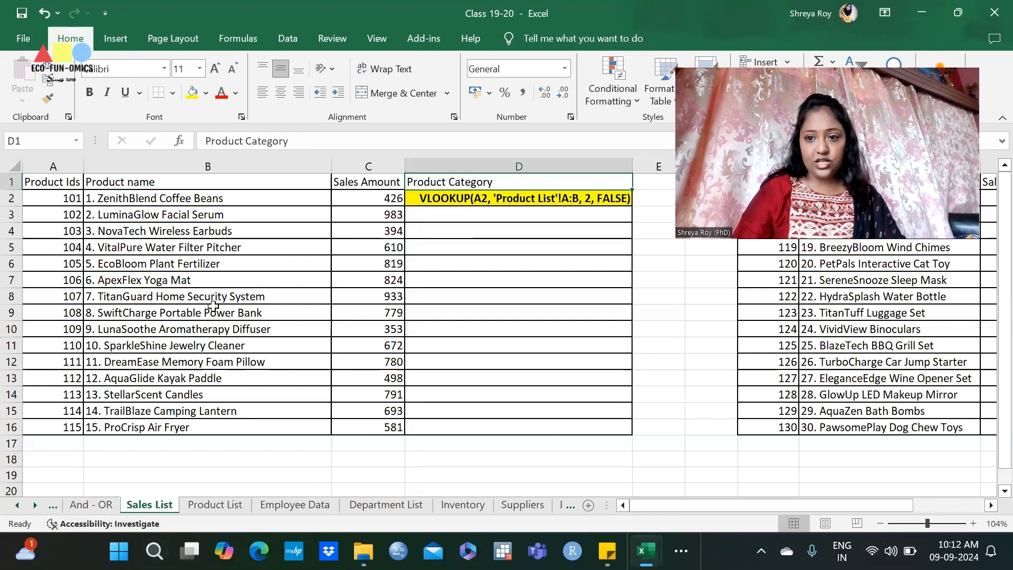
{"action": "left_click", "coordinate": [227, 199]}
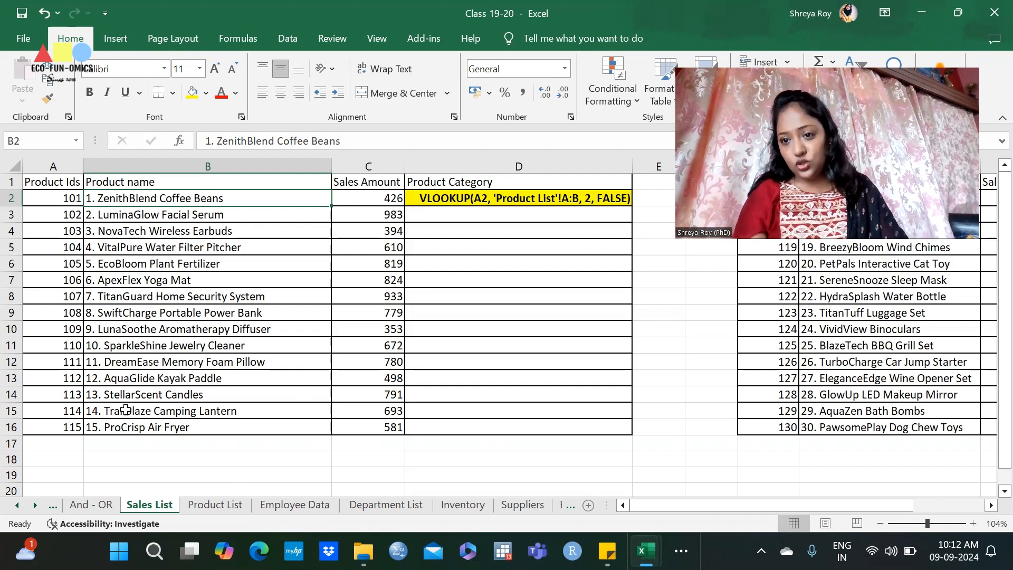
{"action": "left_click", "coordinate": [217, 230]}
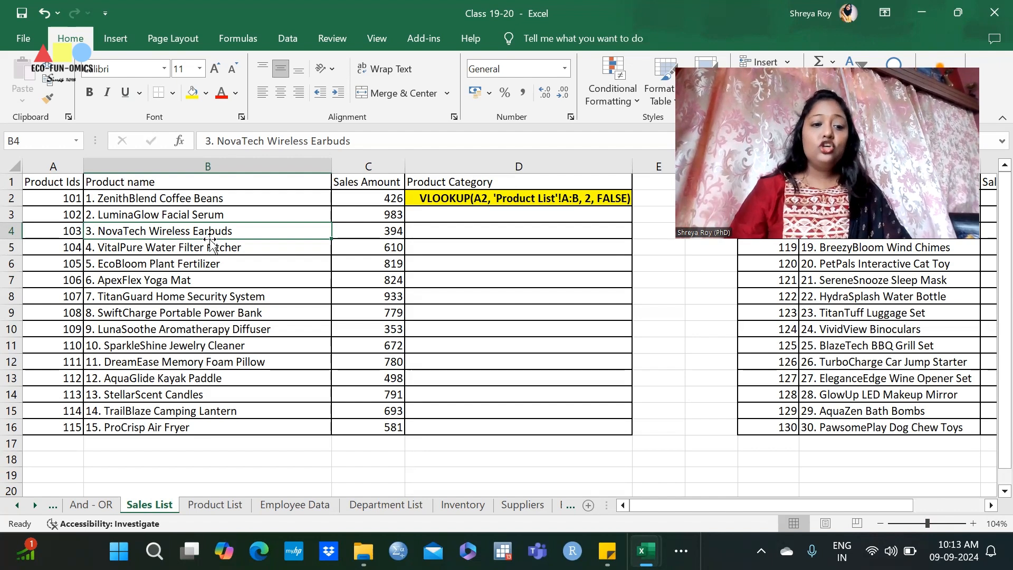
- Examine the Product Category values in B2:B16 on the Product List sheet
{"action": "left_click", "coordinate": [214, 504]}
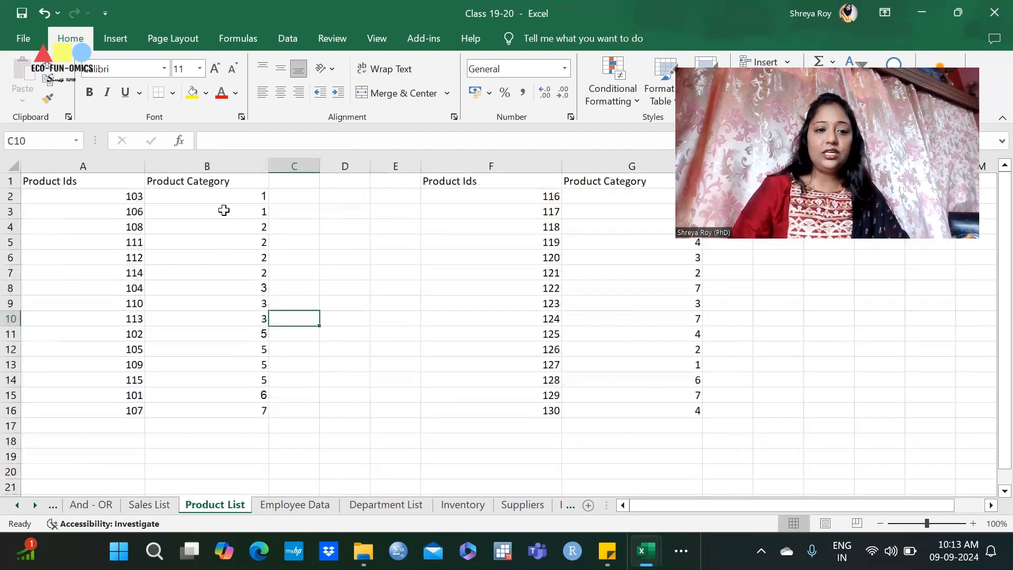
{"action": "left_click_drag", "start_coordinate": [221, 198], "coordinate": [197, 407]}
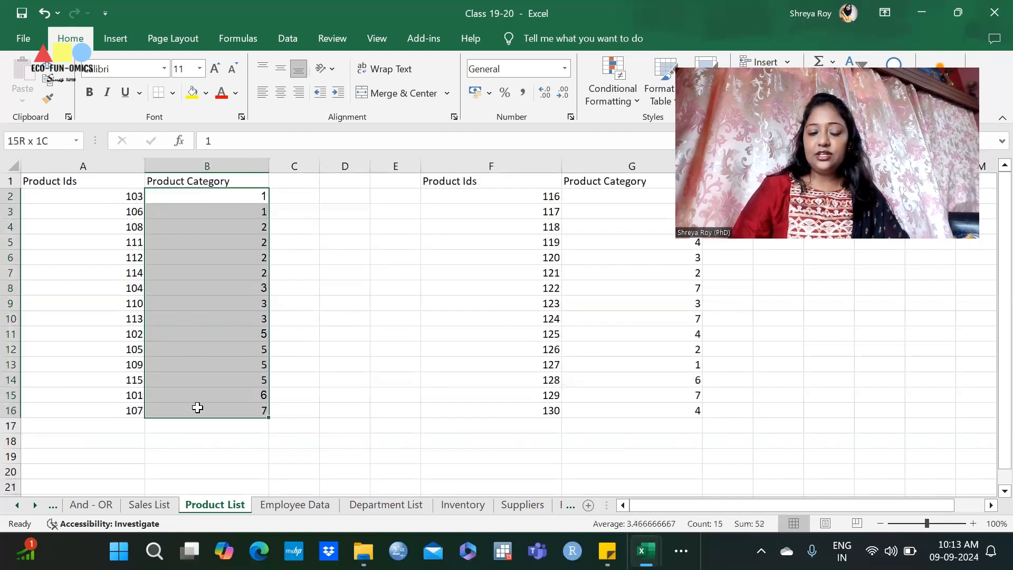
{"action": "left_click", "coordinate": [312, 355]}
- Compare the Product Ids column on Sales List with the one on Product List, and check the category of product 111
{"action": "left_click", "coordinate": [146, 507]}
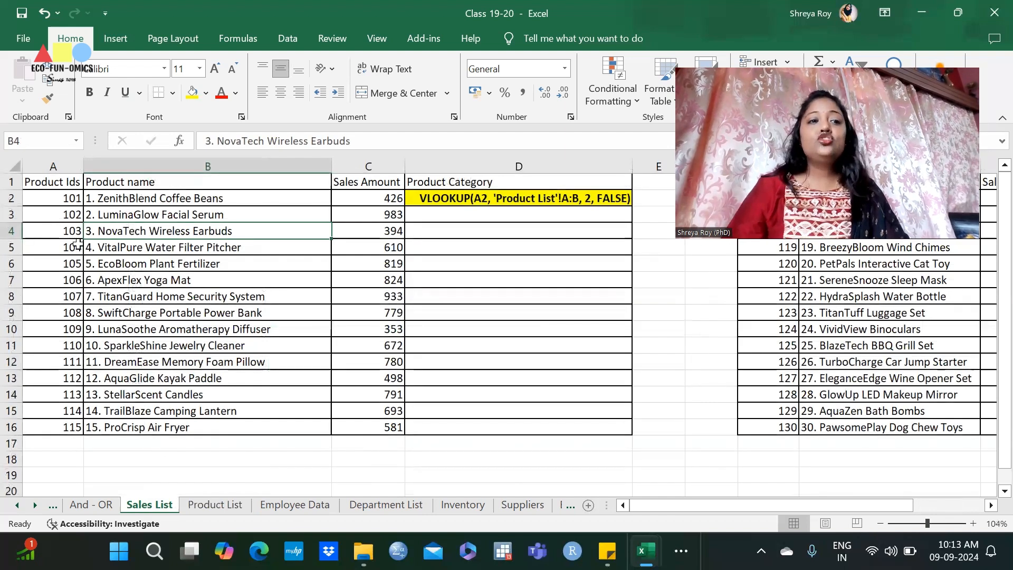
{"action": "left_click", "coordinate": [62, 165]}
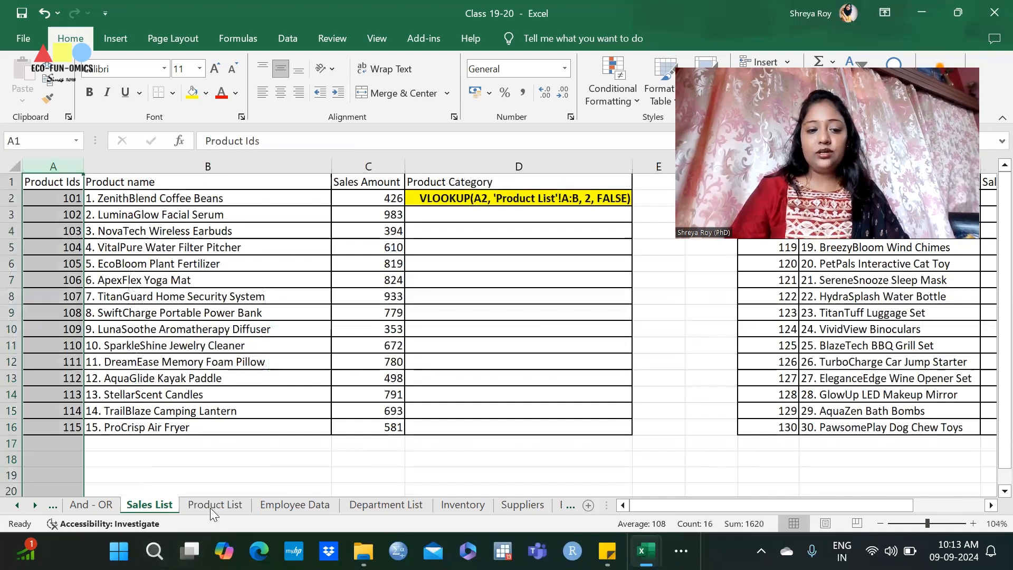
{"action": "left_click", "coordinate": [214, 505]}
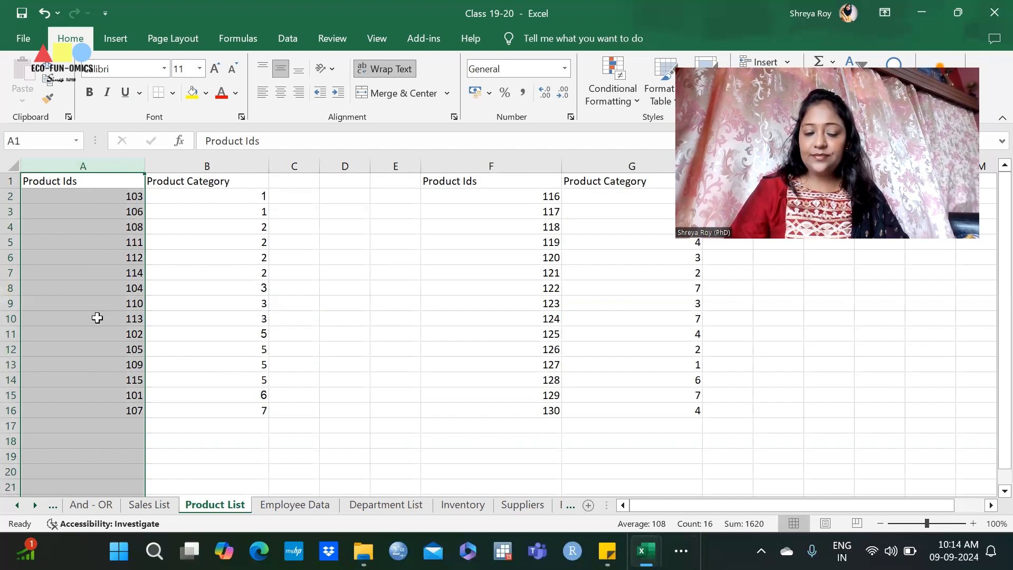
{"action": "left_click", "coordinate": [126, 196]}
{"action": "key", "text": "Down"}
{"action": "key", "text": "Down"}
{"action": "key", "text": "Down"}
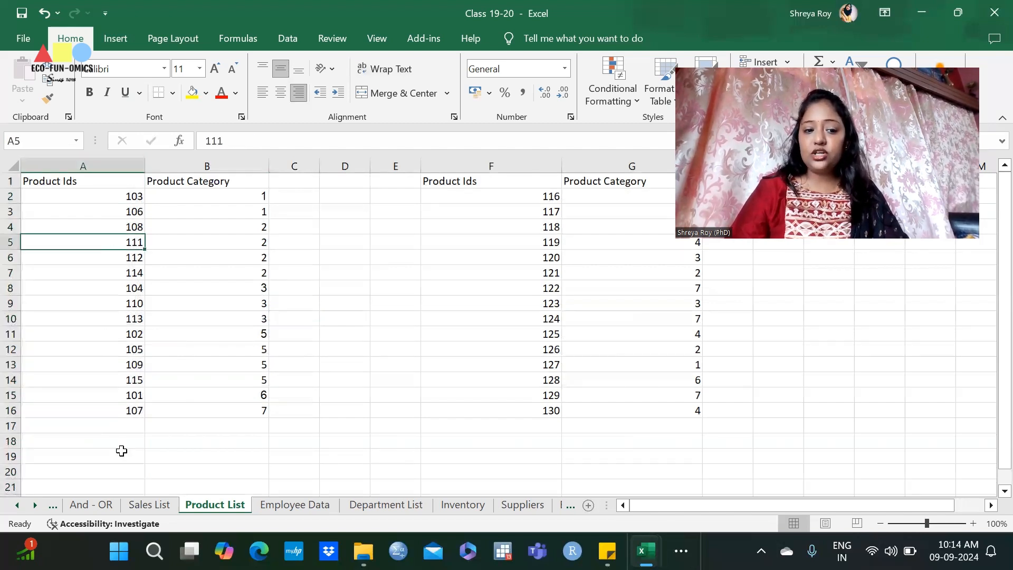
{"action": "left_click", "coordinate": [259, 244]}
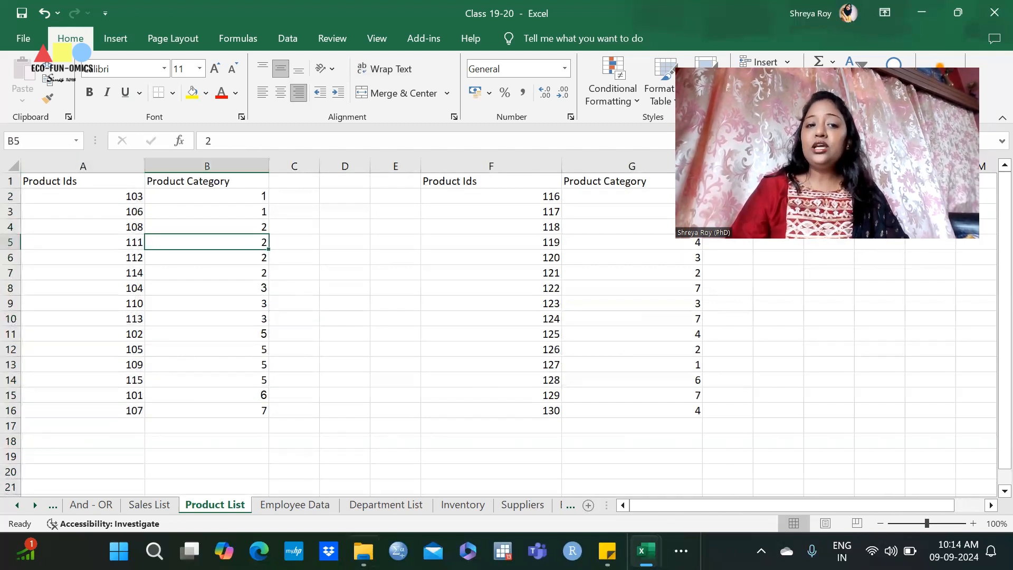
- Copy the product ID of LuminaGlow Facial Serum from the Sales List sheet
{"action": "left_click", "coordinate": [152, 505]}
{"action": "mouse_move", "coordinate": [645, 551]}
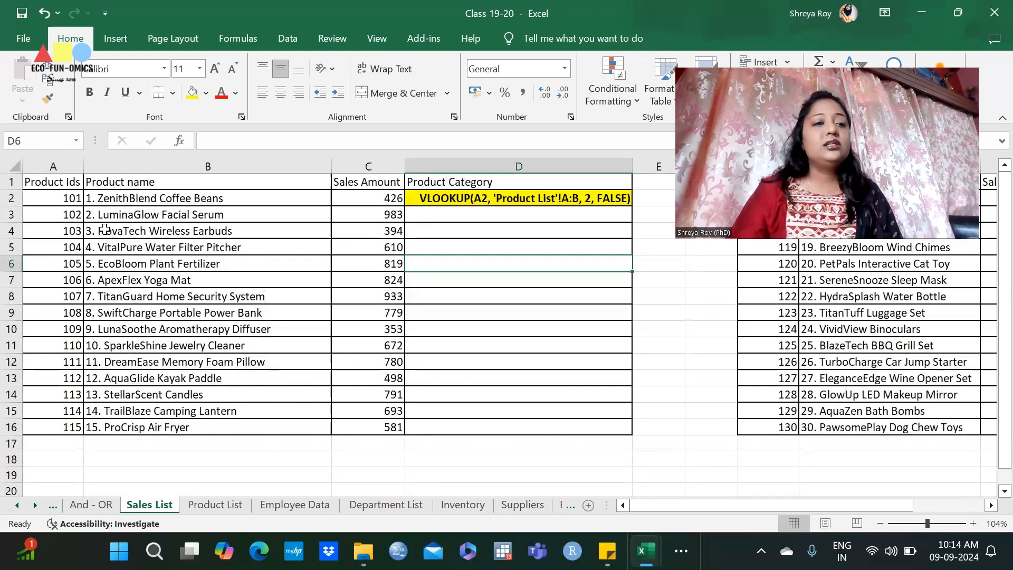
{"action": "left_click", "coordinate": [62, 201]}
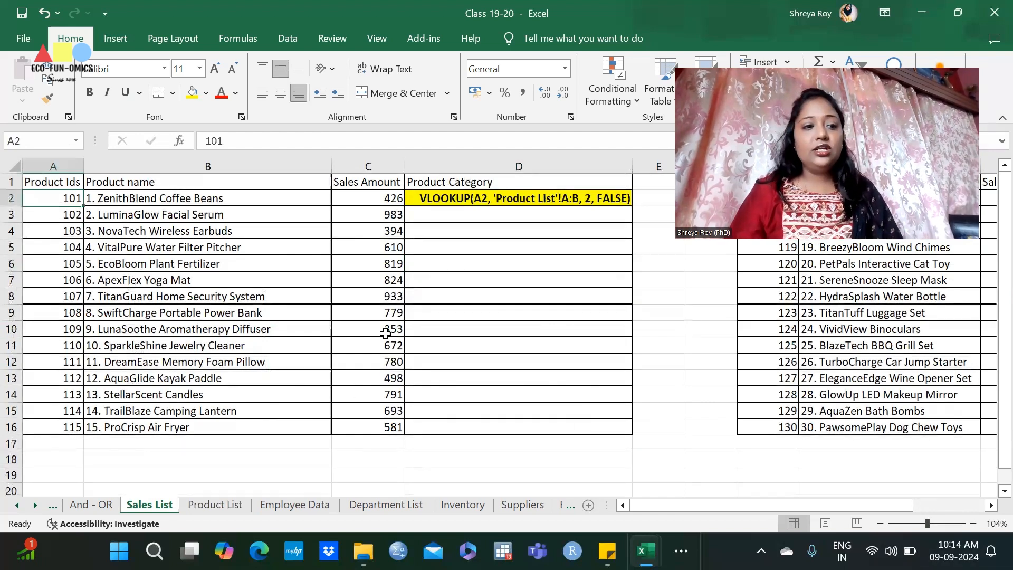
{"action": "key", "text": "Down"}
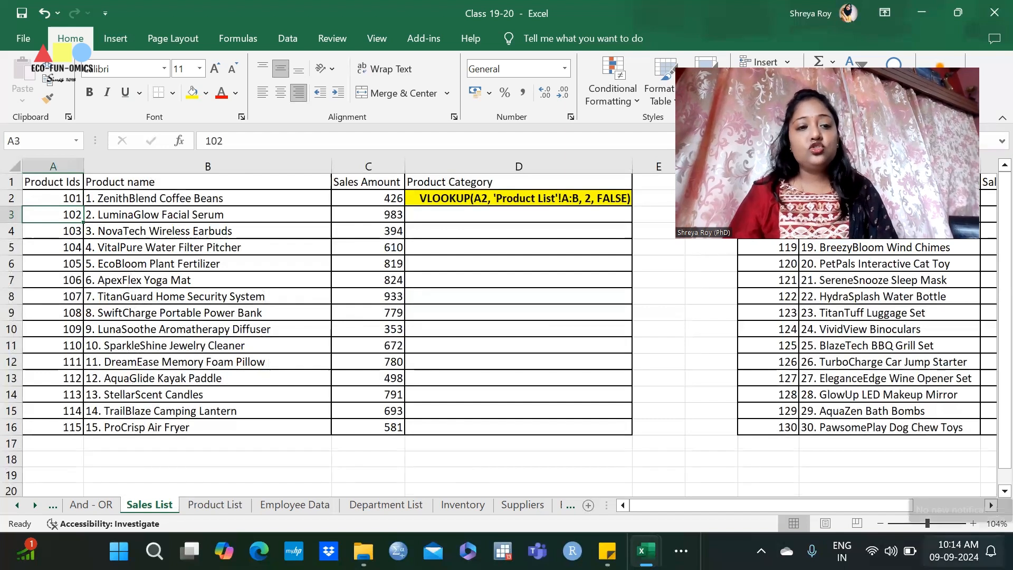
{"action": "key", "text": "ctrl+c"}
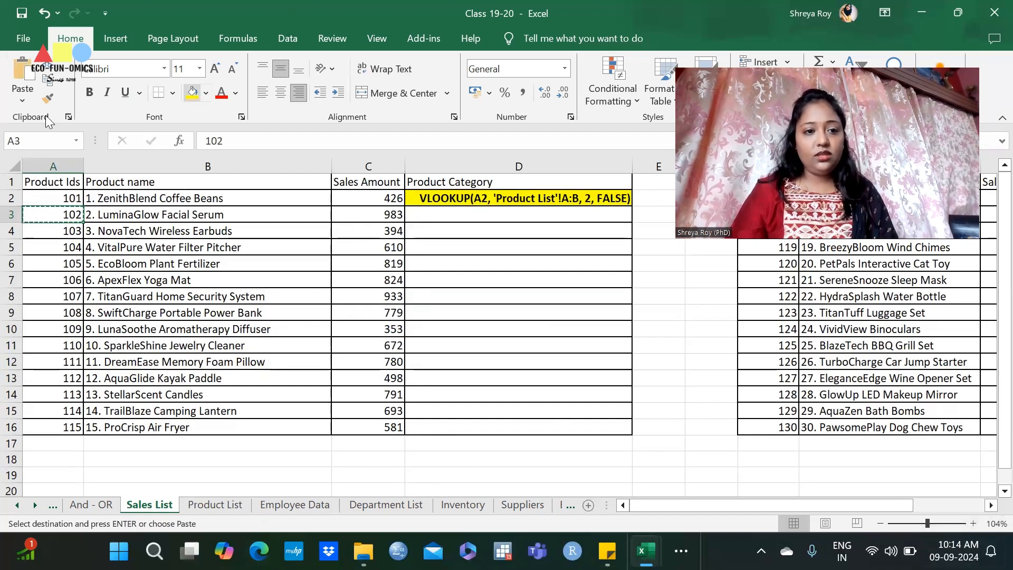
{"action": "double_click", "coordinate": [216, 140]}
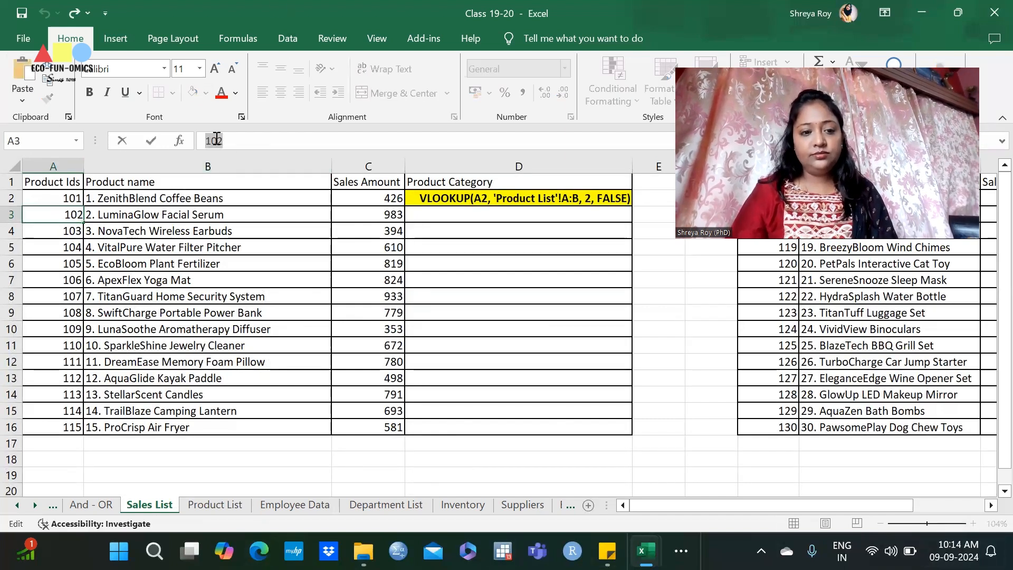
- Find all matches for 102 among the Product Ids in A2:A16 on Product List and check that product's category
{"action": "left_click", "coordinate": [214, 504]}
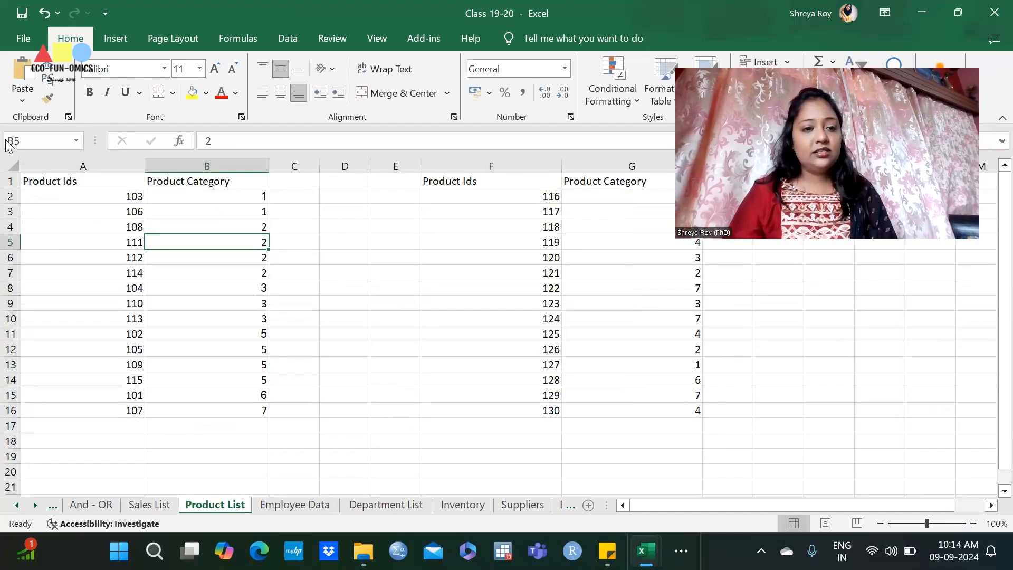
{"action": "left_click", "coordinate": [88, 196]}
{"action": "left_click_drag", "start_coordinate": [83, 195], "coordinate": [72, 410]}
{"action": "key", "text": "ctrl+f"}
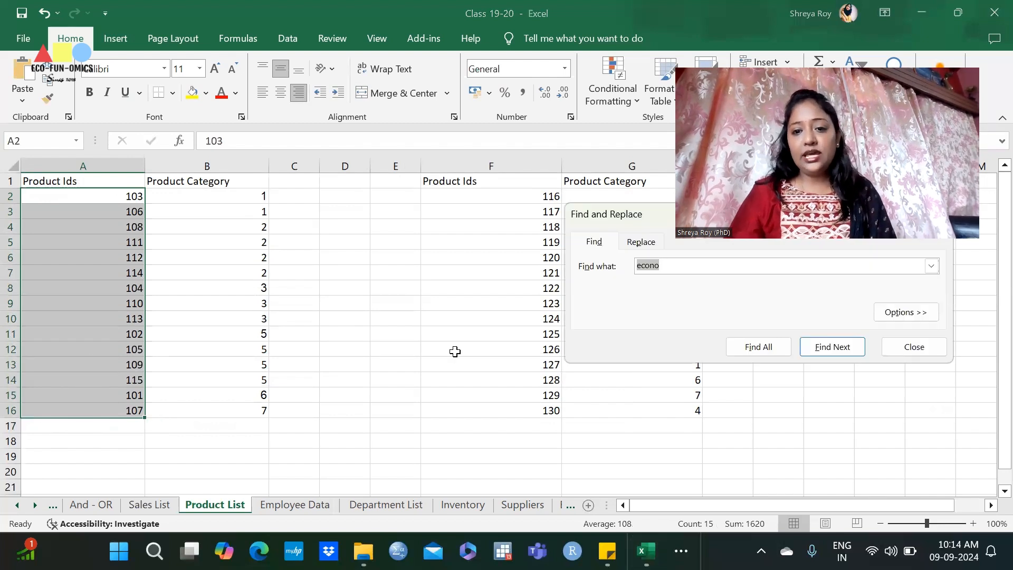
{"action": "type", "text": "102"}
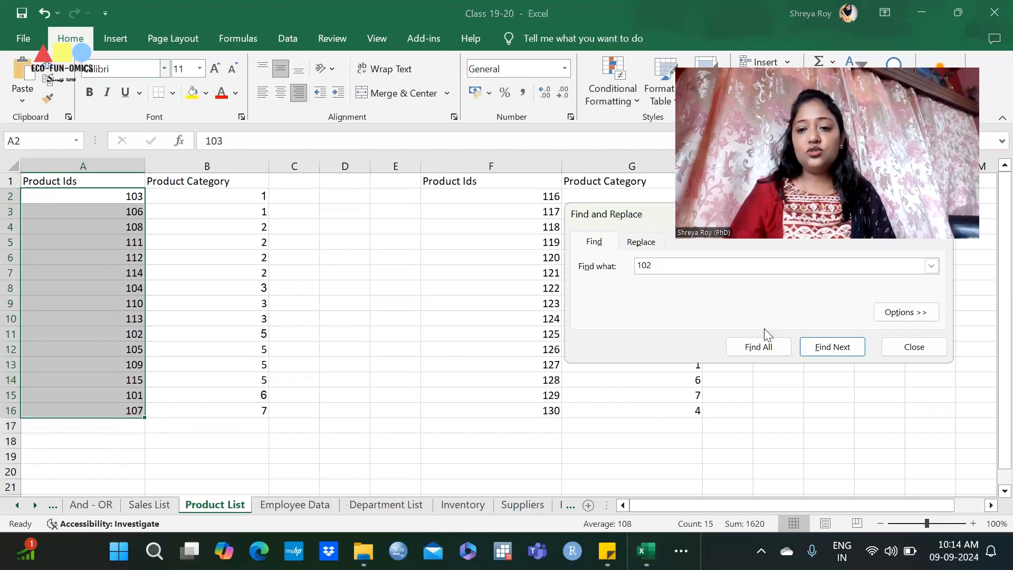
{"action": "left_click", "coordinate": [760, 347]}
{"action": "left_click", "coordinate": [233, 338]}
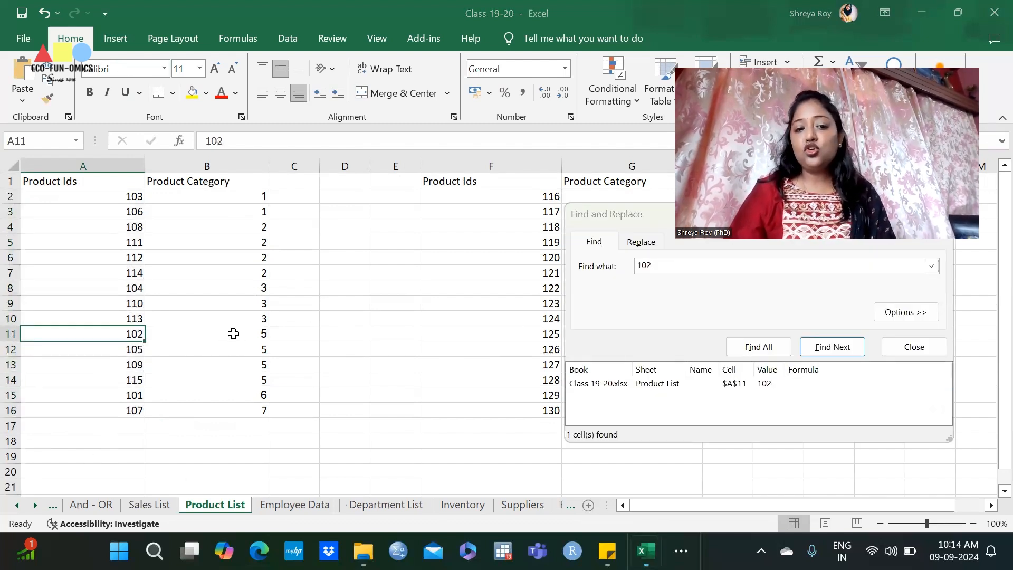
- Copy the category of product 102 from Product List into D3 on Sales List, and close the Find and Replace dialog
{"action": "key", "text": "ctrl+c"}
{"action": "left_click", "coordinate": [149, 505]}
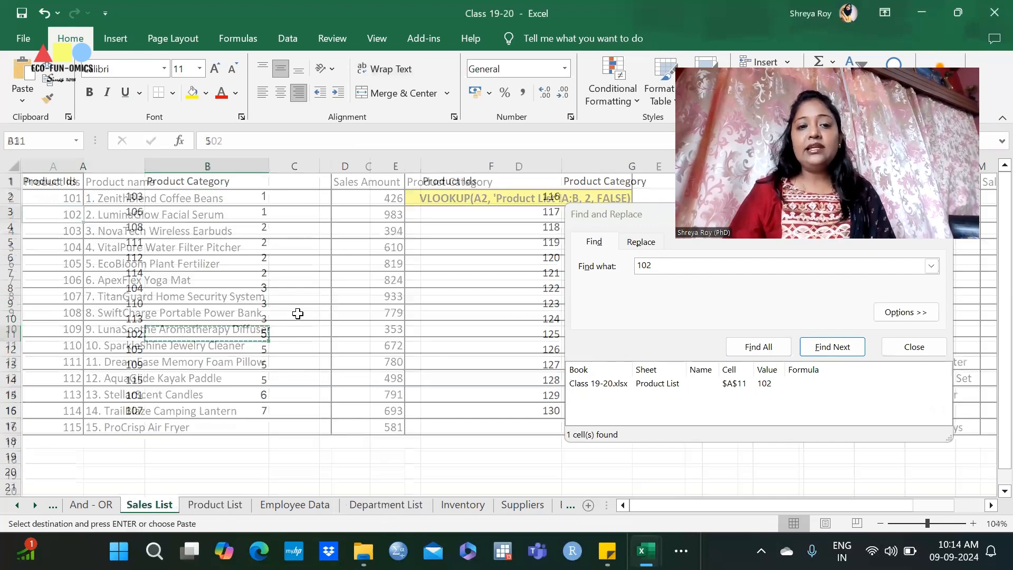
{"action": "left_click", "coordinate": [465, 213]}
{"action": "key", "text": "ctrl+v"}
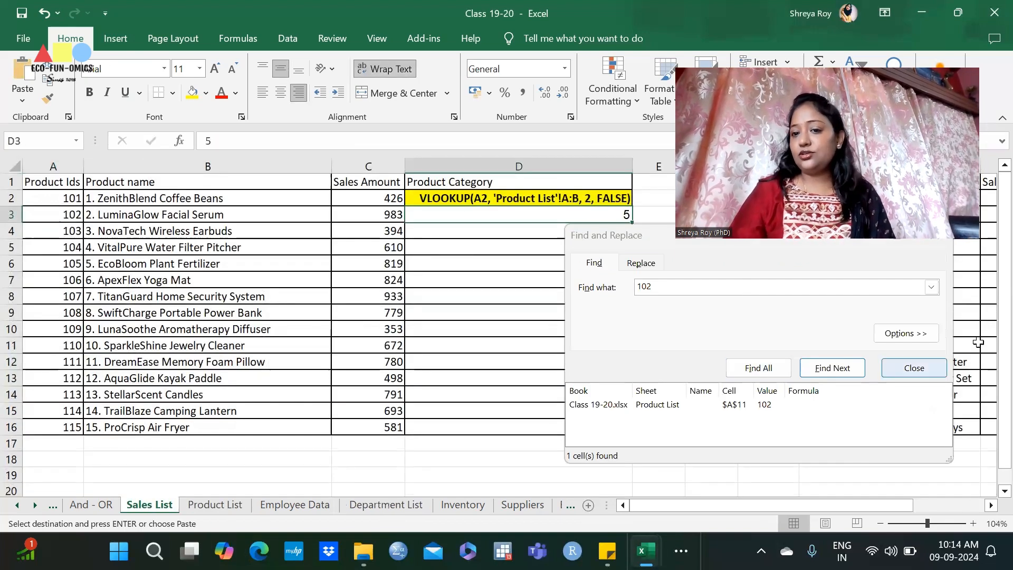
{"action": "left_click", "coordinate": [629, 239]}
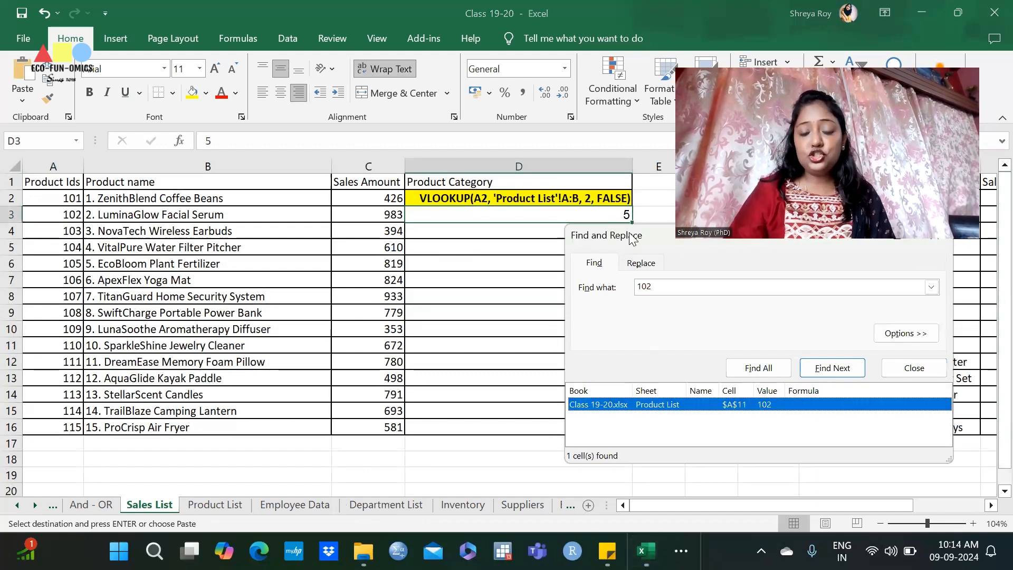
{"action": "left_click", "coordinate": [632, 243]}
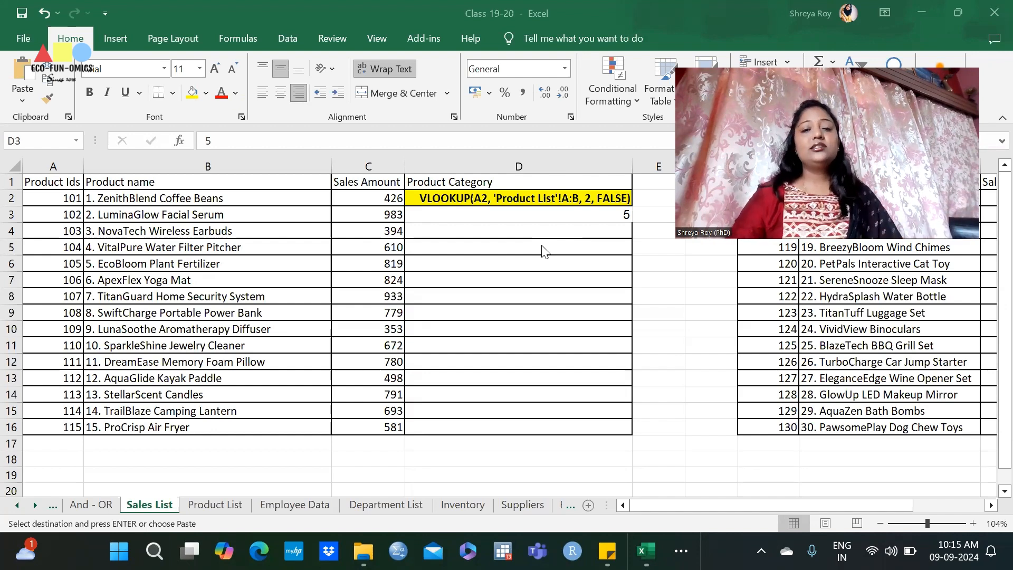
- Clear the pasted category from D3 on the Sales List sheet
{"action": "left_click", "coordinate": [592, 213]}
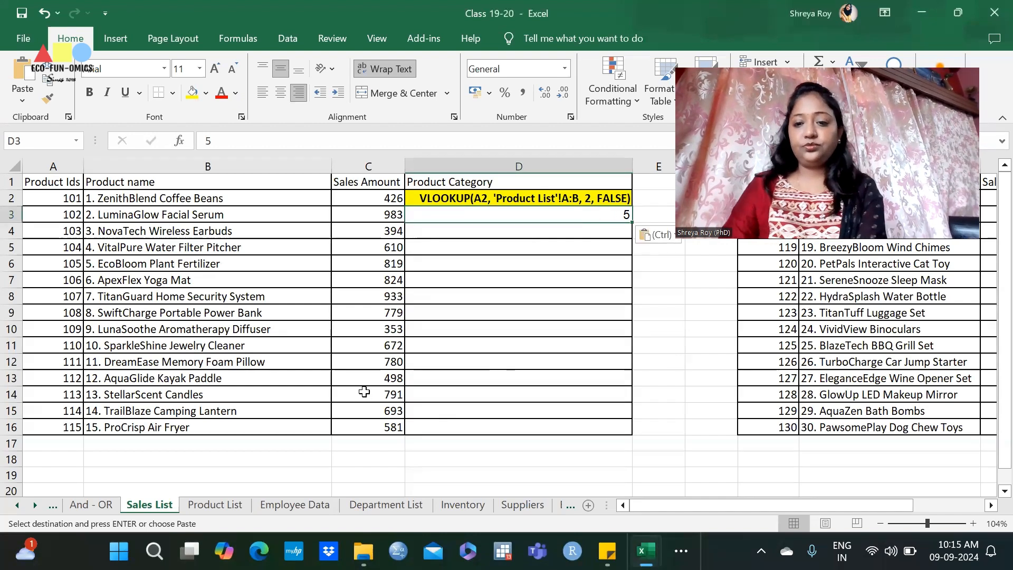
{"action": "key", "text": "Delete"}
{"action": "left_click", "coordinate": [482, 380]}
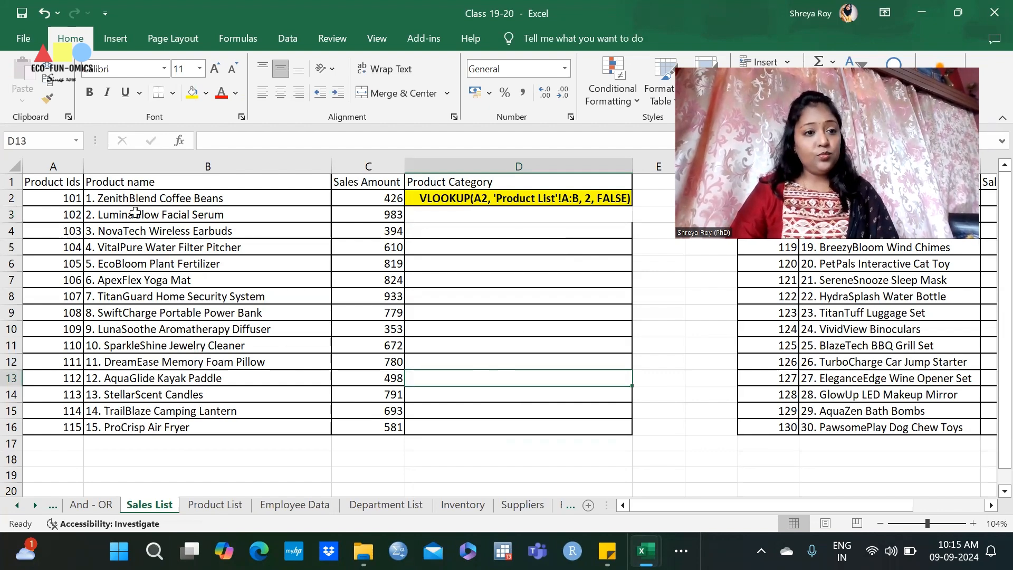
- Compare the Product Ids in A2:A16 on Sales List with the order of the Product Ids on Product List
{"action": "left_click_drag", "start_coordinate": [50, 199], "coordinate": [55, 429]}
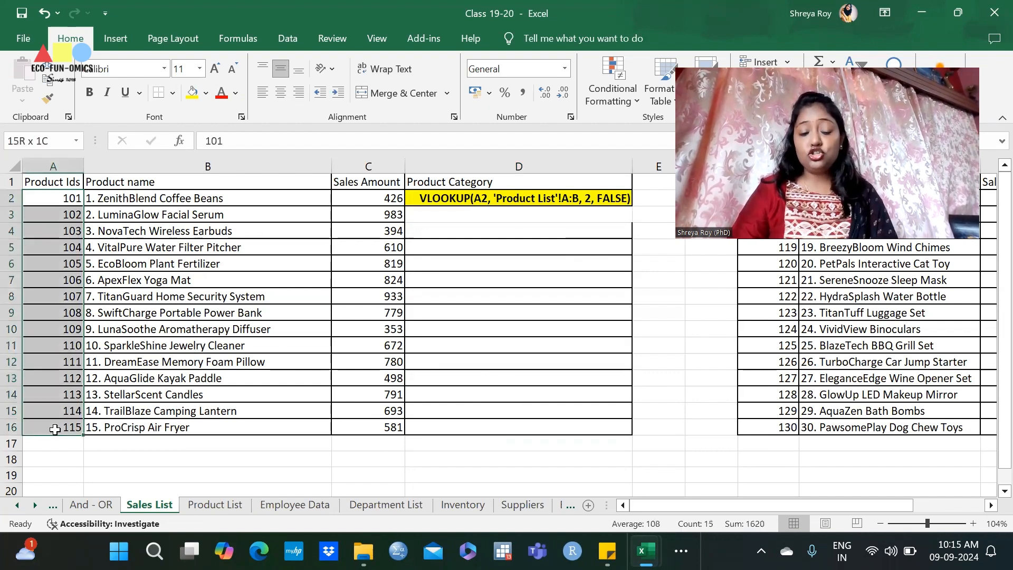
{"action": "key", "text": "ctrl+v"}
{"action": "left_click", "coordinate": [233, 505]}
{"action": "left_click_drag", "start_coordinate": [71, 182], "coordinate": [40, 411]}
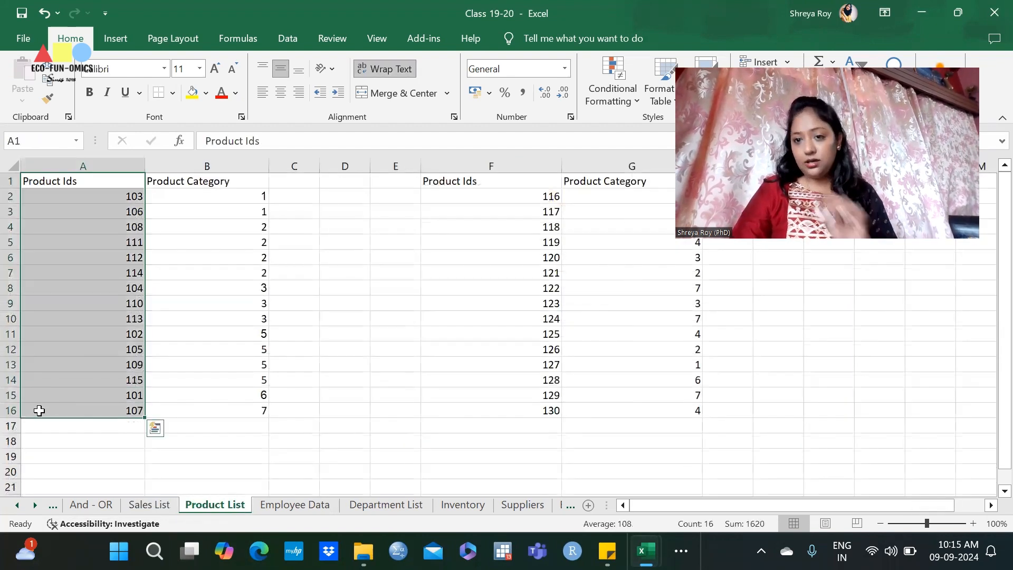
- Locate the Sales List product IDs 101 and 102 in the Product Ids column on Product List
{"action": "left_click", "coordinate": [143, 508]}
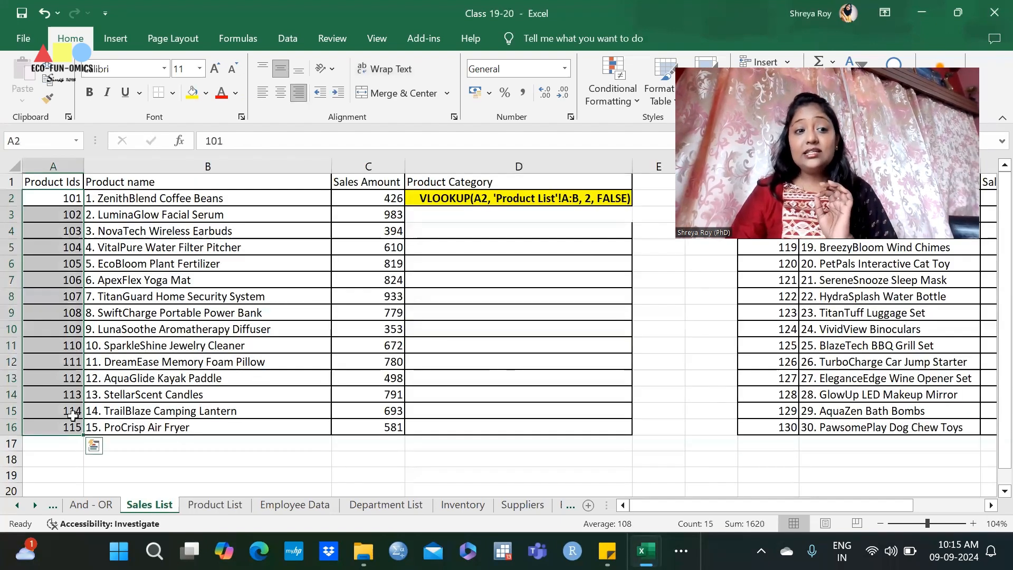
{"action": "left_click", "coordinate": [65, 196]}
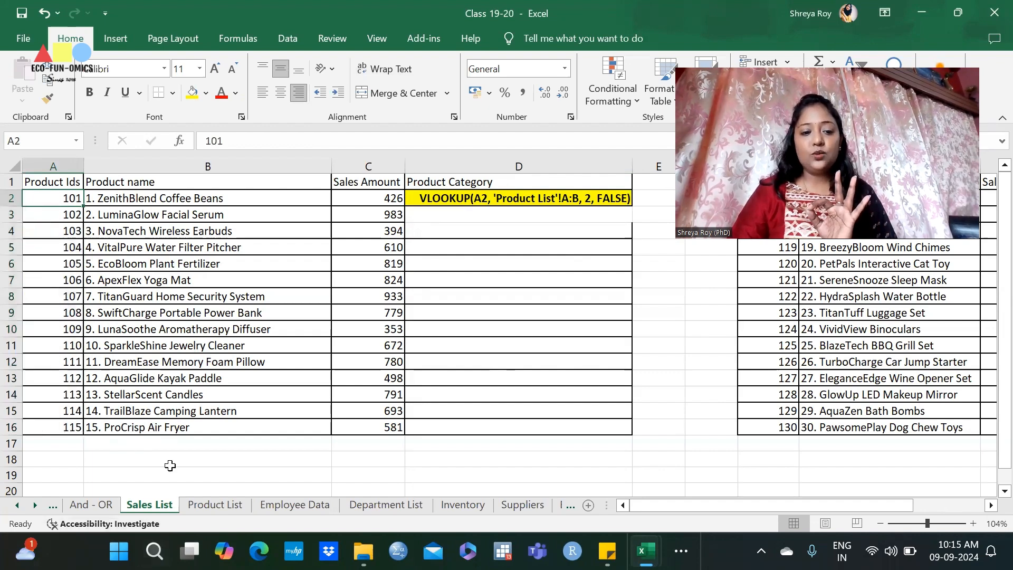
{"action": "left_click", "coordinate": [203, 505]}
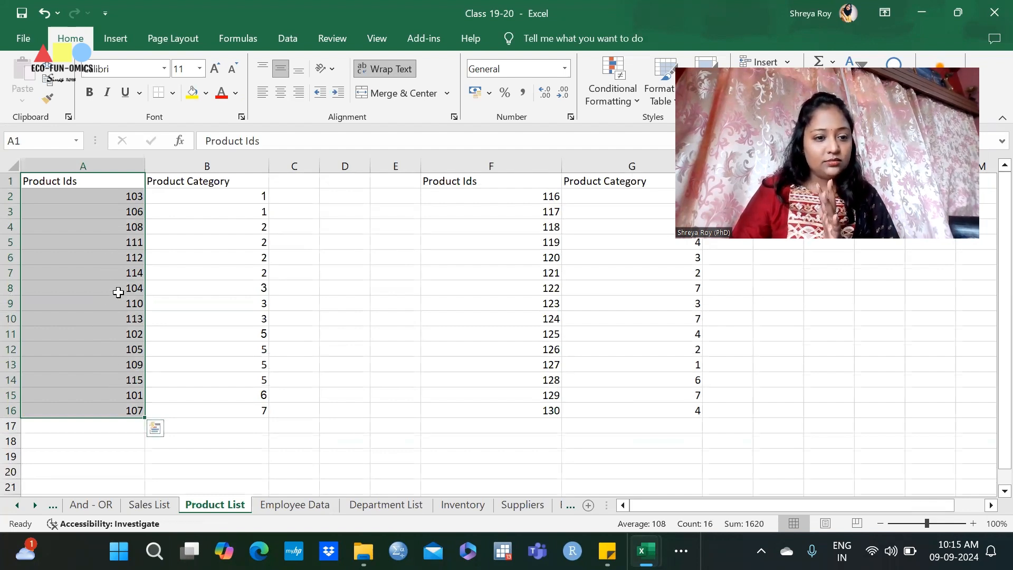
{"action": "left_click", "coordinate": [110, 394]}
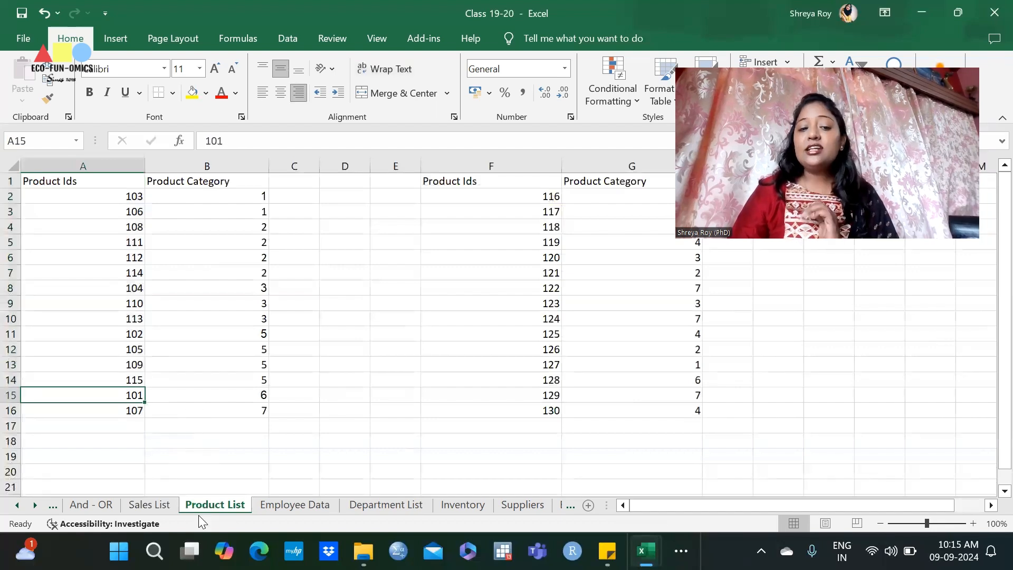
{"action": "left_click", "coordinate": [142, 505]}
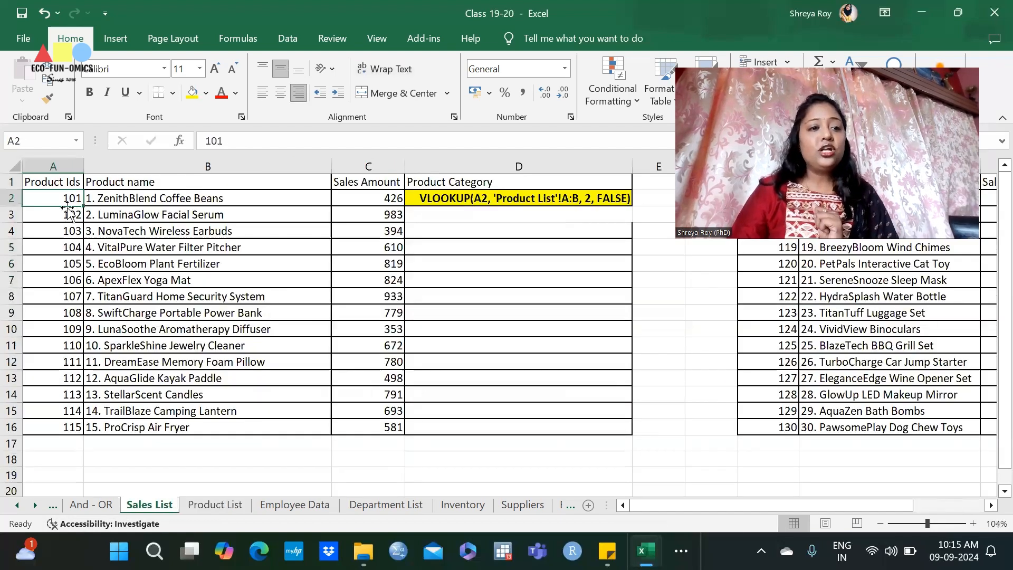
{"action": "left_click", "coordinate": [215, 505]}
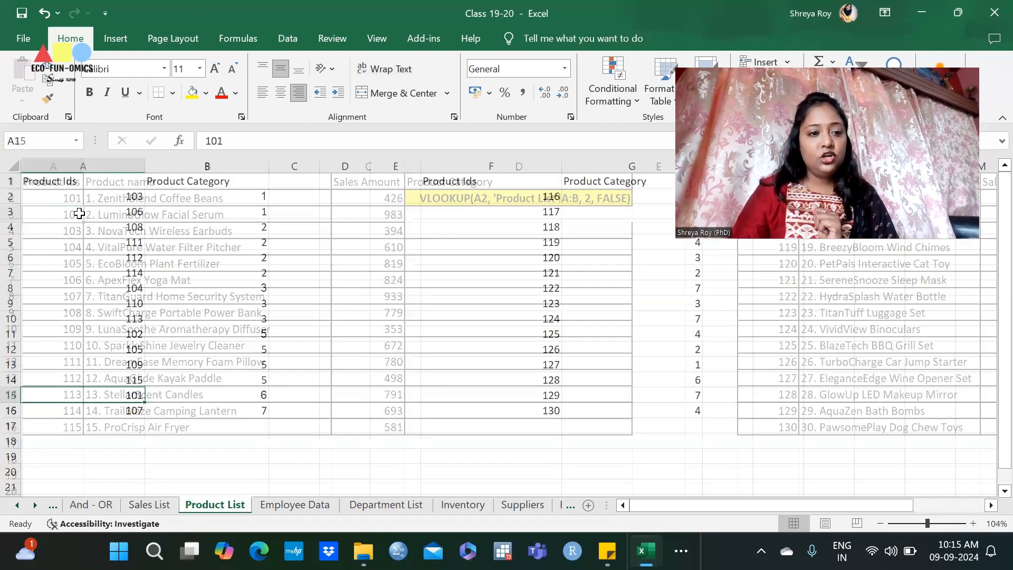
{"action": "left_click", "coordinate": [126, 335]}
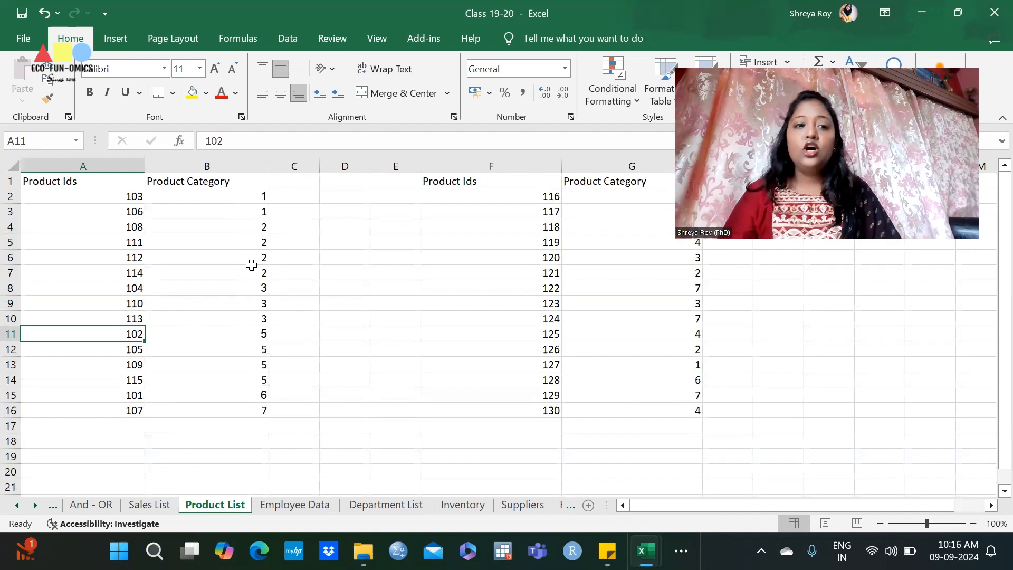
- Begin a VLOOKUP formula in D3 on Sales List with A3 as the lookup value
{"action": "left_click", "coordinate": [150, 504]}
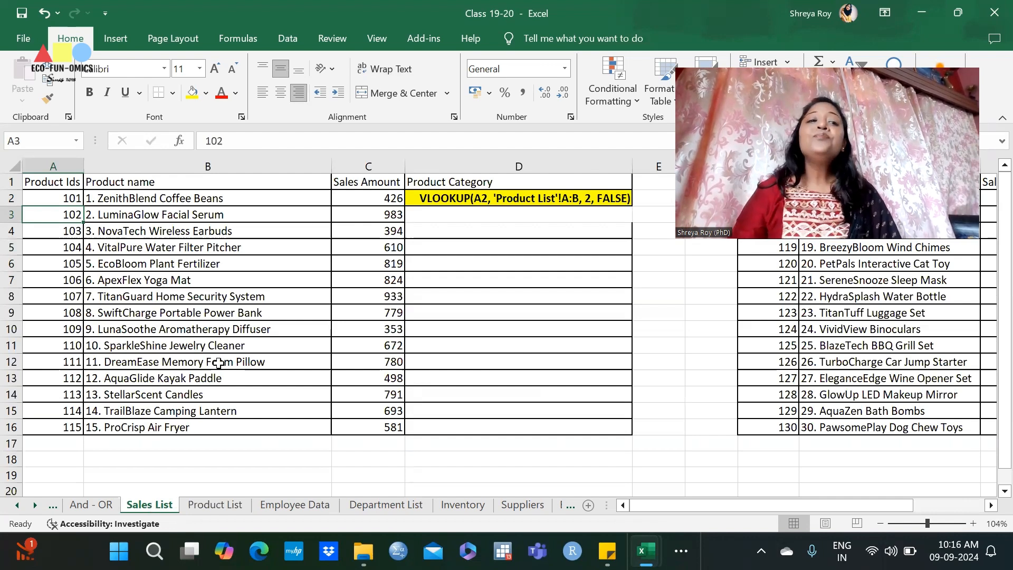
{"action": "left_click", "coordinate": [480, 214]}
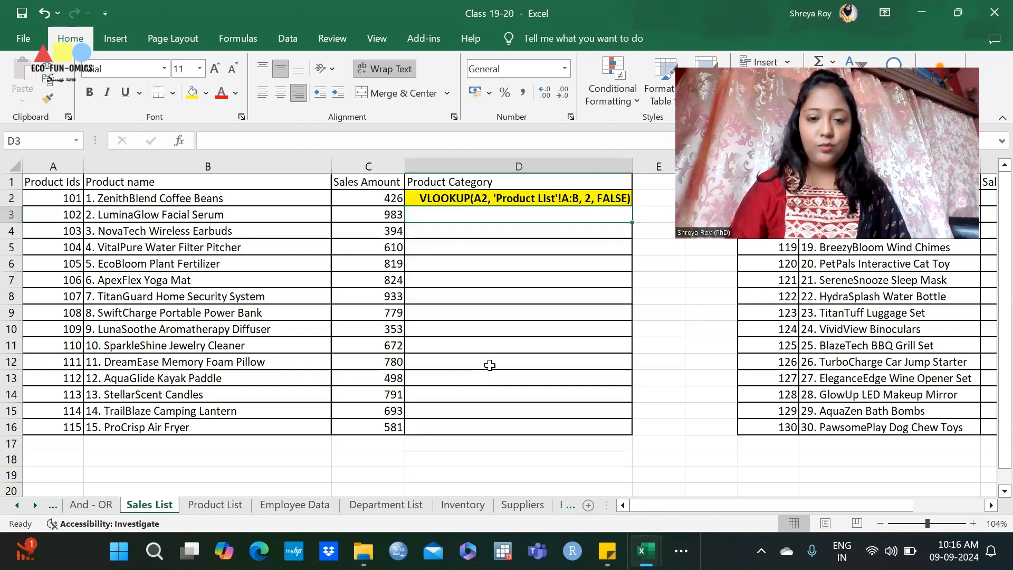
{"action": "type", "text": "="}
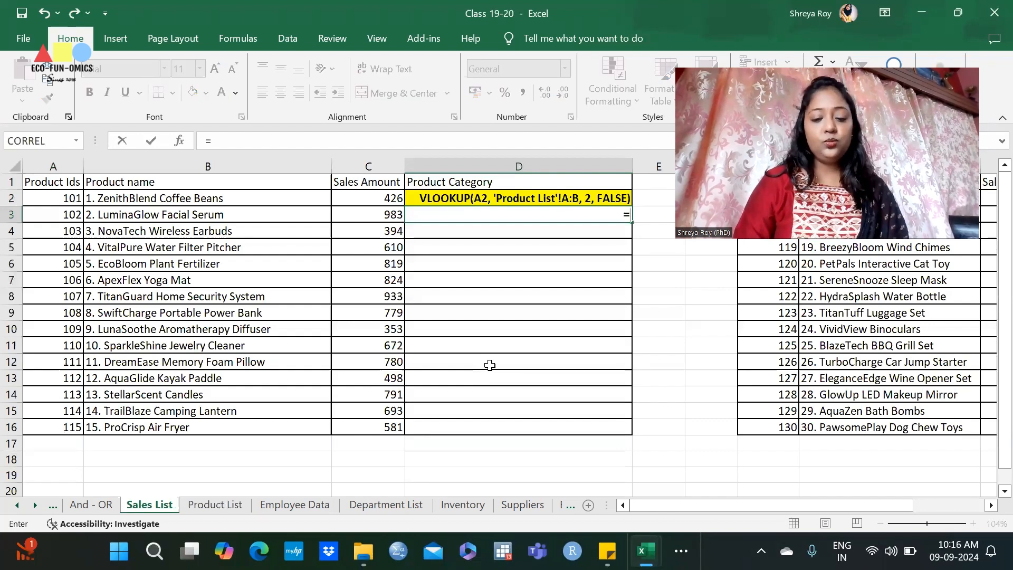
{"action": "type", "text": "vloo"}
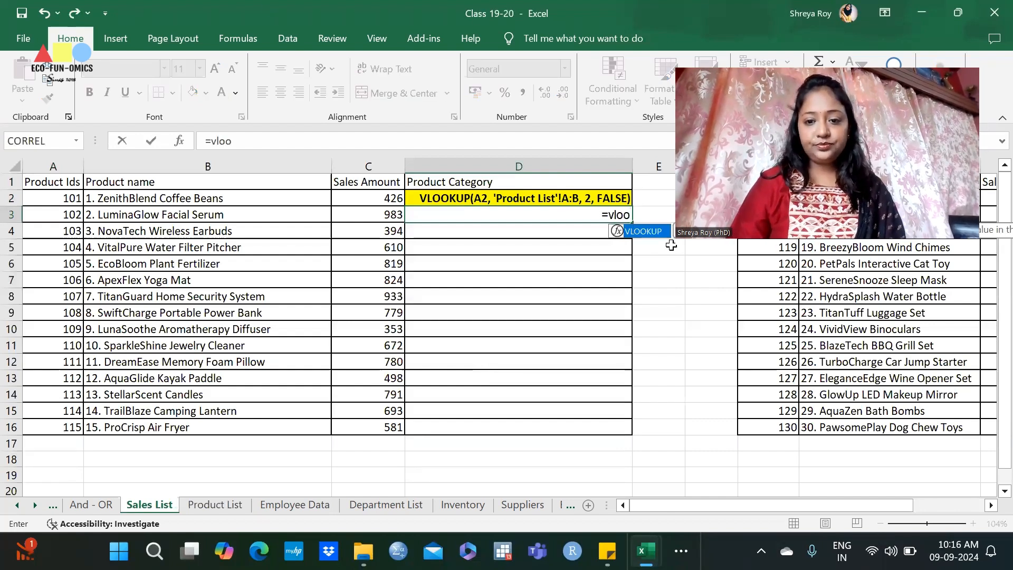
{"action": "double_click", "coordinate": [641, 231]}
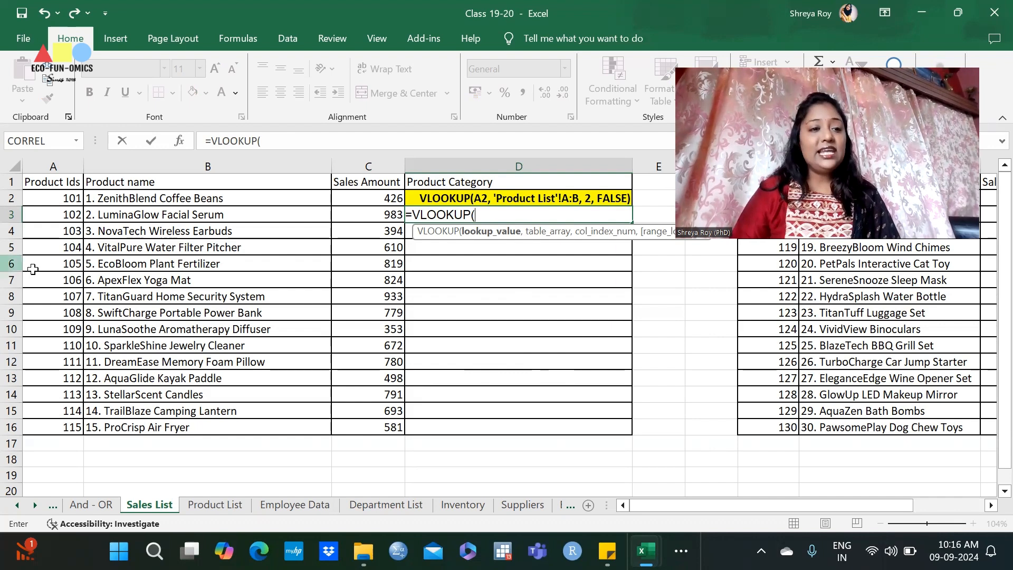
{"action": "left_click", "coordinate": [68, 217]}
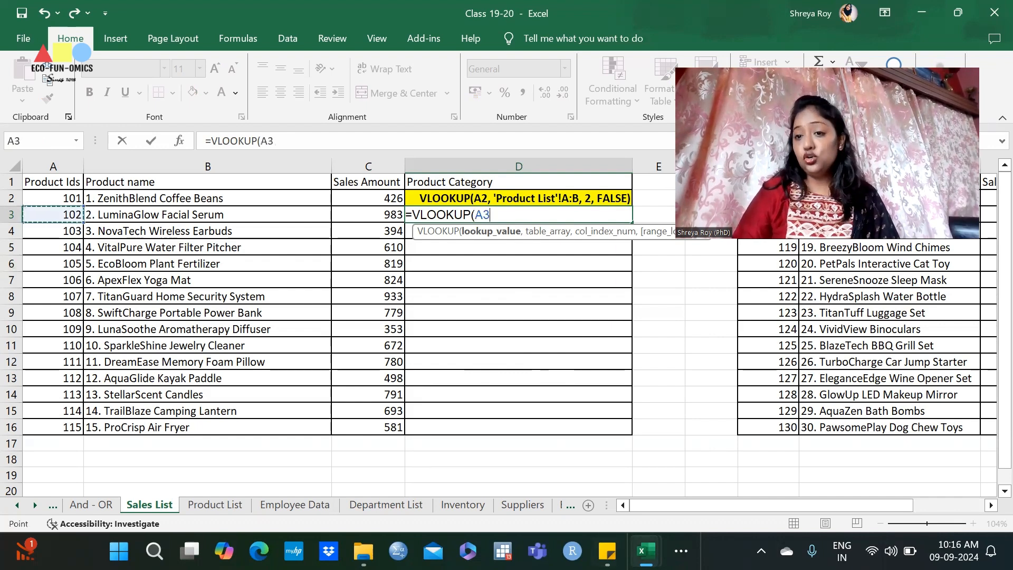
{"action": "mouse_move", "coordinate": [646, 552]}
{"action": "mouse_move", "coordinate": [607, 551]}
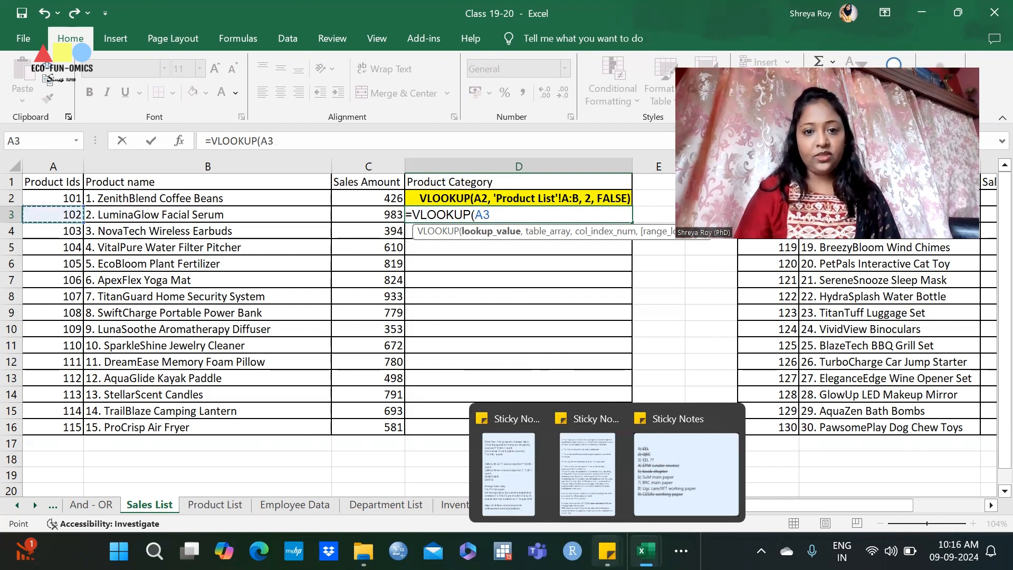
- Set columns A:B of the Product List sheet as the table array of the VLOOKUP formula
{"action": "type", "text": ",'Product List'!"}
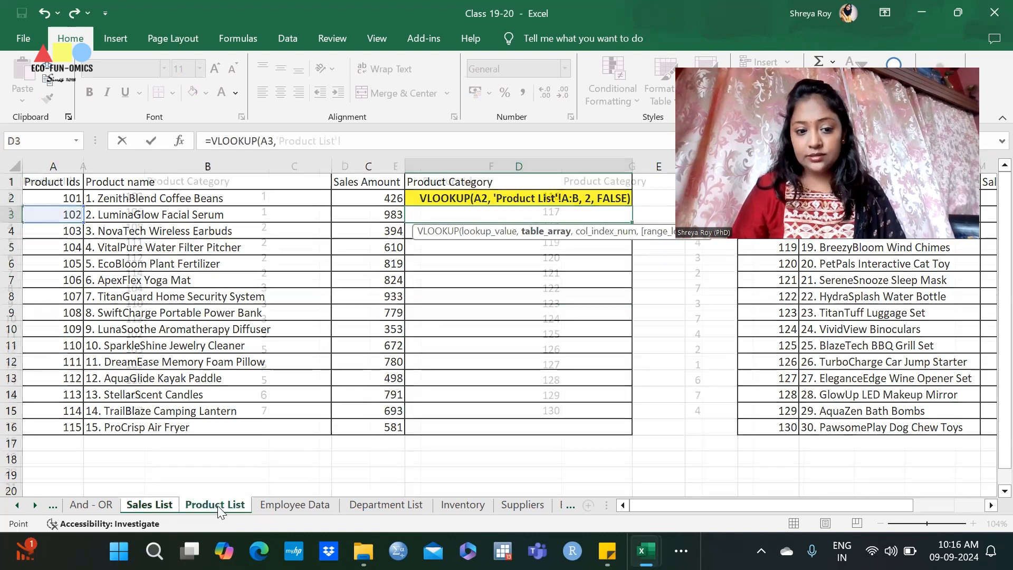
{"action": "left_click", "coordinate": [217, 506]}
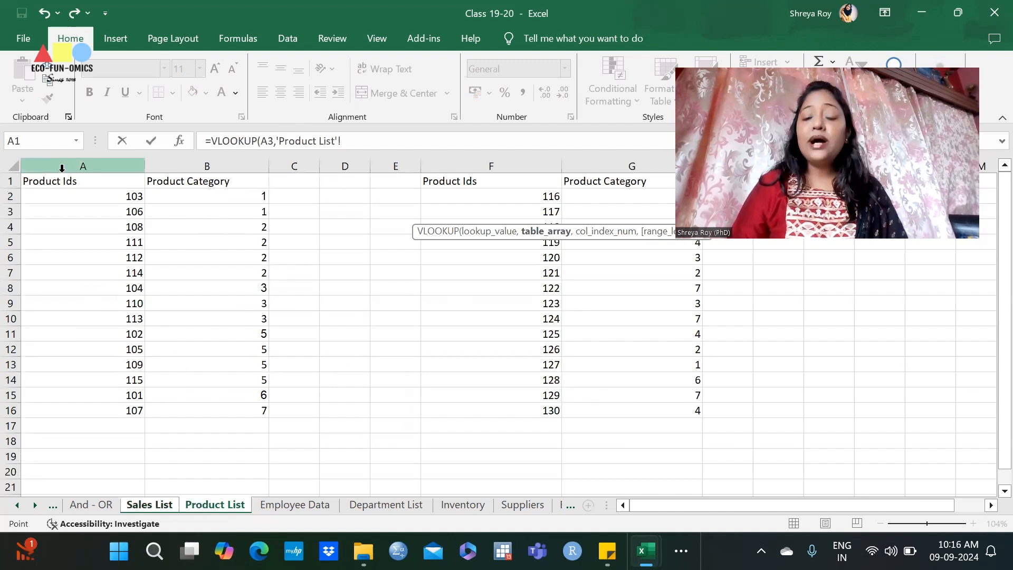
{"action": "left_click_drag", "start_coordinate": [62, 168], "coordinate": [211, 164]}
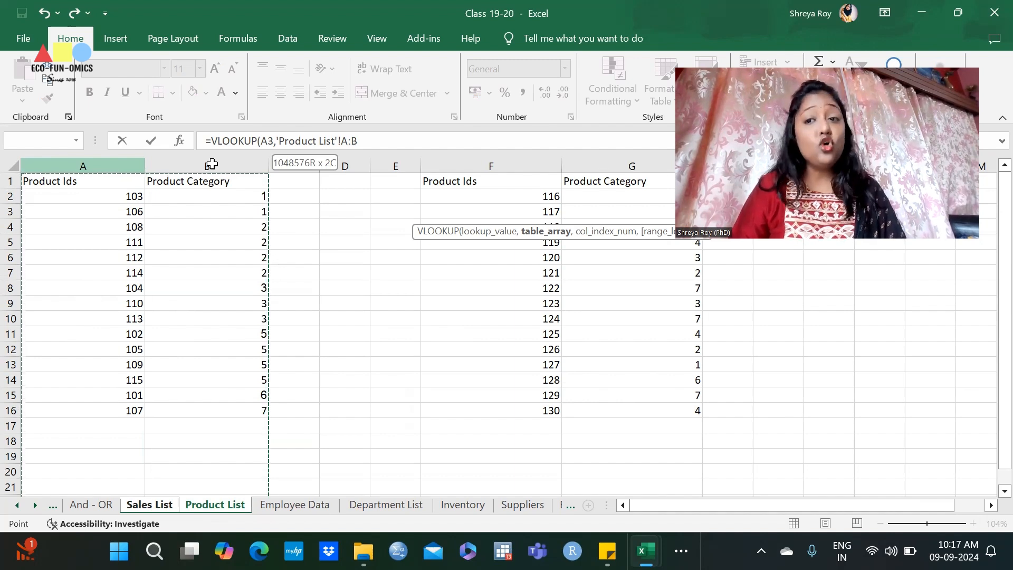
{"action": "left_click_drag", "start_coordinate": [212, 164], "coordinate": [213, 160]}
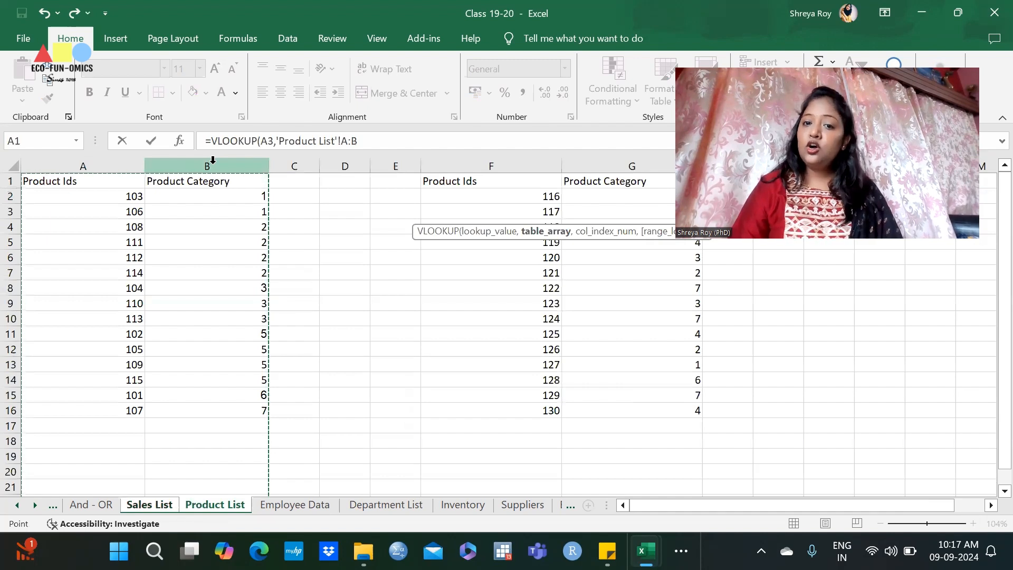
- Complete the VLOOKUP formula with column index 2 and FALSE for an exact match, and enter it in D3
{"action": "type", "text": ","}
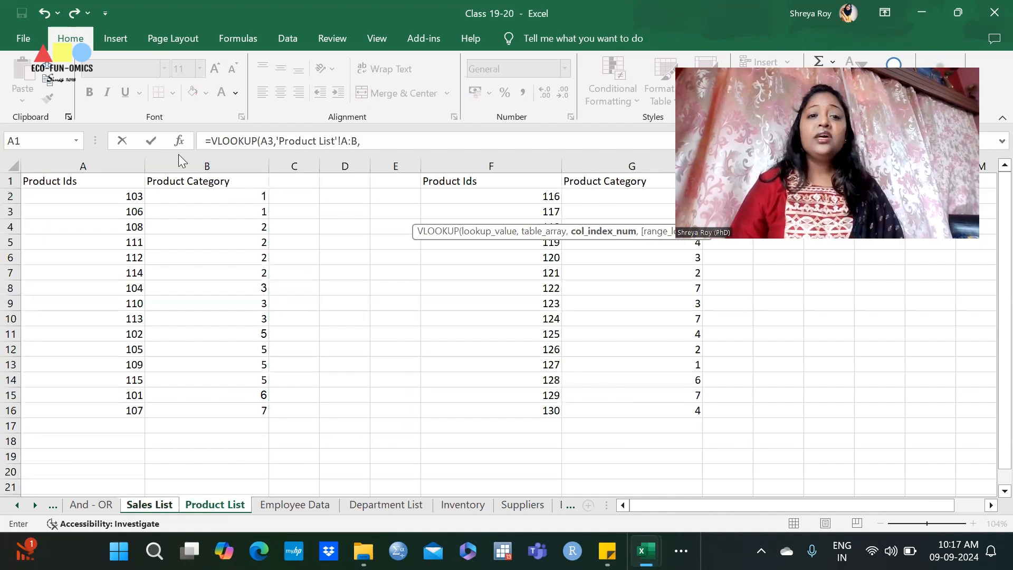
{"action": "type", "text": "2"}
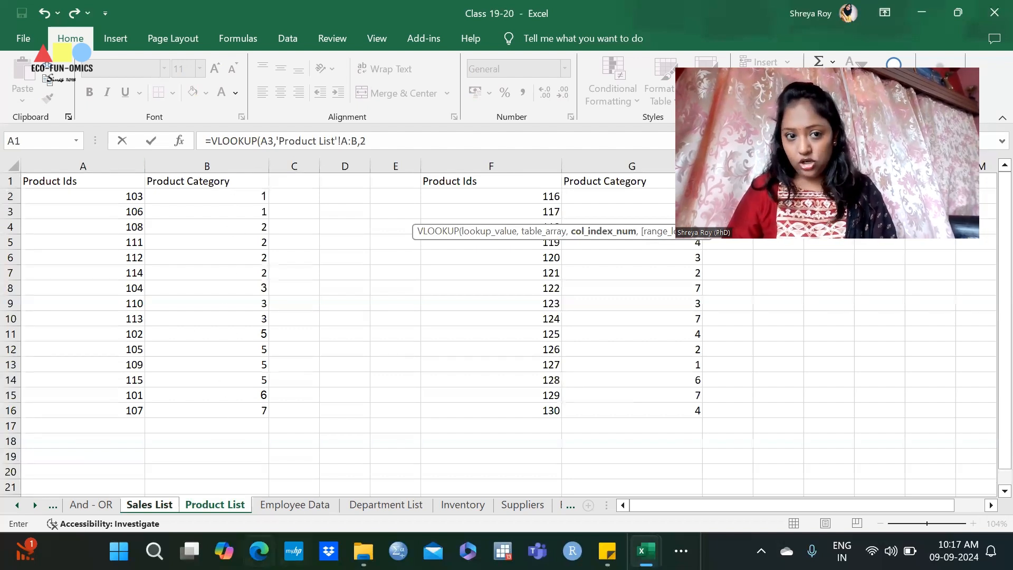
{"action": "type", "text": ","}
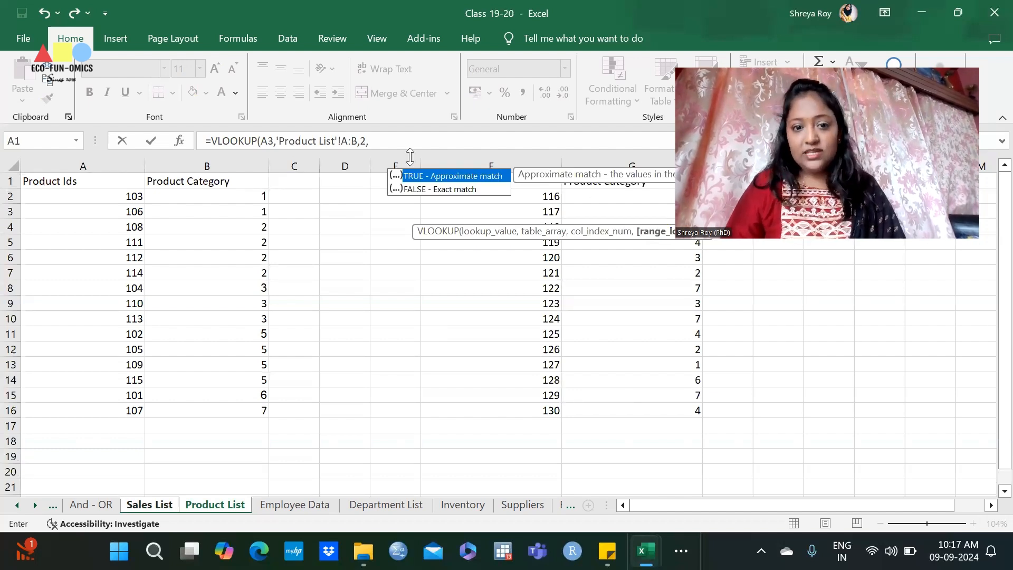
{"action": "double_click", "coordinate": [413, 191]}
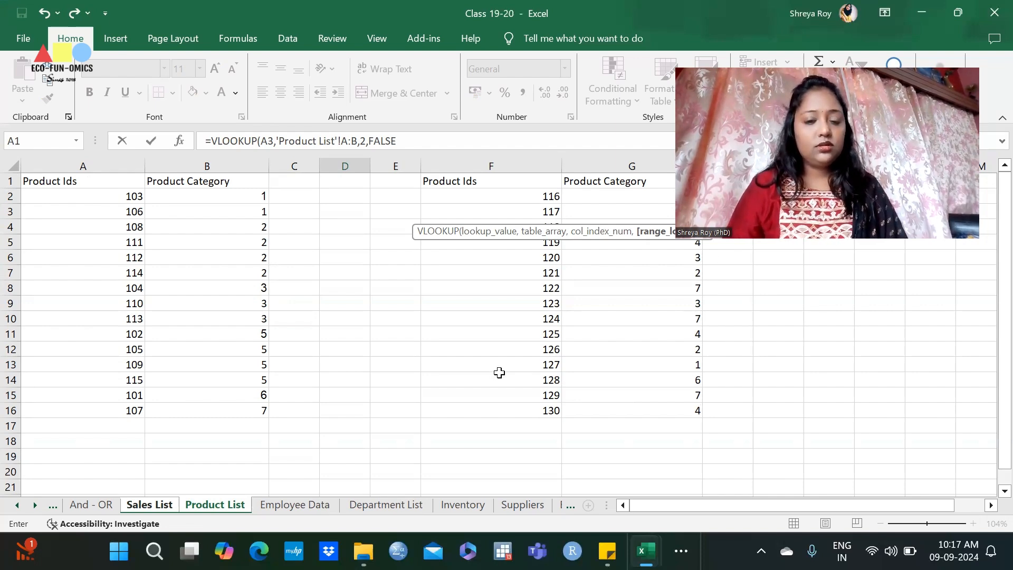
{"action": "key", "text": "Escape"}
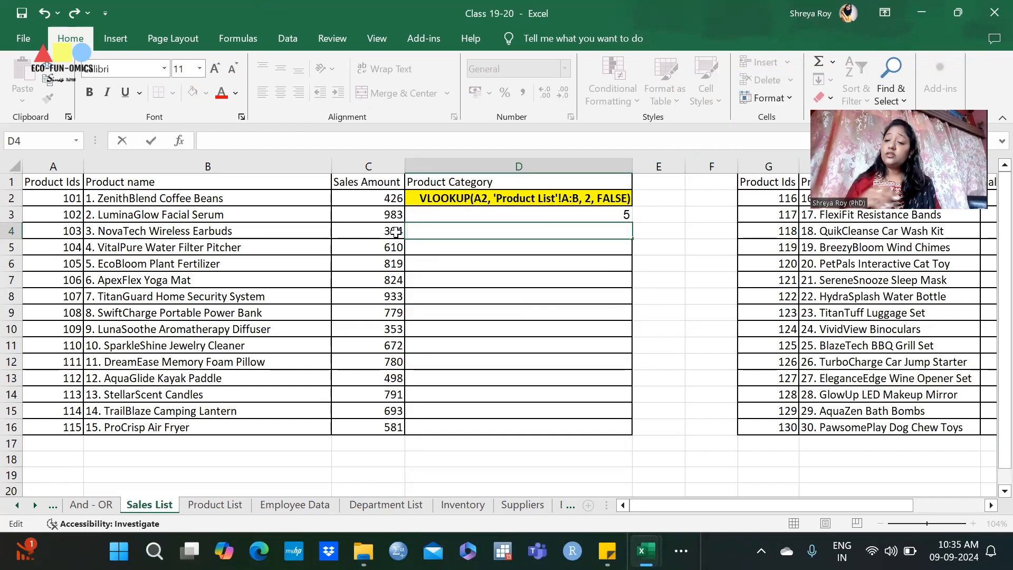
- Begin a VLOOKUP formula in D4 on Sales List with A4 as the lookup value
{"action": "type", "text": "=Vl"}
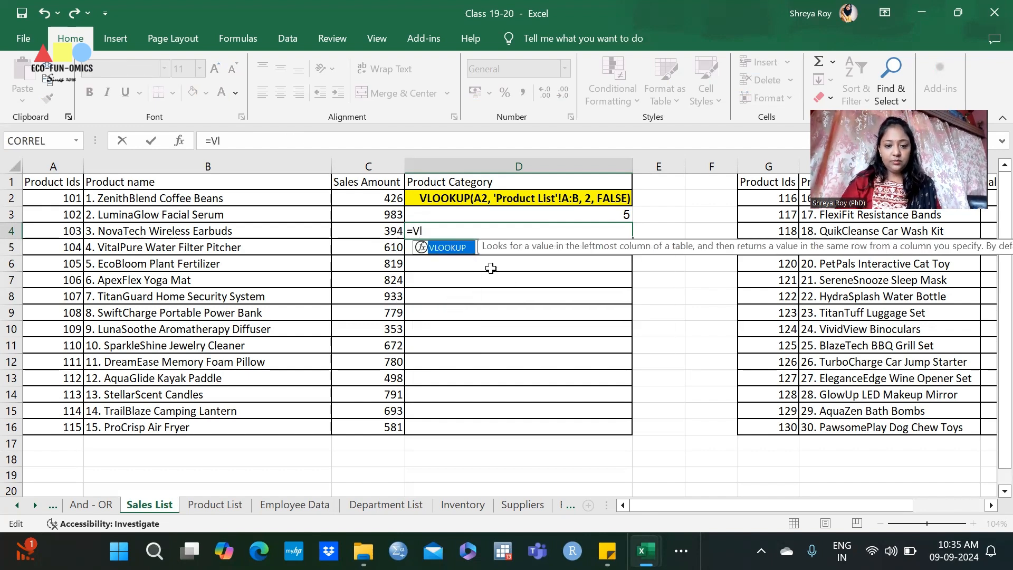
{"action": "double_click", "coordinate": [457, 247]}
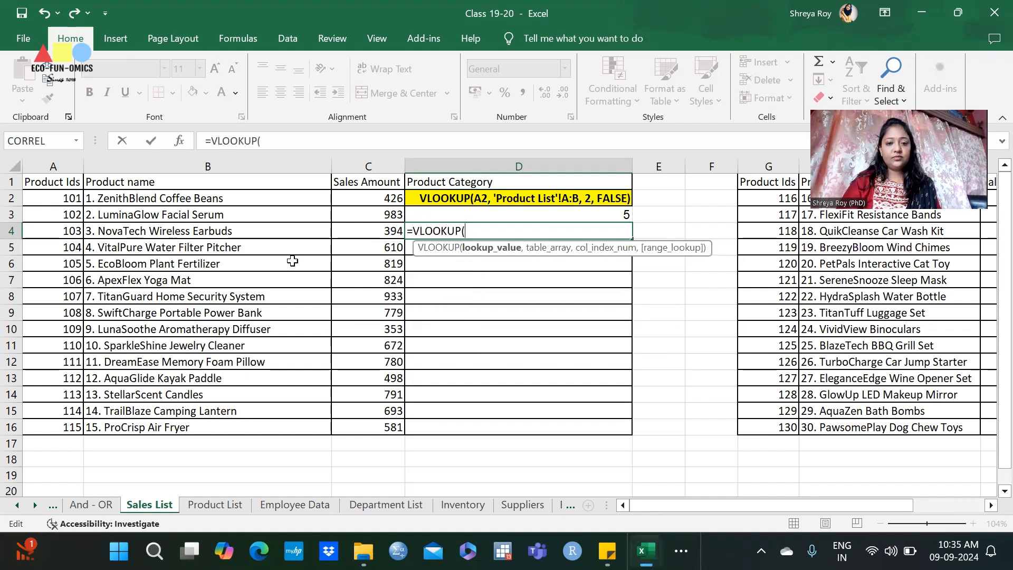
{"action": "left_click", "coordinate": [64, 231]}
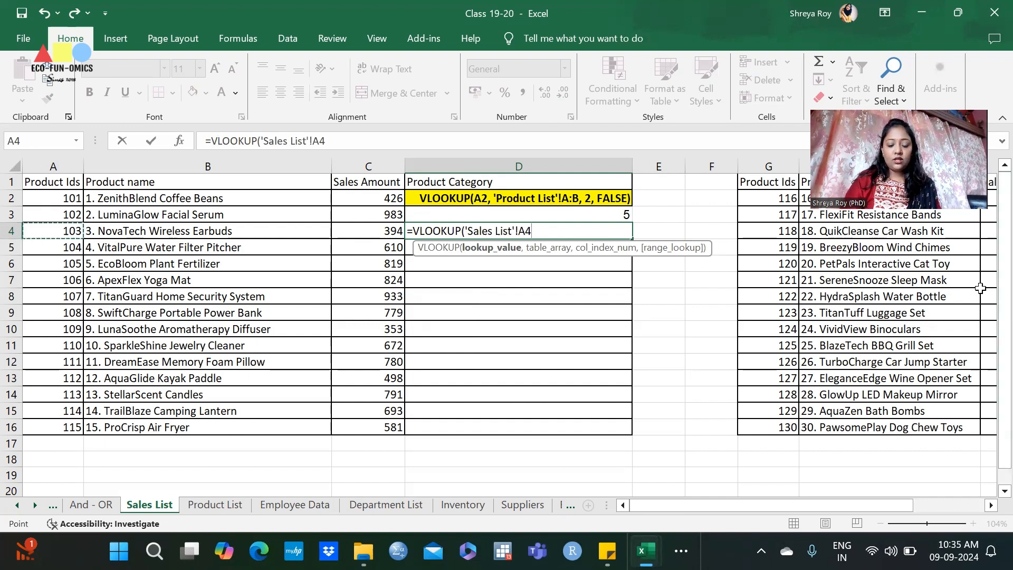
{"action": "type", "text": ","}
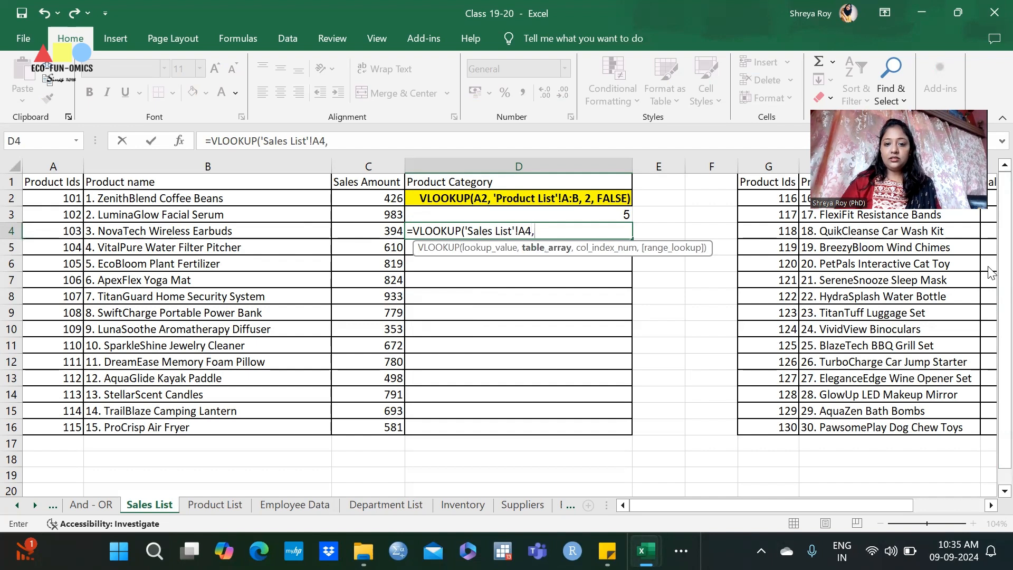
- Complete the D4 formula with Product List columns A:B as table array, column index 2 and FALSE for an exact match
{"action": "left_click", "coordinate": [206, 505]}
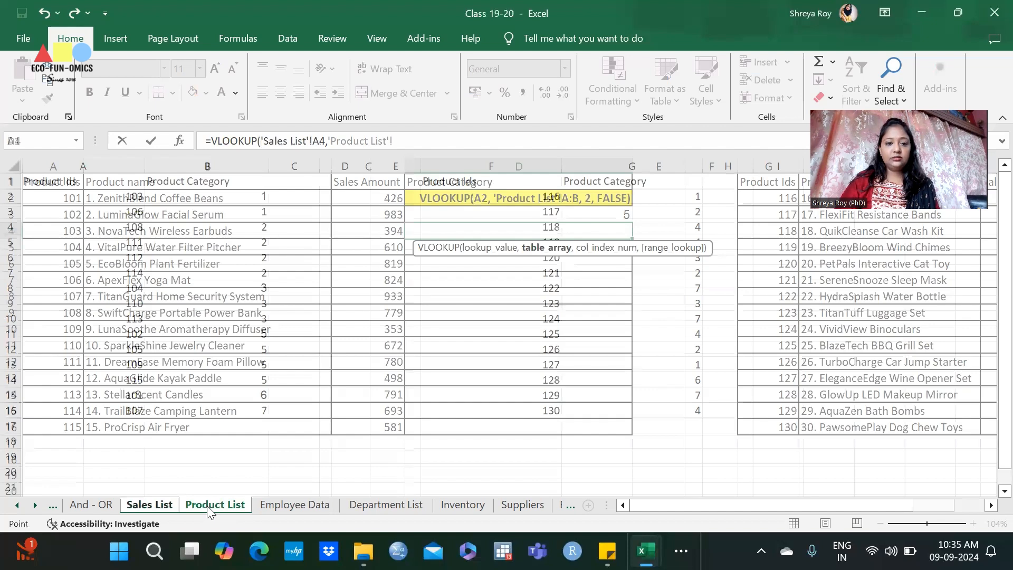
{"action": "left_click_drag", "start_coordinate": [56, 166], "coordinate": [201, 162]}
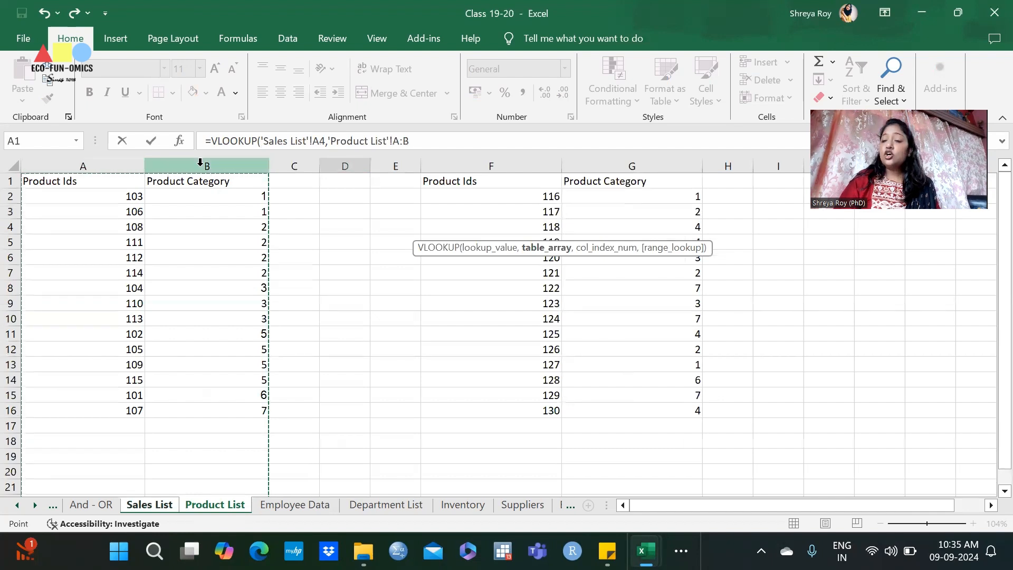
{"action": "type", "text": ","}
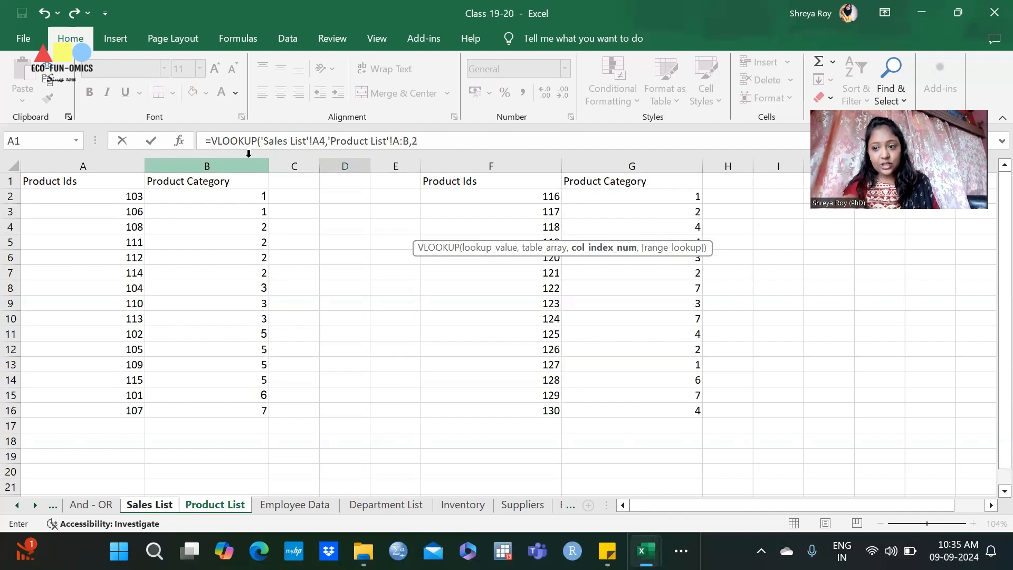
{"action": "type", "text": "2,"}
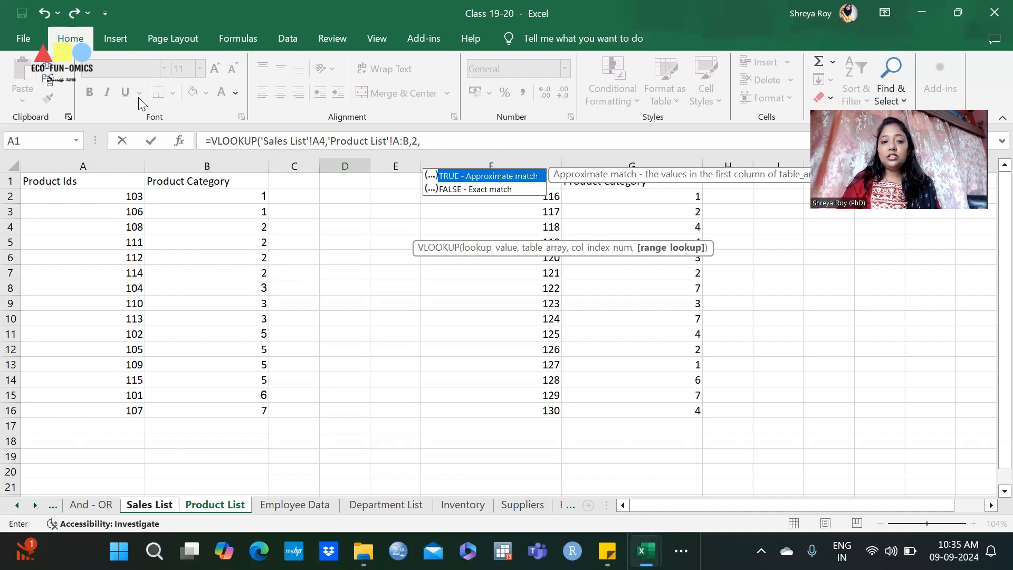
{"action": "double_click", "coordinate": [464, 190]}
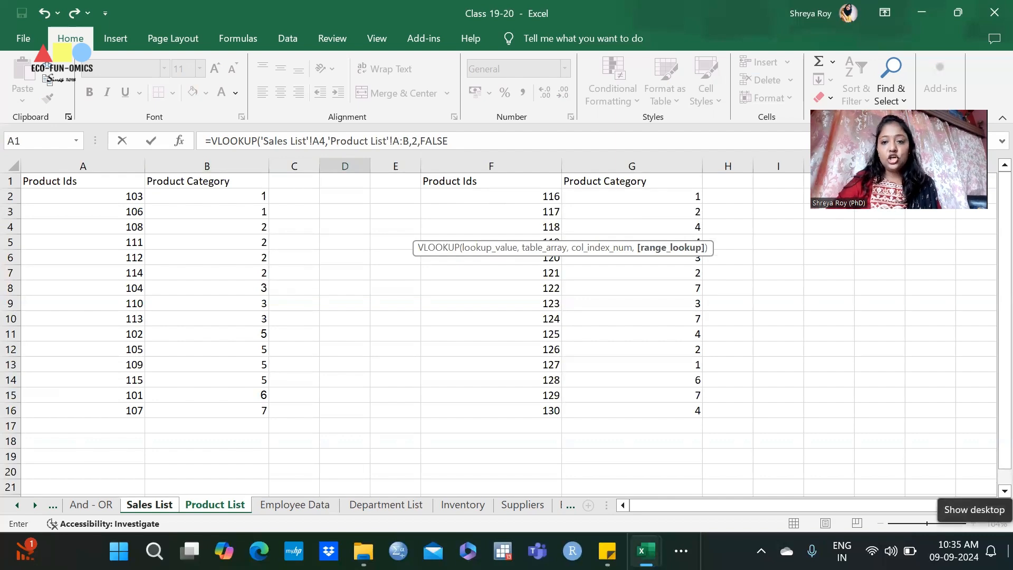
{"action": "type", "text": ")"}
{"action": "key", "text": "Return"}
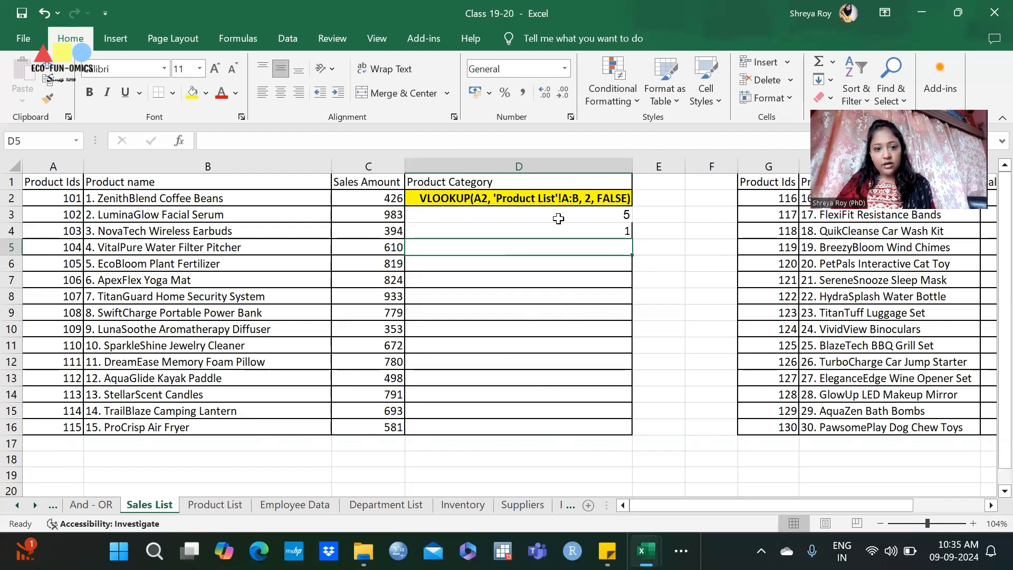
- Examine the A2 lookup value in the D2 sample formula and the Product Ids columns on Sales List and Product List
{"action": "left_click", "coordinate": [464, 199]}
{"action": "double_click", "coordinate": [480, 200]}
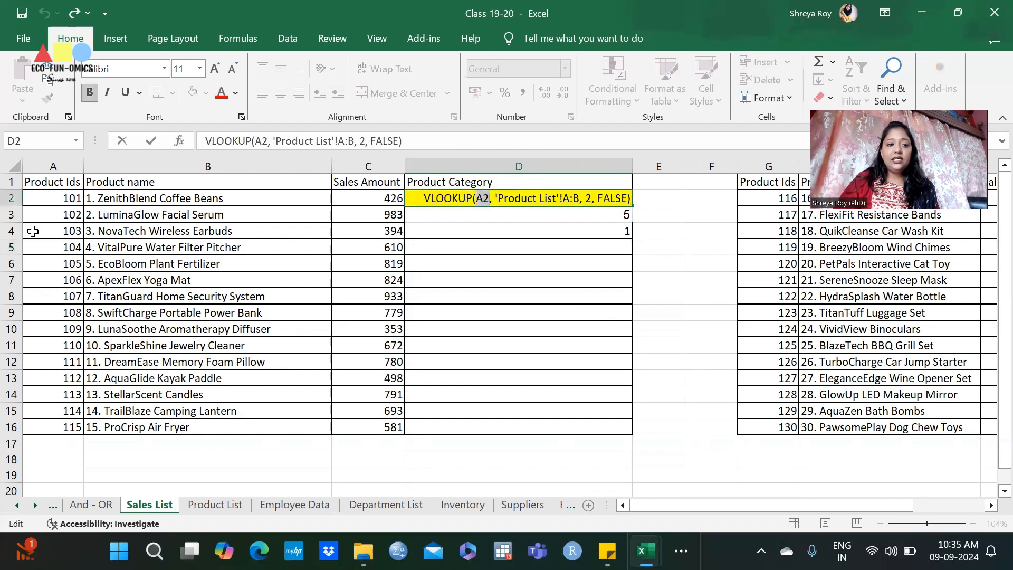
{"action": "left_click", "coordinate": [47, 197]}
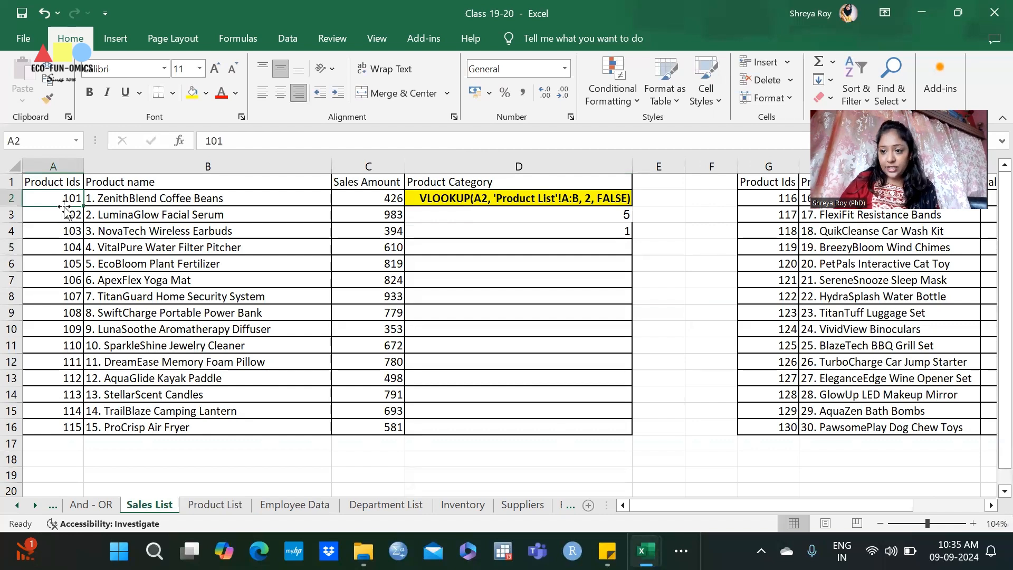
{"action": "left_click", "coordinate": [53, 167]}
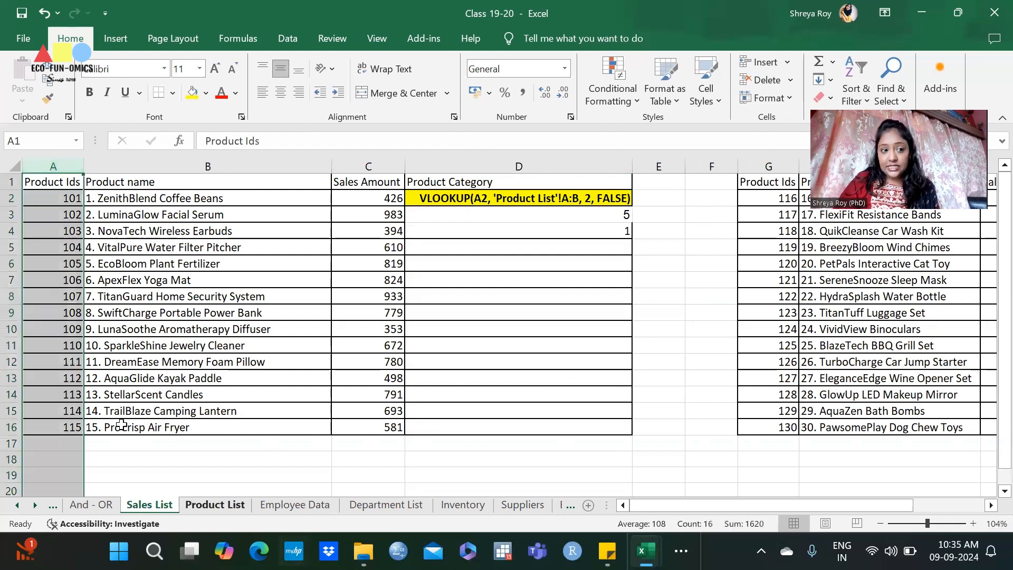
{"action": "left_click", "coordinate": [42, 246]}
{"action": "left_click_drag", "start_coordinate": [60, 202], "coordinate": [50, 428]}
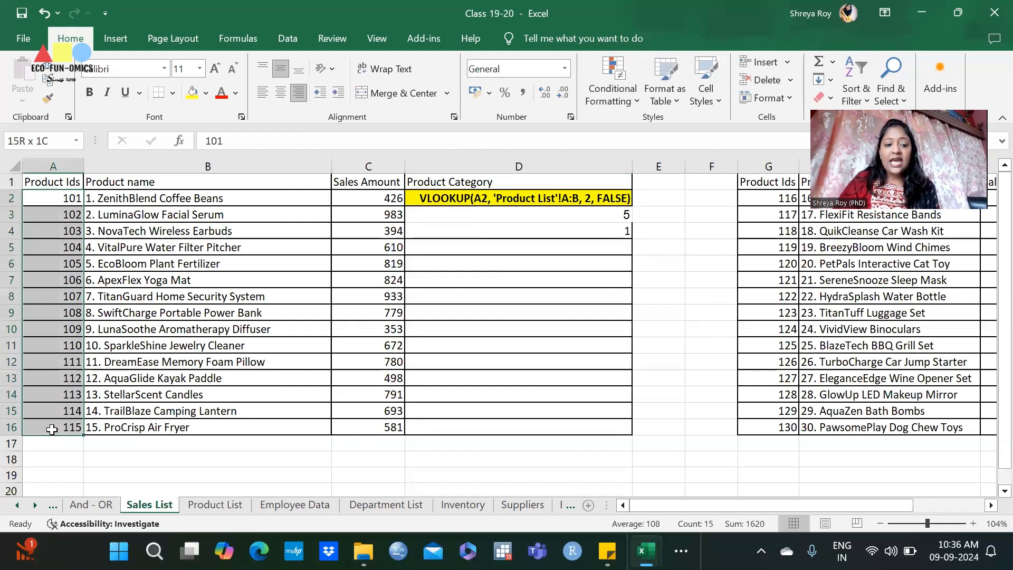
{"action": "left_click", "coordinate": [200, 508]}
{"action": "left_click_drag", "start_coordinate": [87, 196], "coordinate": [74, 412]}
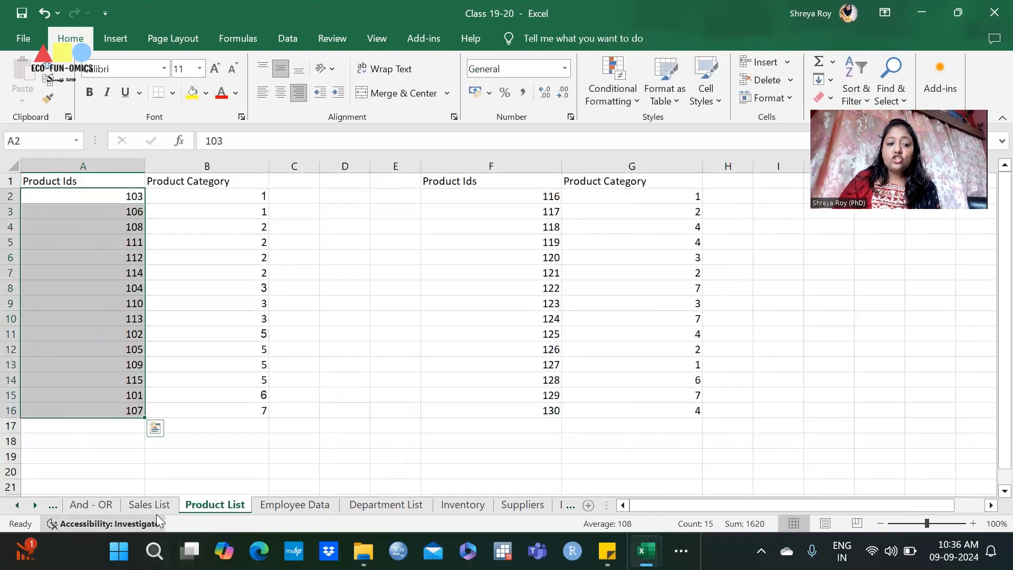
- Locate the Sales List product ID 101 on the Product List sheet and check its product category
{"action": "left_click", "coordinate": [152, 506]}
{"action": "left_click", "coordinate": [62, 204]}
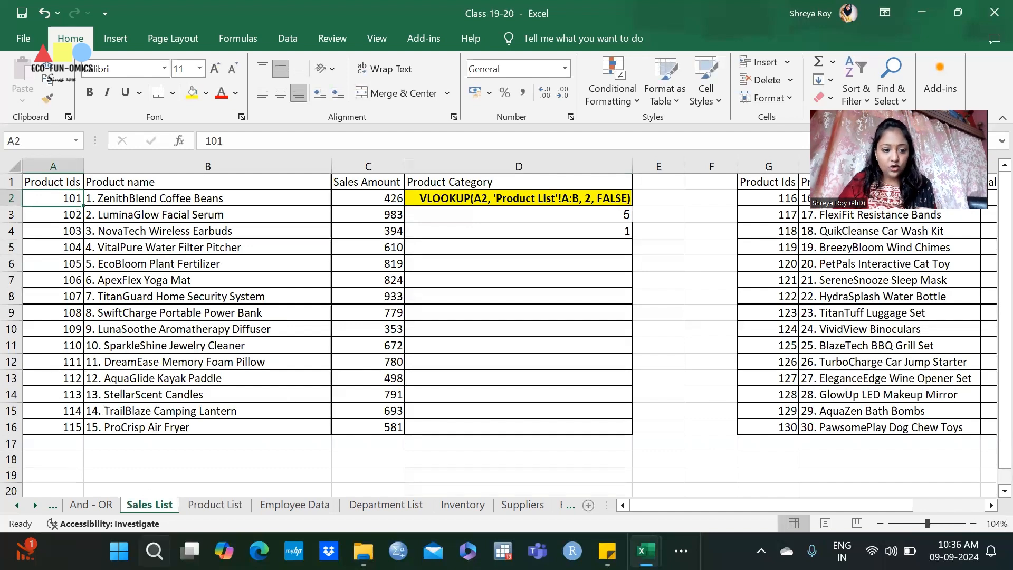
{"action": "left_click", "coordinate": [214, 505]}
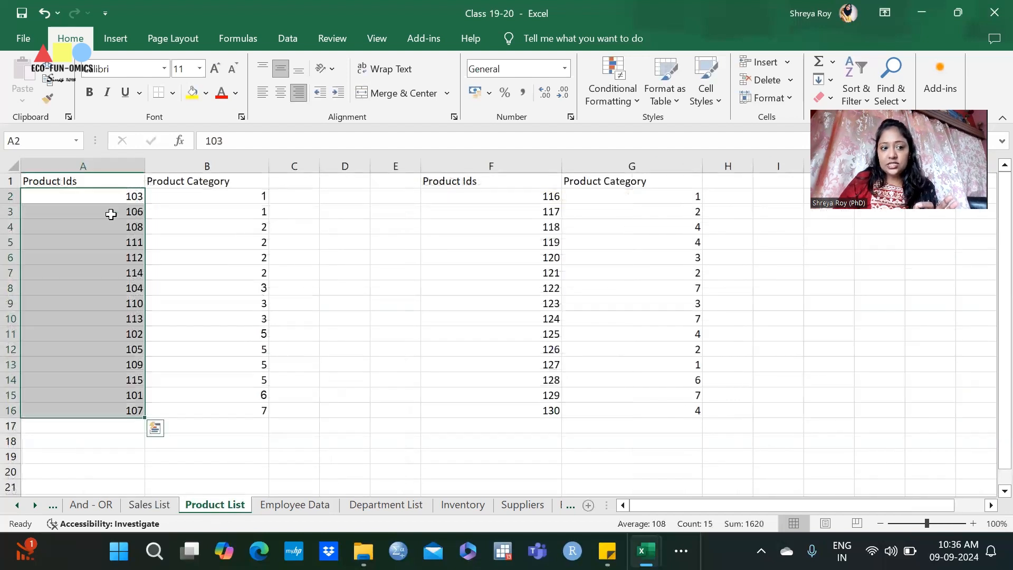
{"action": "left_click", "coordinate": [104, 197]}
{"action": "left_click", "coordinate": [116, 394]}
{"action": "left_click", "coordinate": [179, 393]}
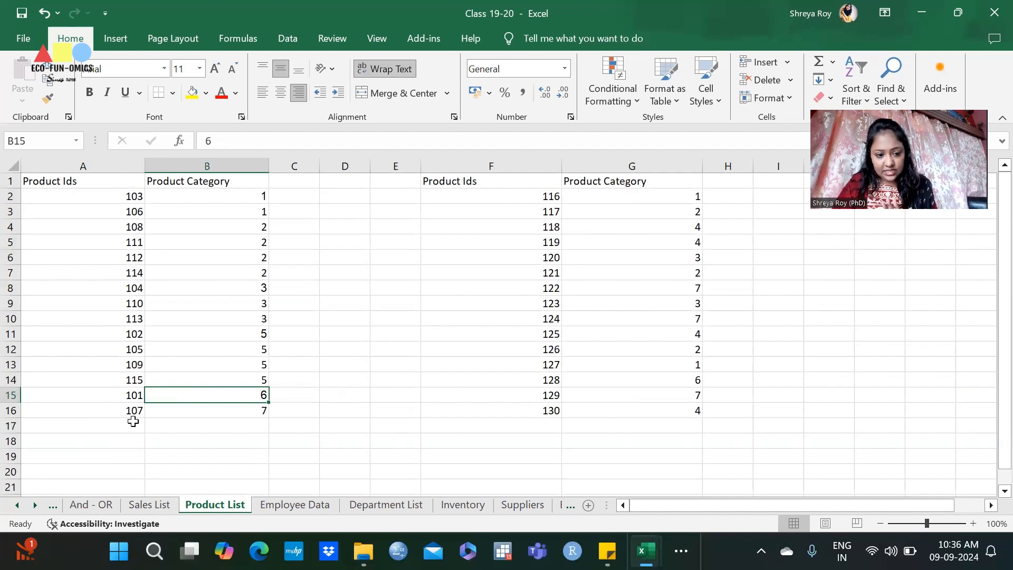
- Examine the table array 'Product List'!A:B in the D2 sample formula and the columns it refers to on Product List
{"action": "left_click", "coordinate": [151, 506]}
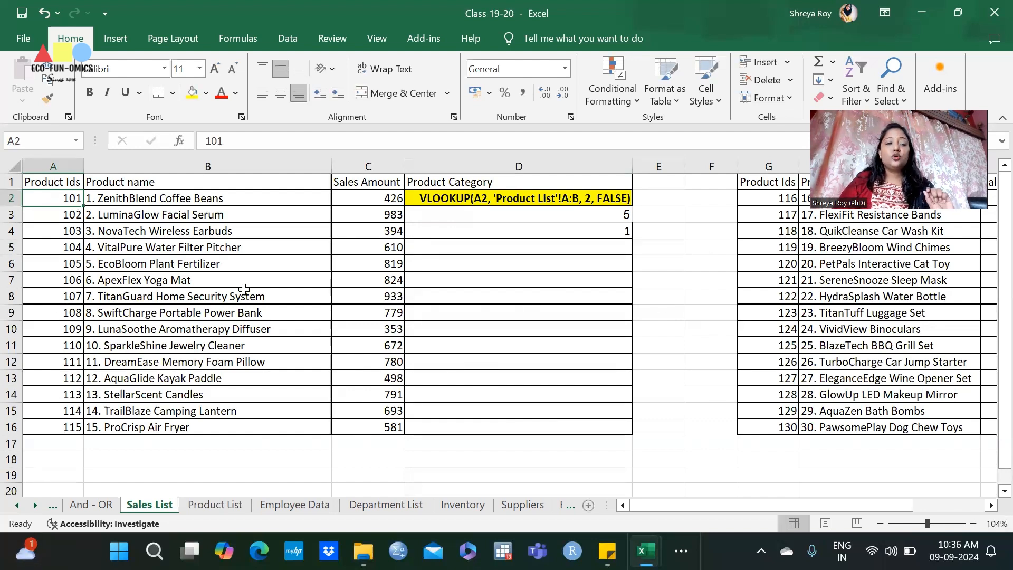
{"action": "left_click", "coordinate": [524, 198]}
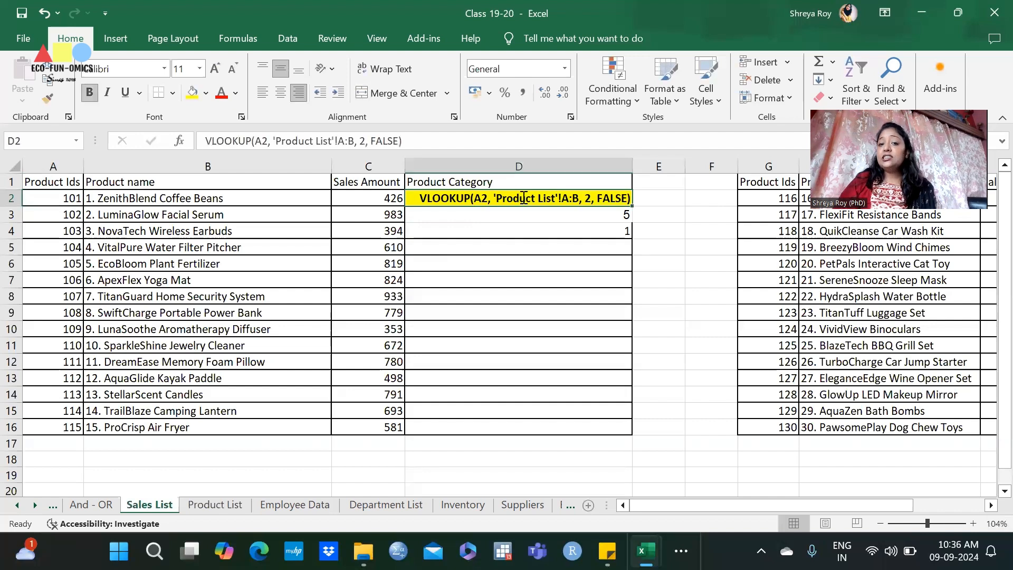
{"action": "double_click", "coordinate": [524, 198]}
{"action": "left_click_drag", "start_coordinate": [483, 198], "coordinate": [544, 199]}
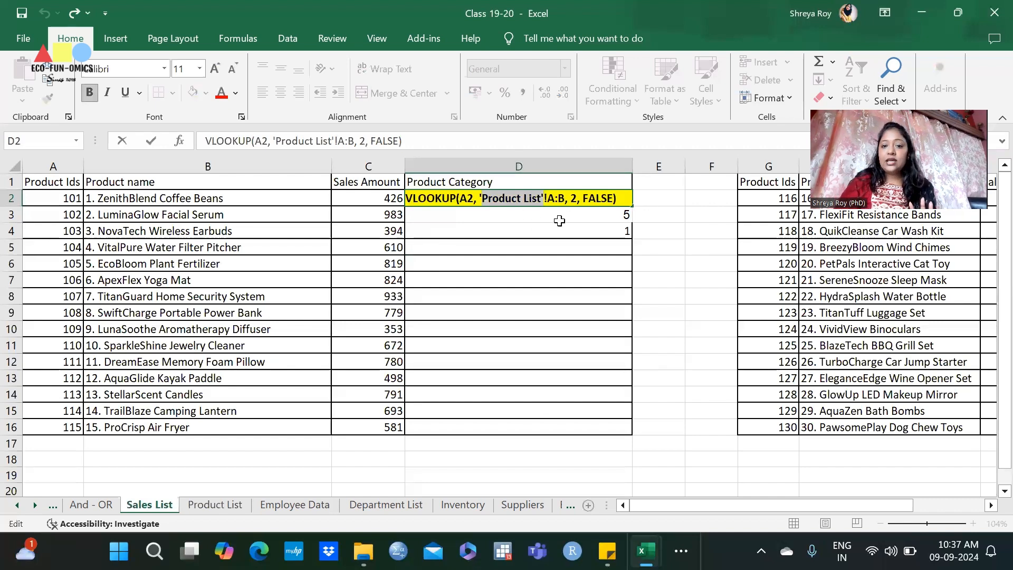
{"action": "left_click", "coordinate": [550, 199]}
{"action": "left_click_drag", "start_coordinate": [549, 200], "coordinate": [566, 200]}
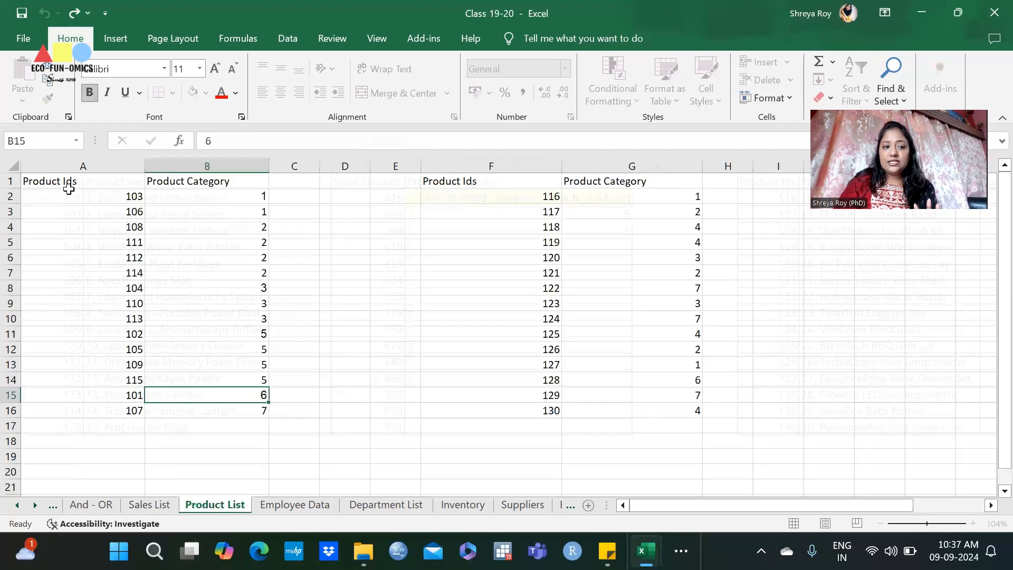
{"action": "left_click_drag", "start_coordinate": [68, 162], "coordinate": [203, 154]}
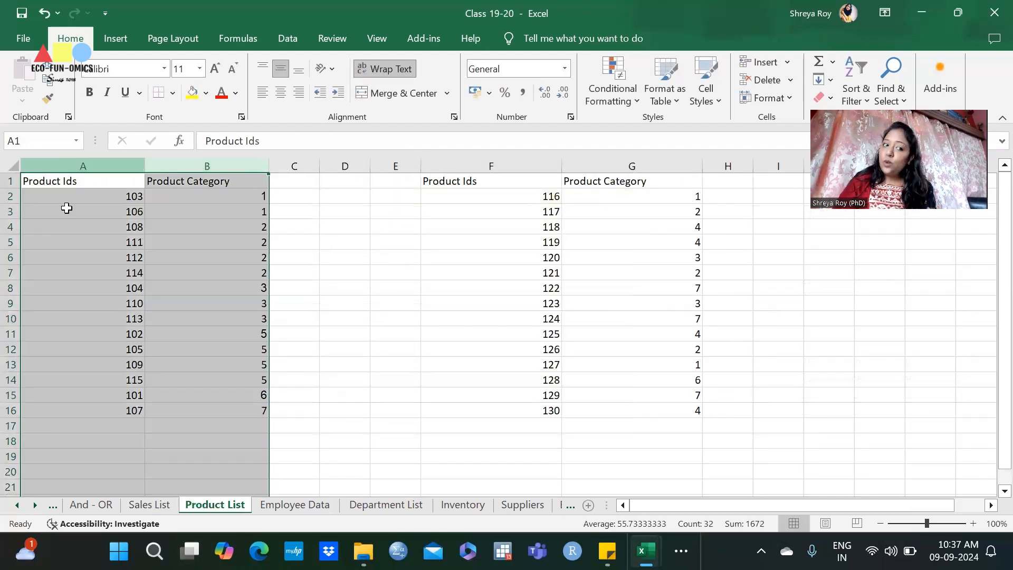
- Examine the column index 2 in the D2 sample formula and the Product Category column it refers to on Product List
{"action": "left_click", "coordinate": [147, 507]}
{"action": "double_click", "coordinate": [583, 199]}
{"action": "left_click_drag", "start_coordinate": [578, 199], "coordinate": [560, 199]}
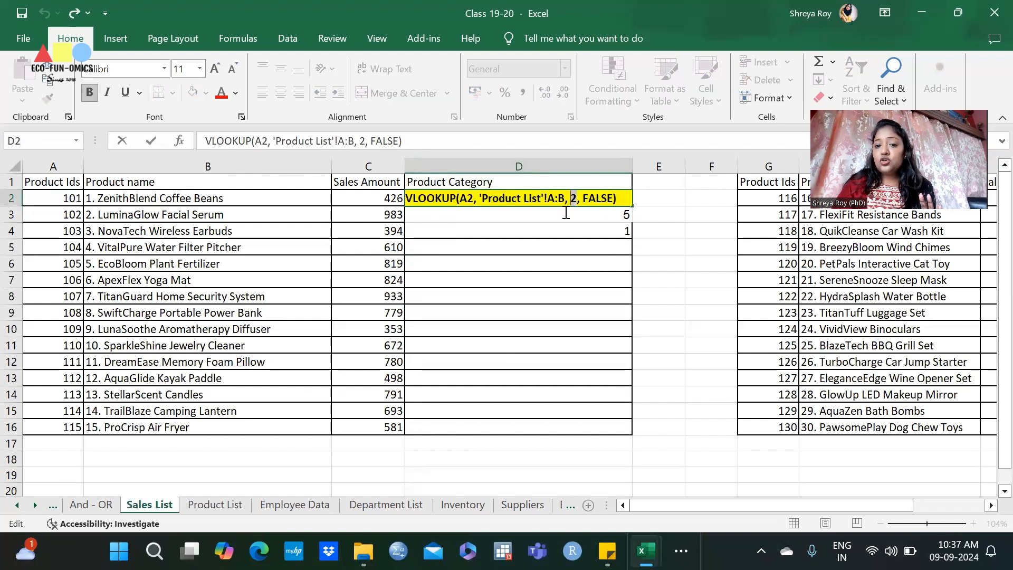
{"action": "left_click", "coordinate": [215, 505]}
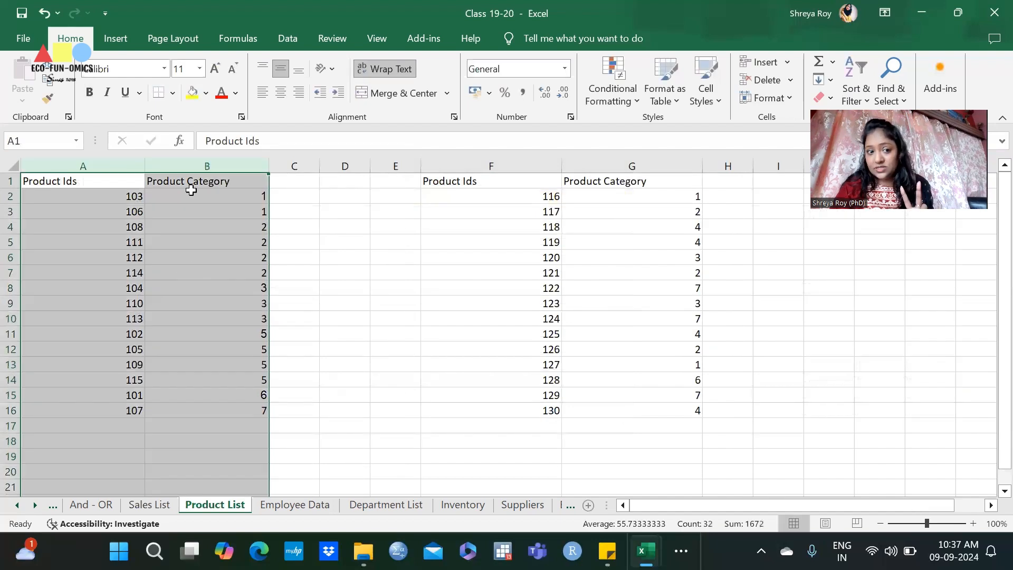
{"action": "left_click", "coordinate": [205, 166]}
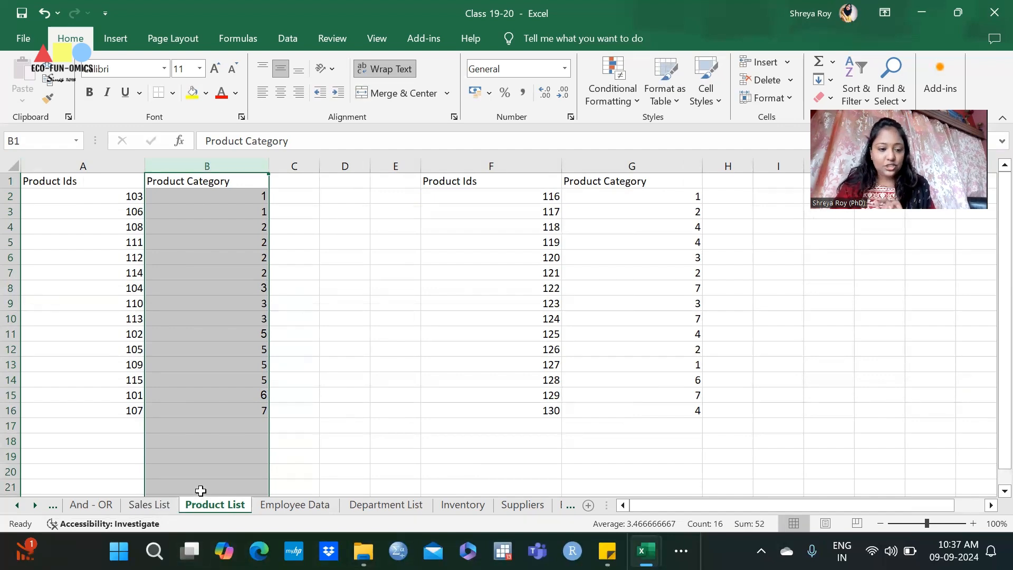
- Fill the VLOOKUP formula from D4 down to D16 in the Product Category column of Sales List
{"action": "left_click", "coordinate": [154, 506]}
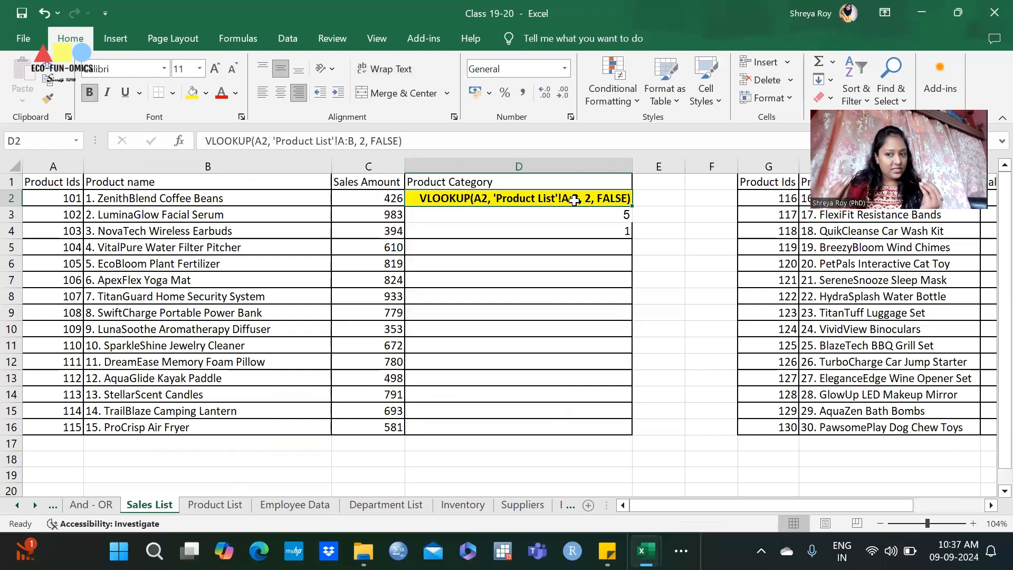
{"action": "double_click", "coordinate": [545, 248]}
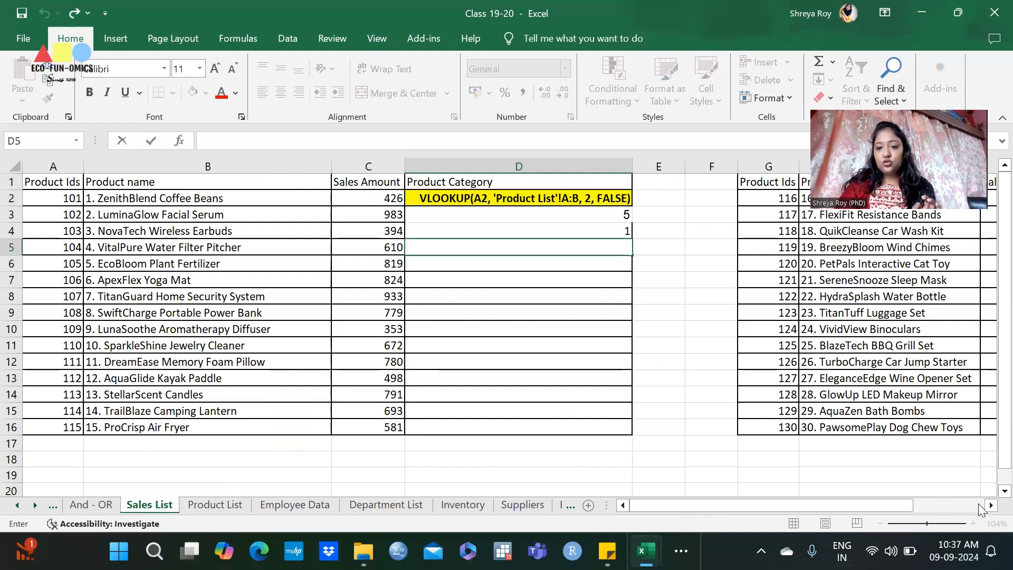
{"action": "left_click", "coordinate": [628, 233]}
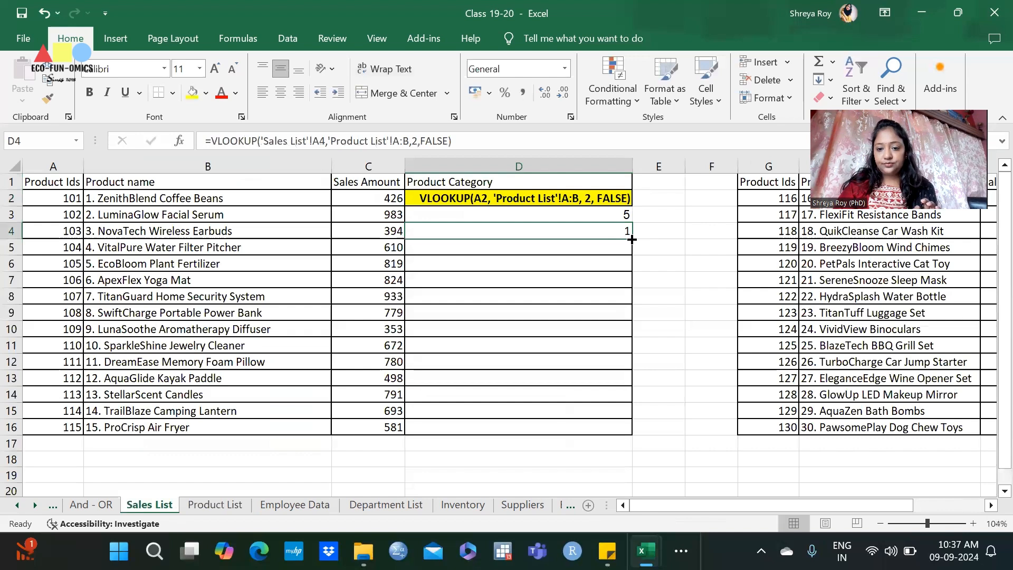
{"action": "double_click", "coordinate": [632, 239]}
- Begin a VLOOKUP formula in J3 of the second Sales List table with G3 as the lookup value
{"action": "left_click", "coordinate": [991, 505]}
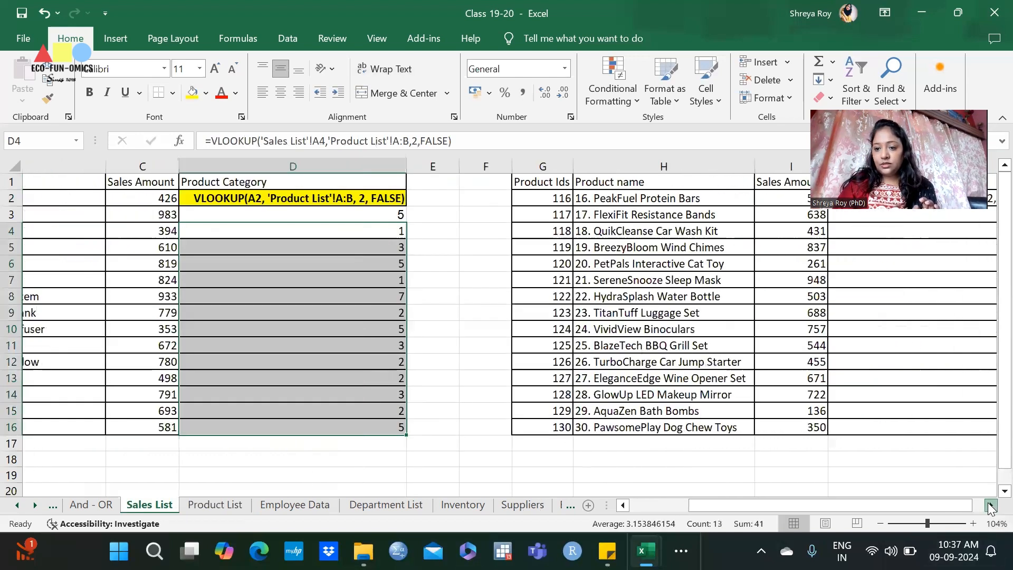
{"action": "left_click_drag", "start_coordinate": [931, 502], "coordinate": [961, 503]}
{"action": "left_click", "coordinate": [458, 221]}
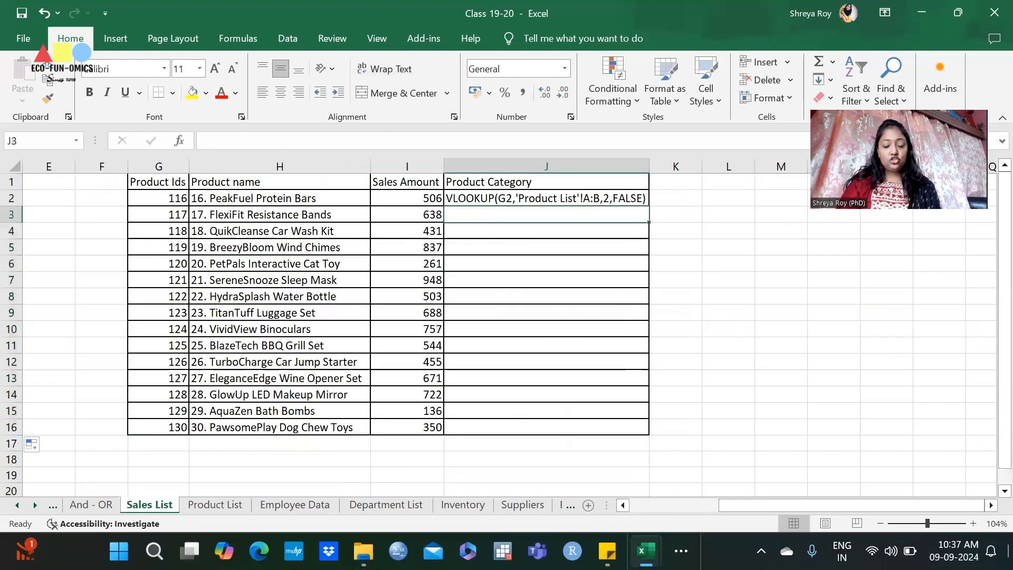
{"action": "type", "text": "=Vlo"}
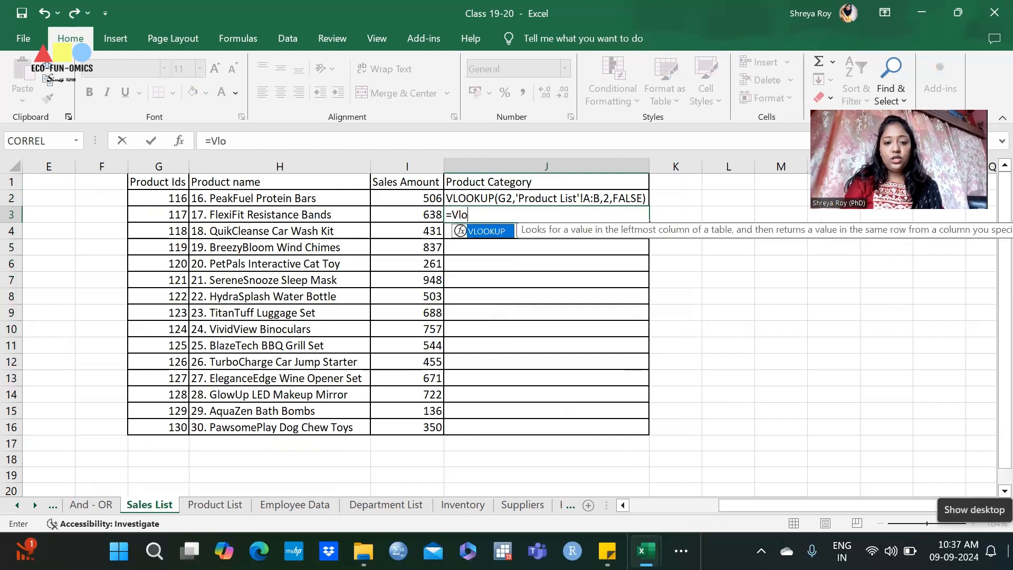
{"action": "type", "text": "o"}
{"action": "double_click", "coordinate": [489, 230]}
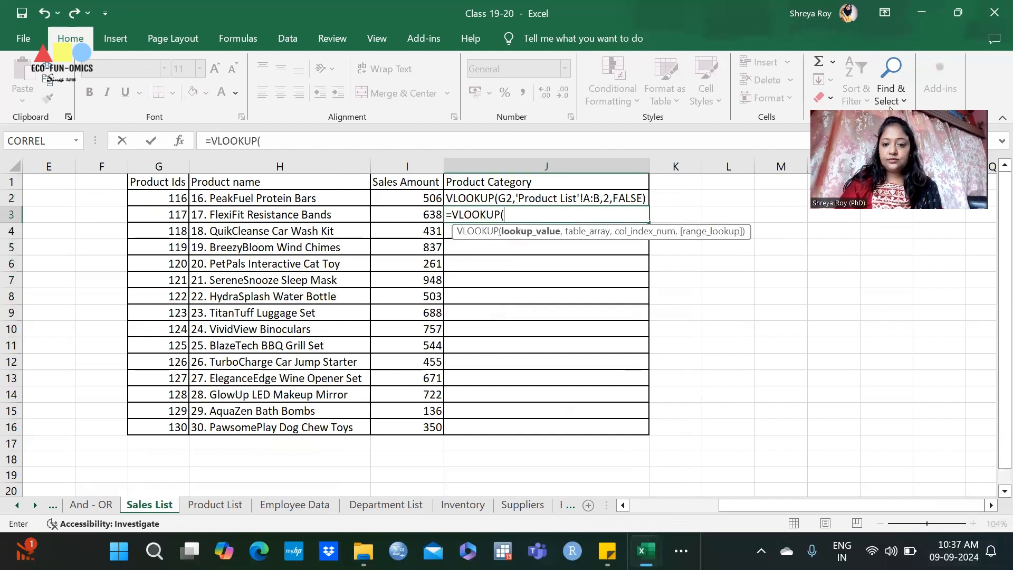
{"action": "left_click", "coordinate": [170, 214]}
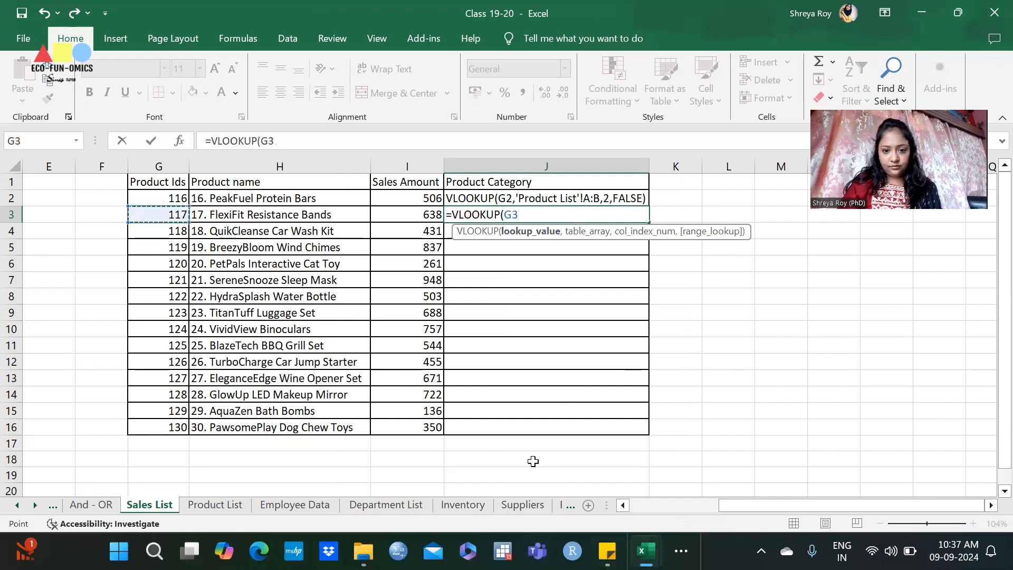
{"action": "type", "text": ","}
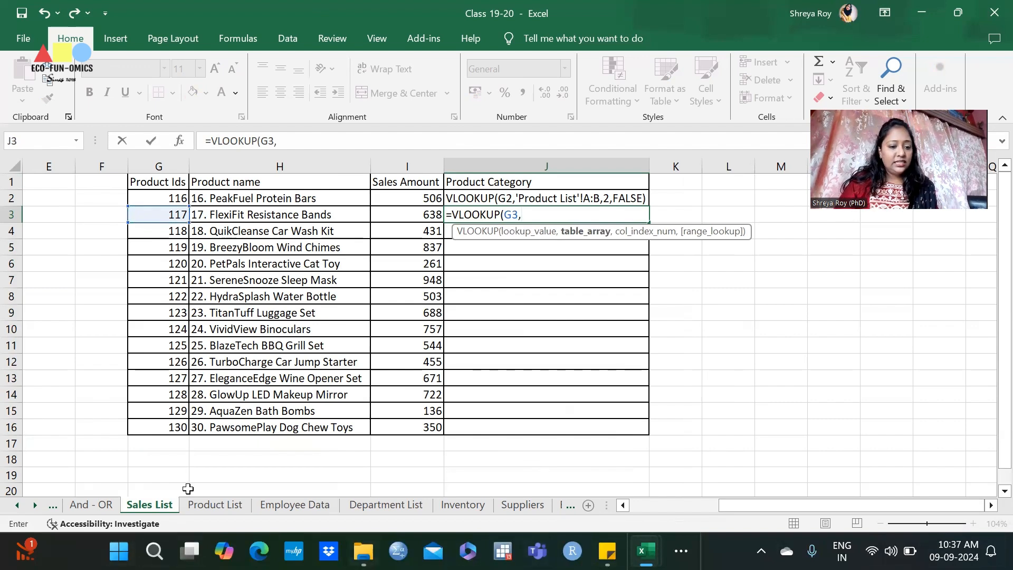
- Complete the J3 VLOOKUP with table array 'Product List'!F:G, column index 2 and FALSE for an exact match
{"action": "left_click", "coordinate": [212, 506]}
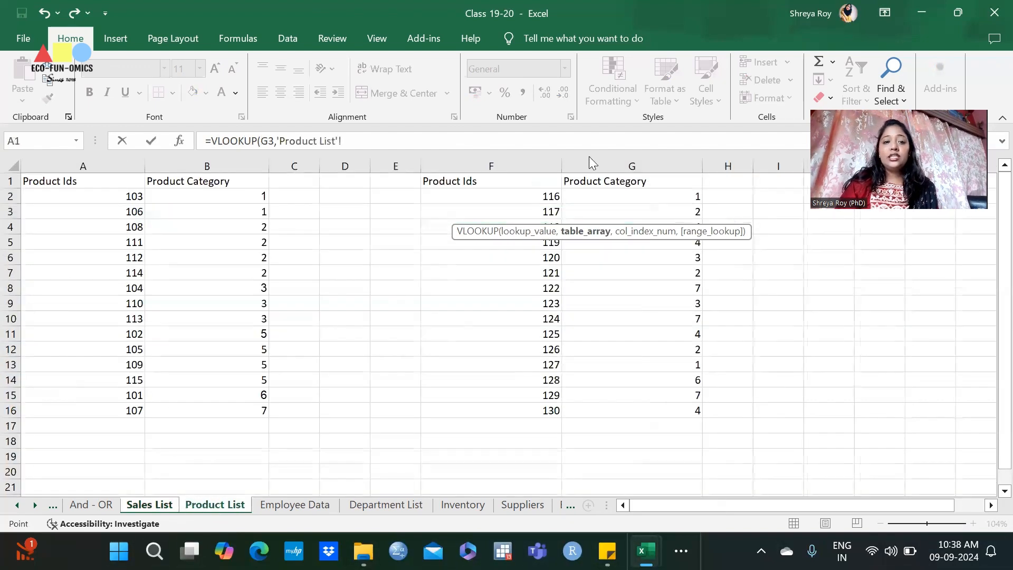
{"action": "left_click_drag", "start_coordinate": [494, 166], "coordinate": [617, 167]}
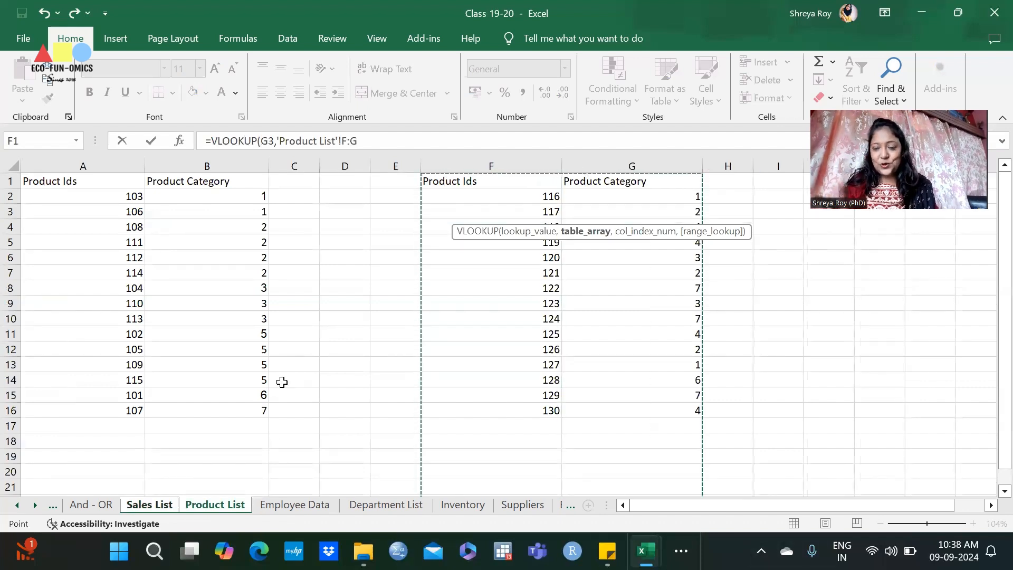
{"action": "type", "text": ",2"}
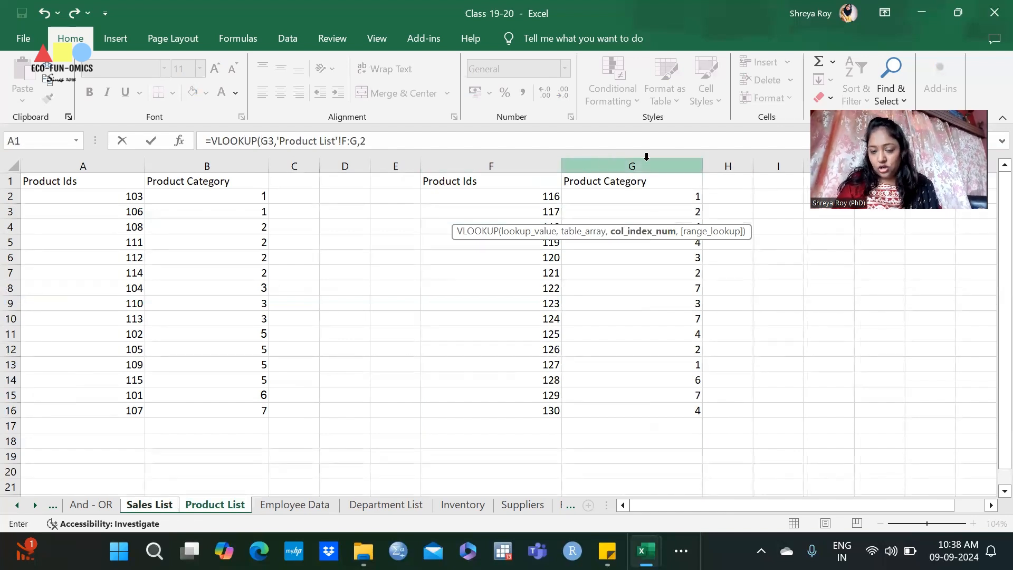
{"action": "type", "text": ","}
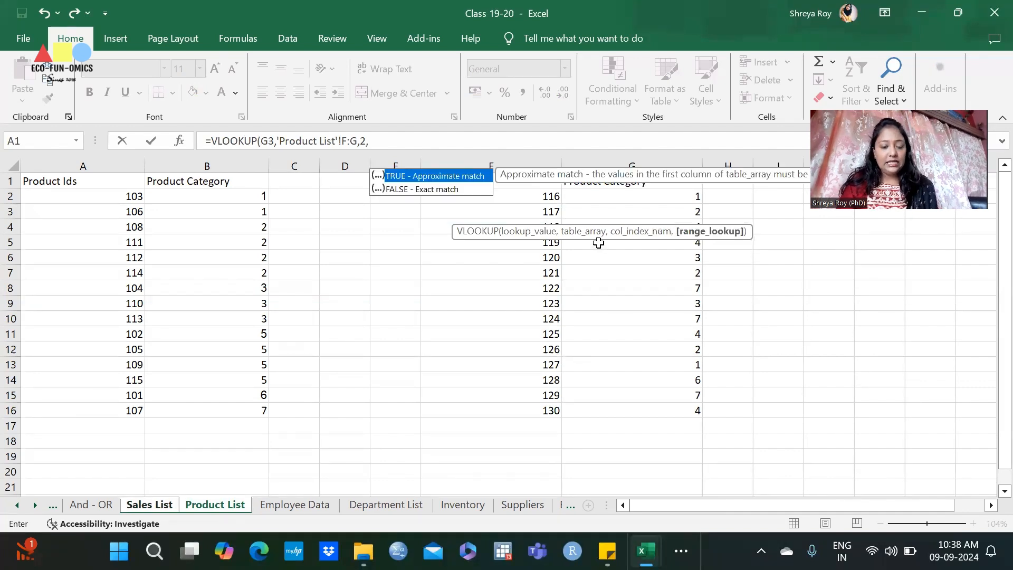
{"action": "type", "text": "Fa"}
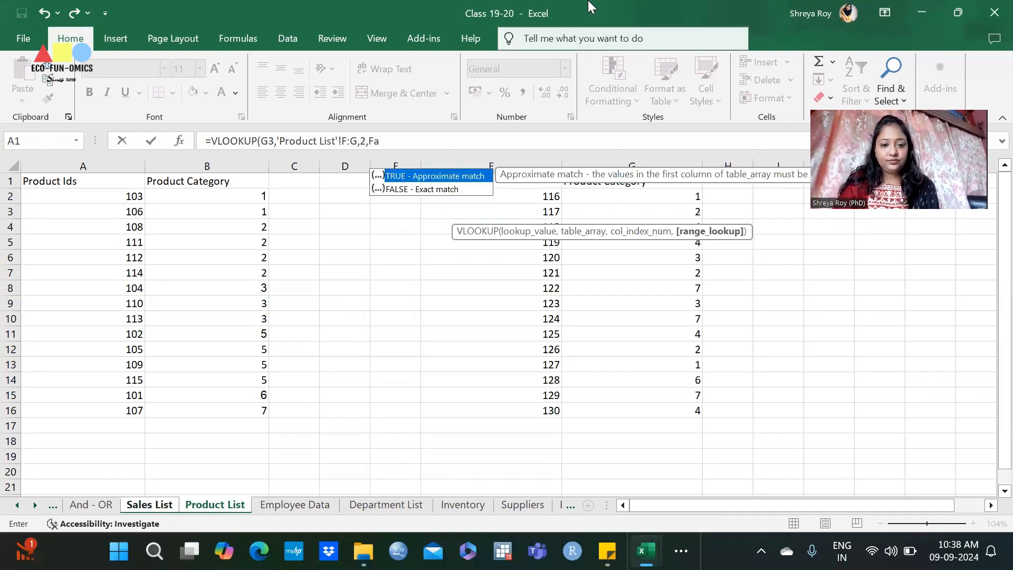
{"action": "key", "text": "Tab"}
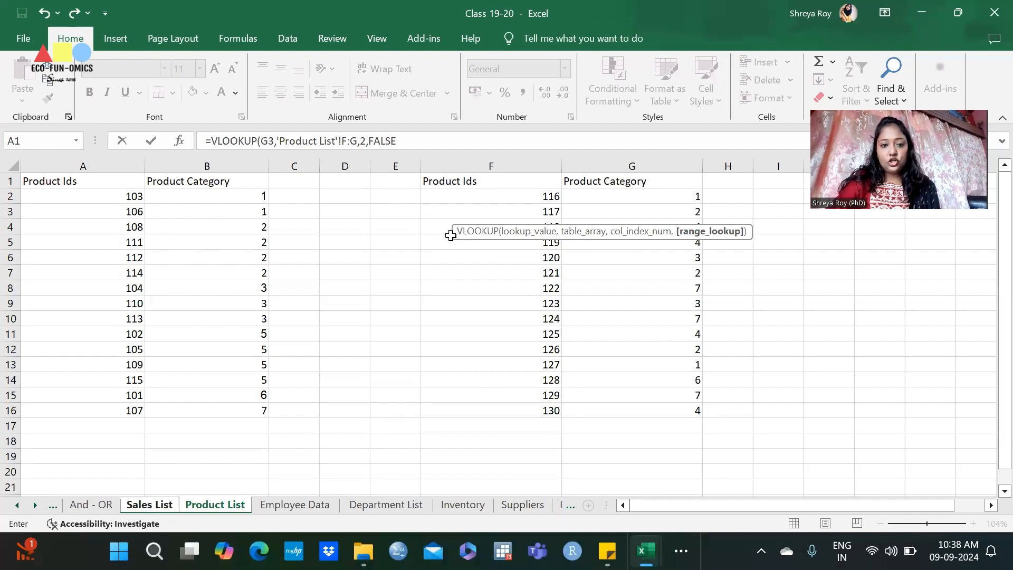
{"action": "type", "text": ")"}
{"action": "key", "text": "Return"}
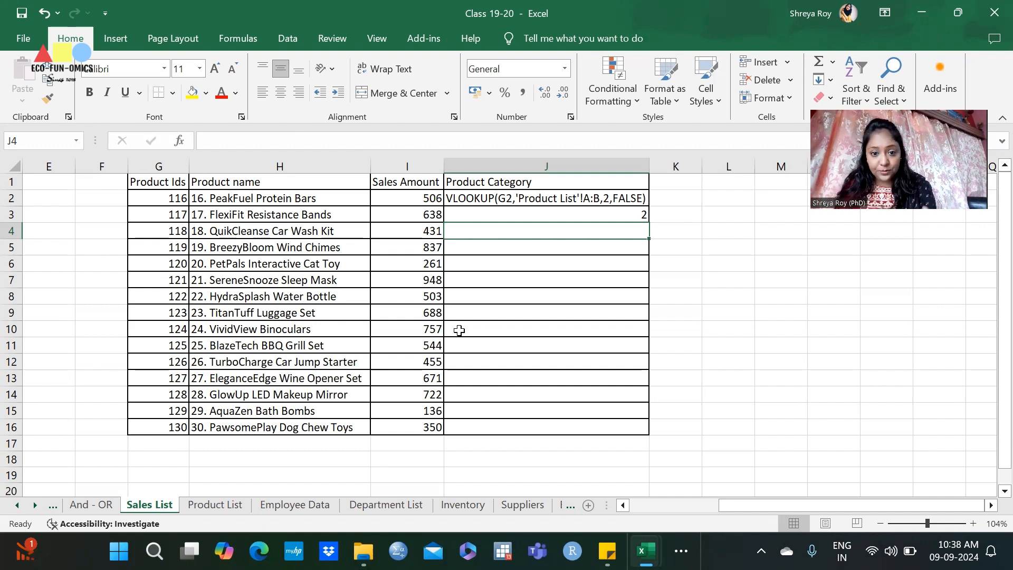
- Locate product ID 118 on Product List and highlight its cell F4 in yellow
{"action": "left_click", "coordinate": [153, 233]}
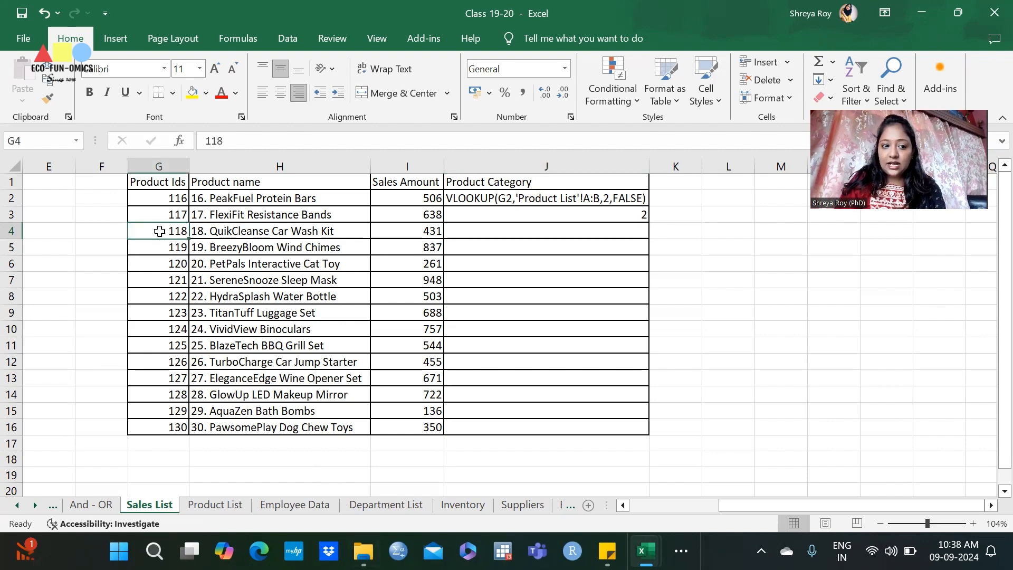
{"action": "left_click", "coordinate": [189, 505]}
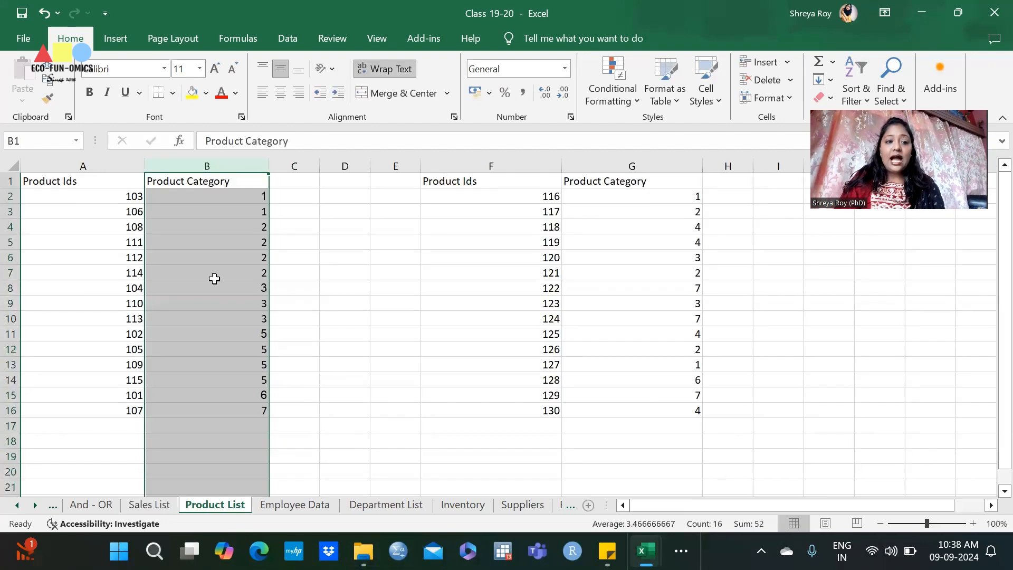
{"action": "left_click", "coordinate": [649, 503]}
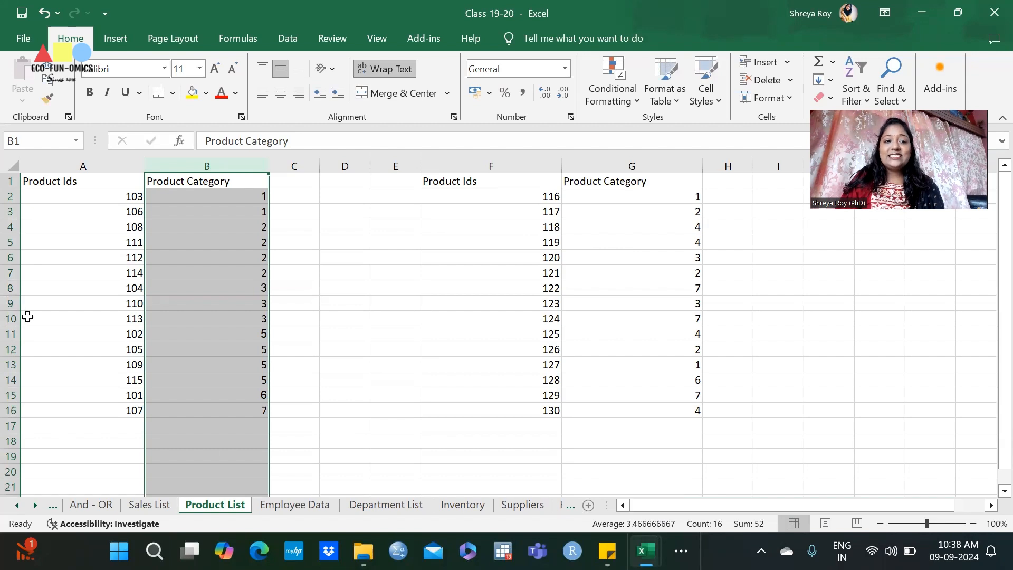
{"action": "left_click", "coordinate": [100, 213]}
{"action": "left_click", "coordinate": [111, 197]}
{"action": "left_click_drag", "start_coordinate": [112, 182], "coordinate": [184, 417]}
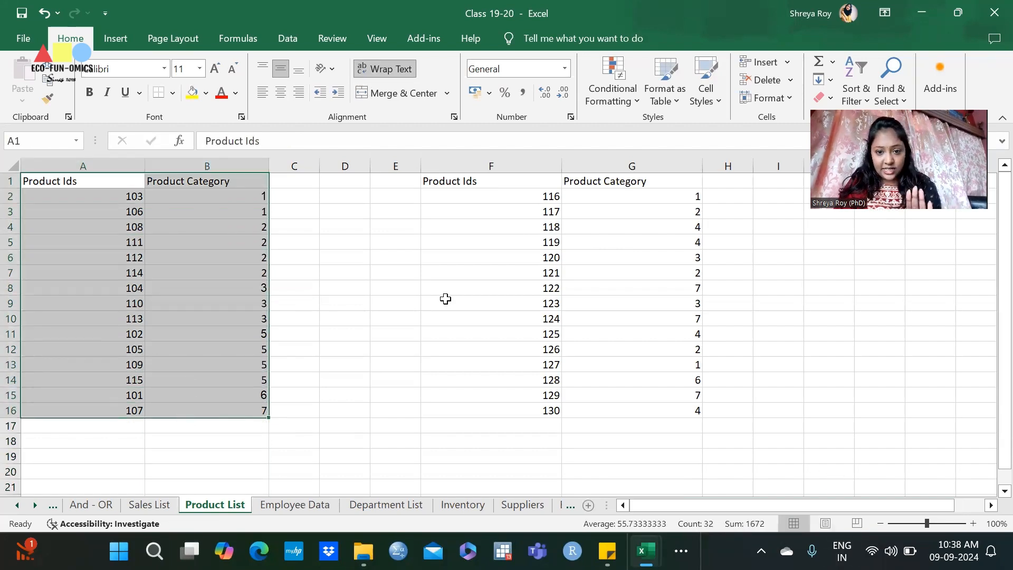
{"action": "left_click", "coordinate": [509, 228]}
{"action": "left_click", "coordinate": [193, 93]}
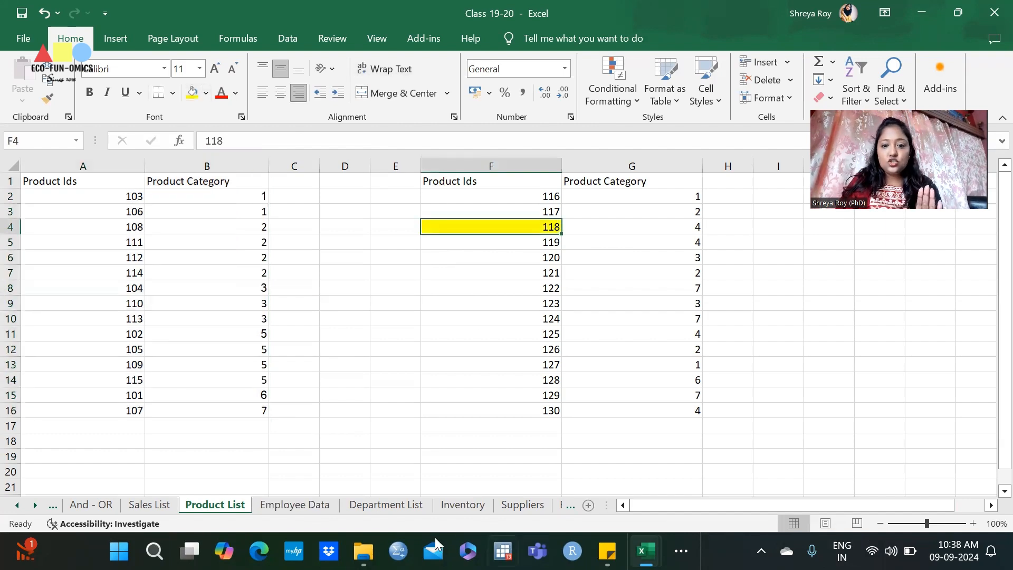
- Try =VLOOKUP(G4,'Product List'!A:B,2,FALSE) in J4 of Sales List, using the first Product List table as the table array
{"action": "left_click_drag", "start_coordinate": [114, 186], "coordinate": [225, 416]}
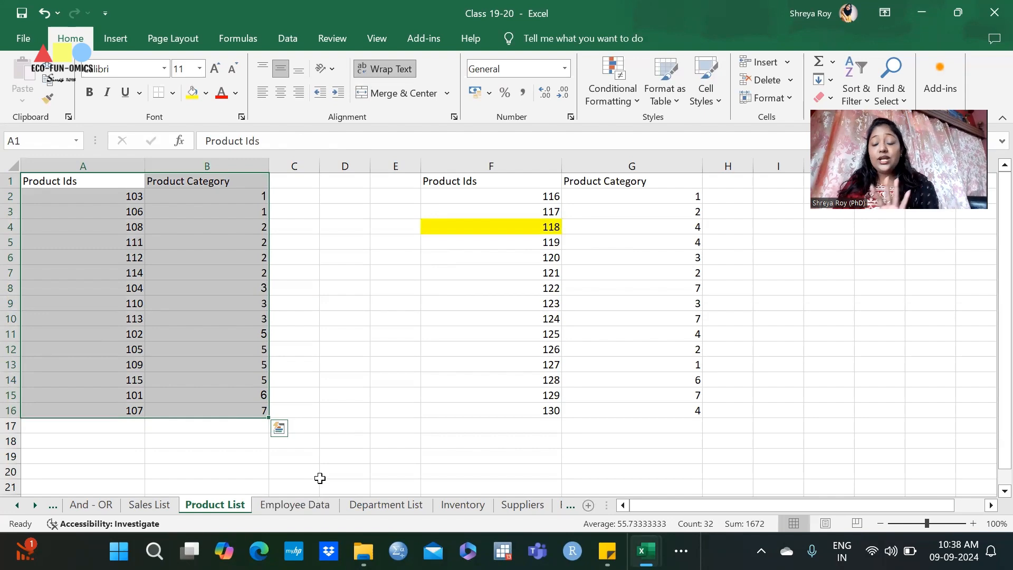
{"action": "left_click", "coordinate": [150, 505]}
{"action": "left_click", "coordinate": [573, 233]}
{"action": "type", "text": "="}
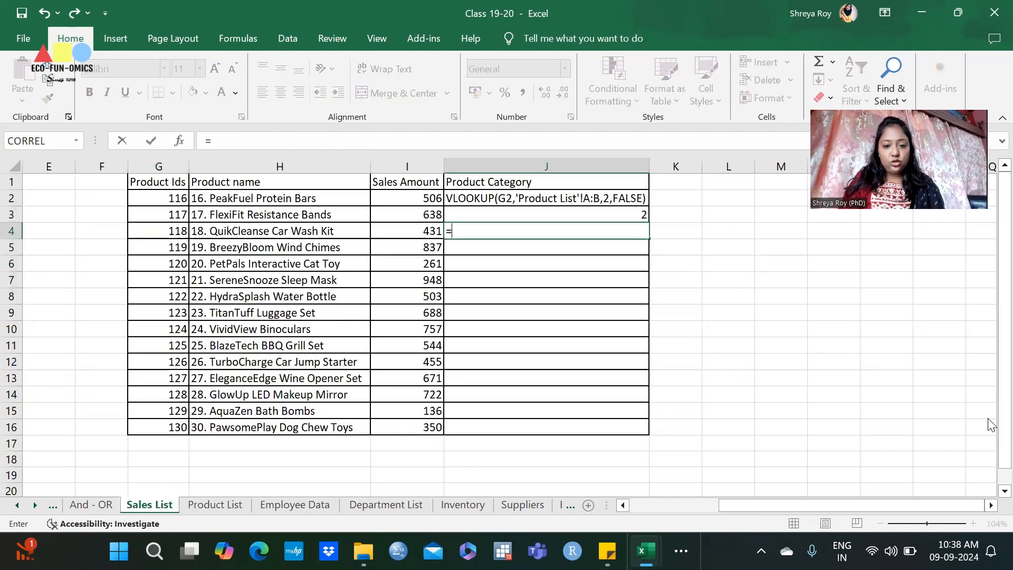
{"action": "type", "text": "vl"}
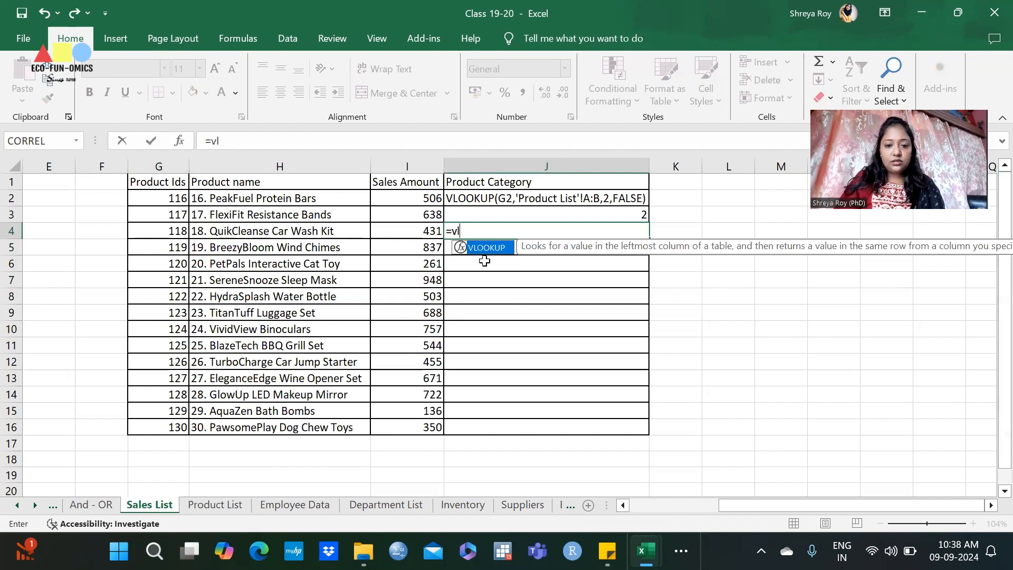
{"action": "double_click", "coordinate": [481, 247]}
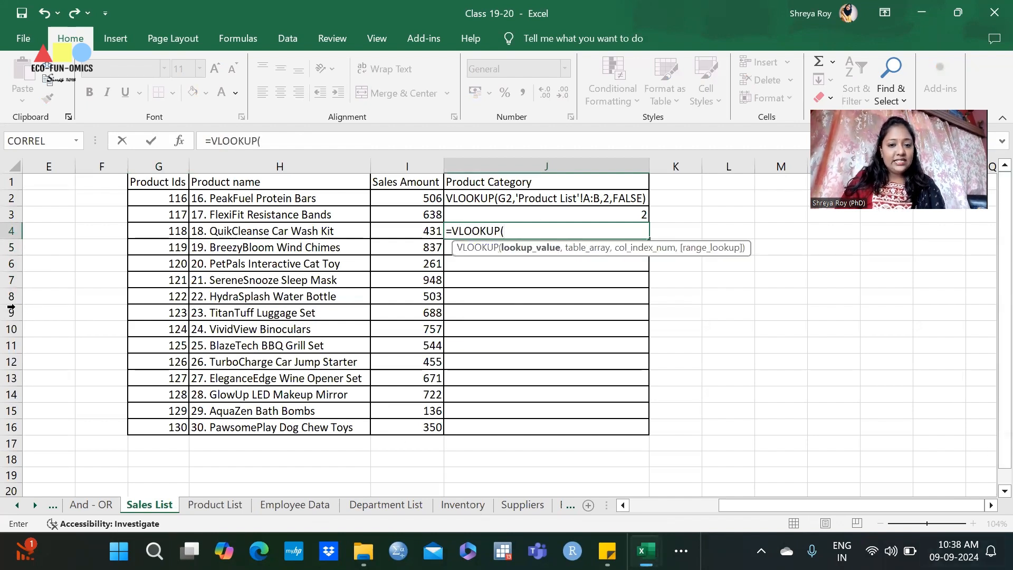
{"action": "left_click", "coordinate": [142, 233]}
{"action": "type", "text": ","}
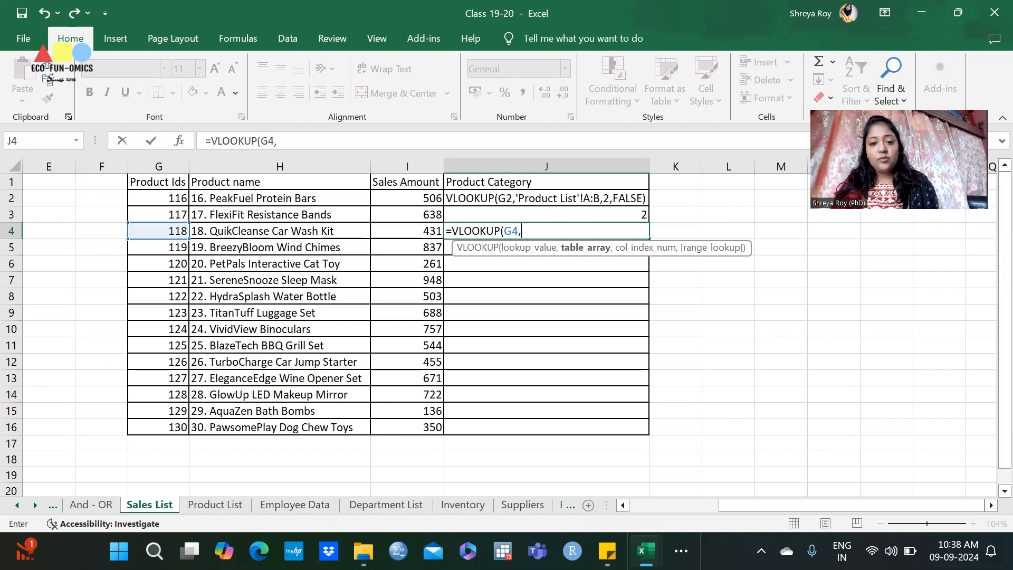
{"action": "left_click", "coordinate": [212, 503]}
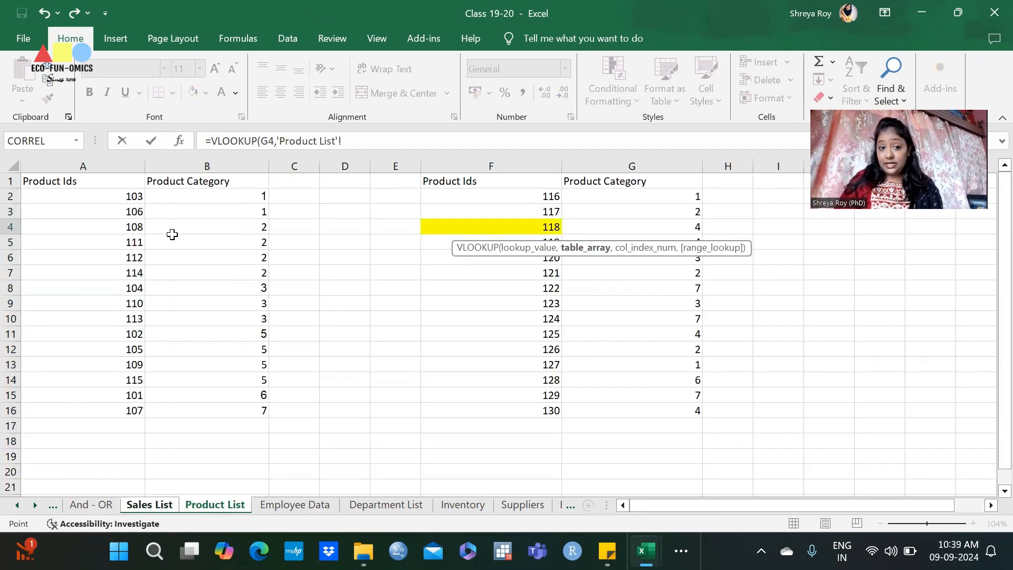
{"action": "left_click_drag", "start_coordinate": [87, 165], "coordinate": [201, 150]}
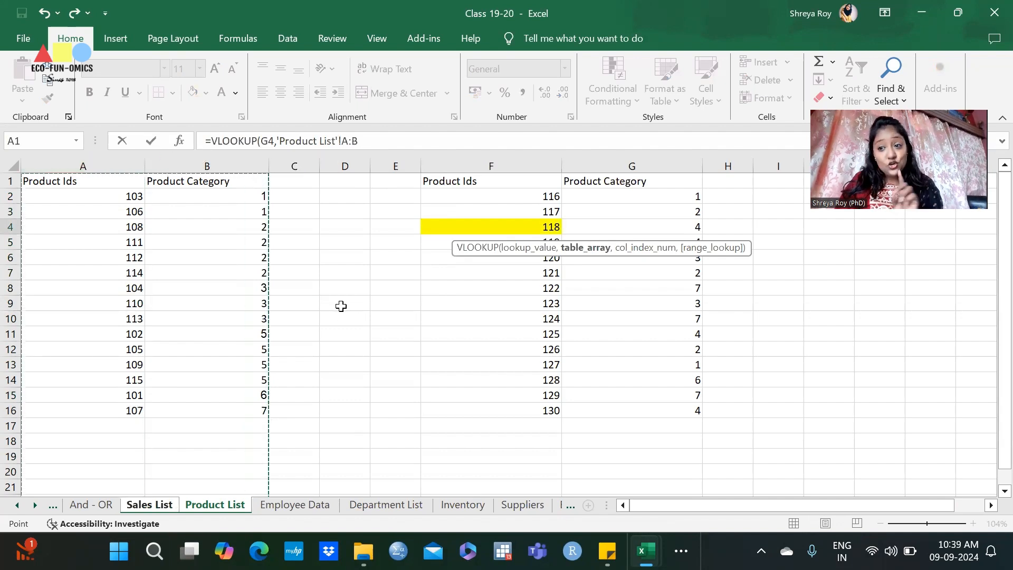
{"action": "type", "text": ",2,Fa"}
{"action": "double_click", "coordinate": [397, 189]}
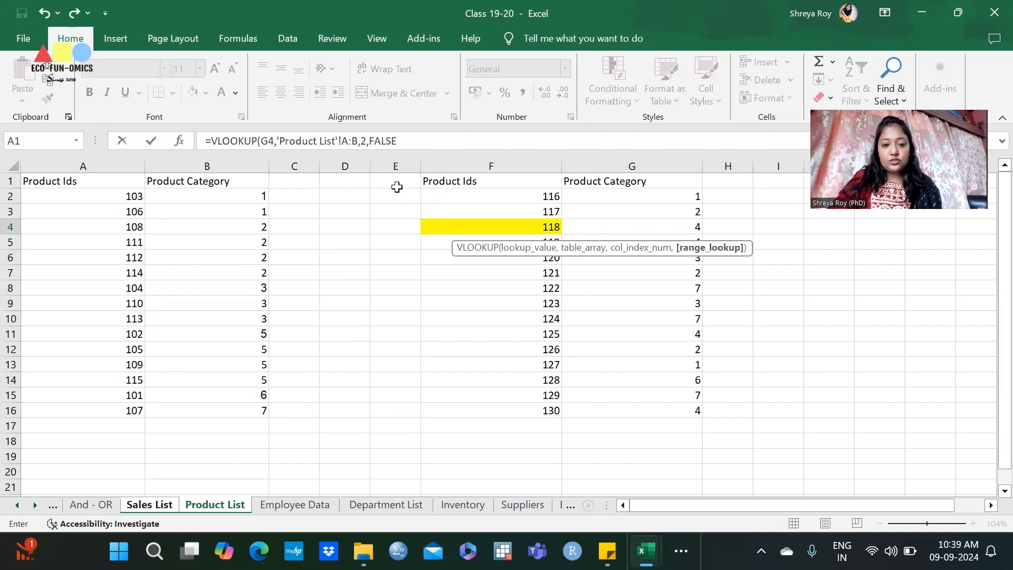
{"action": "type", "text": ")"}
{"action": "key", "text": "Return"}
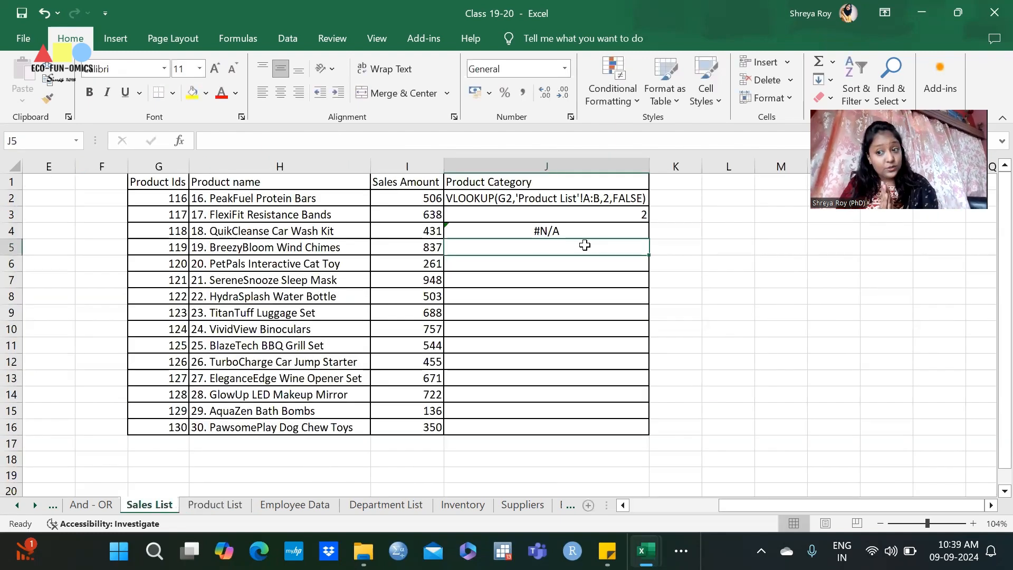
- Fill the VLOOKUP formula from J3 down to J16 in the second Sales List table's Product Category column
{"action": "left_click", "coordinate": [632, 215]}
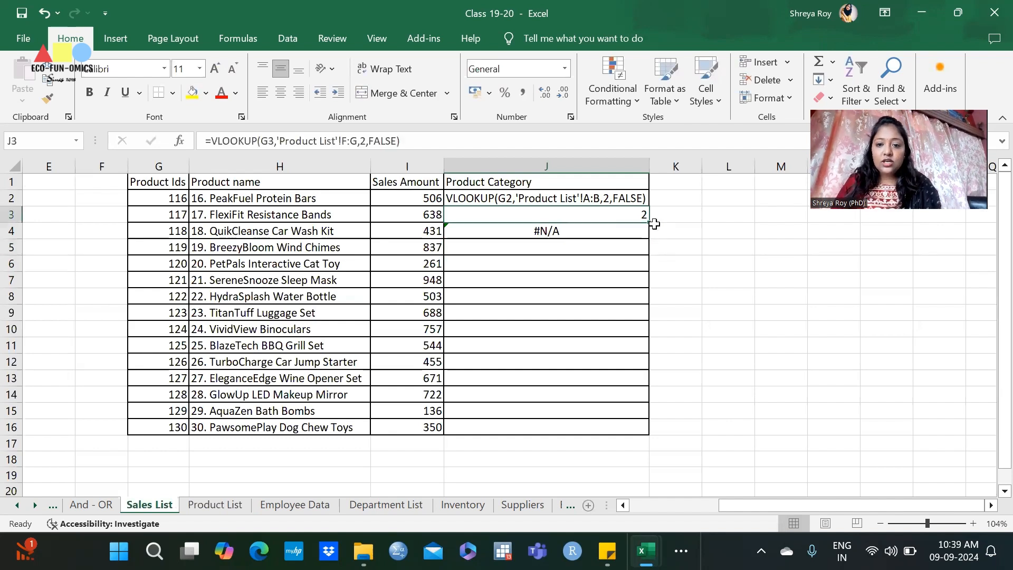
{"action": "left_click_drag", "start_coordinate": [650, 225], "coordinate": [651, 235]}
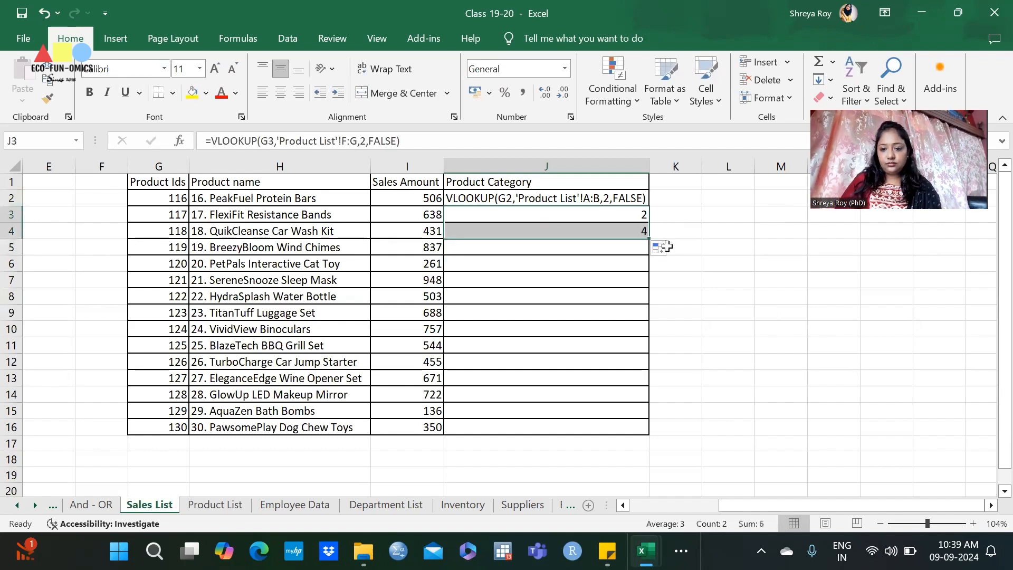
{"action": "double_click", "coordinate": [653, 240]}
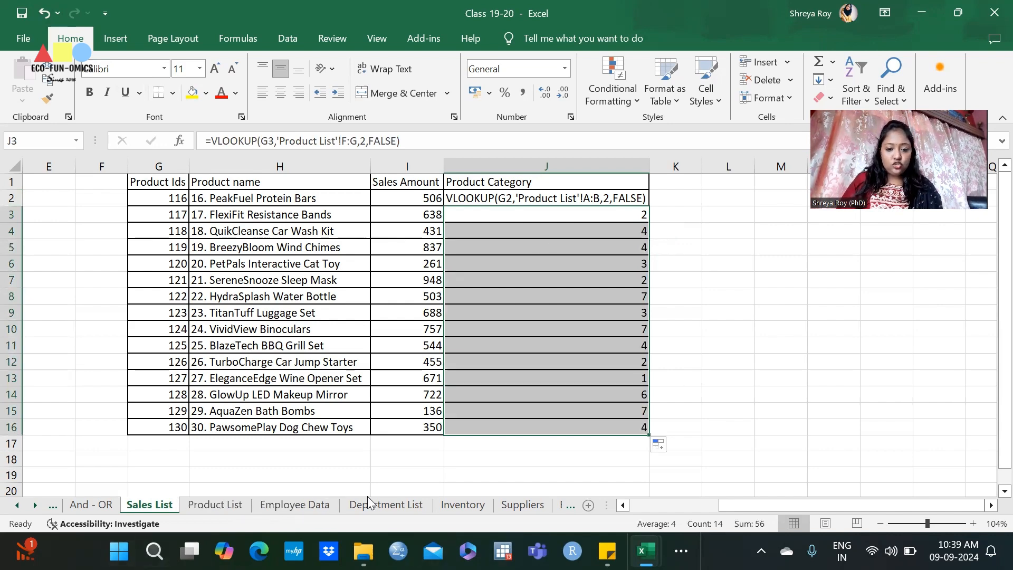
- Look over the Employee Data, Department List, Inventory and Suppliers sheets for the next lookup exercise
{"action": "left_click", "coordinate": [266, 512]}
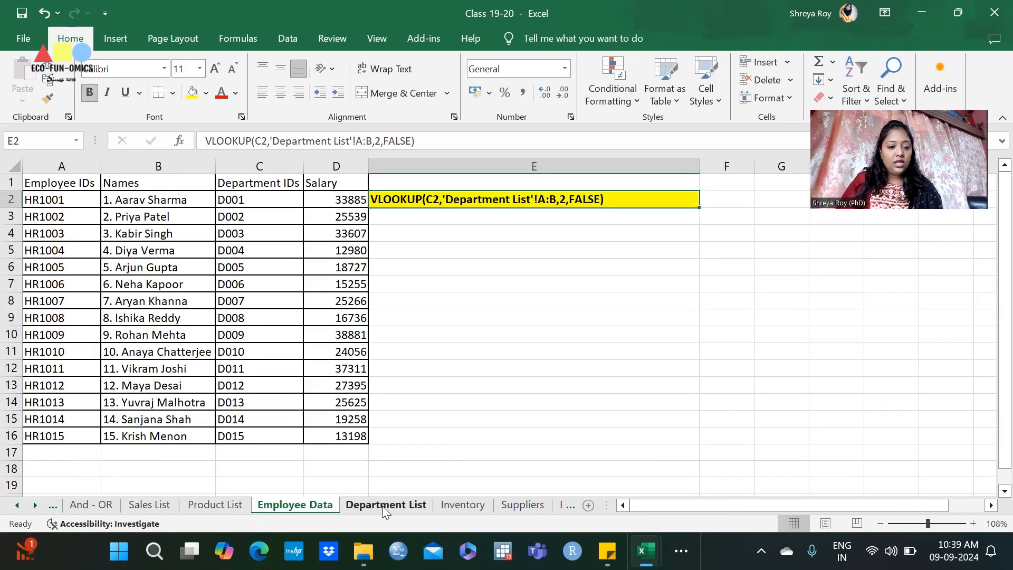
{"action": "left_click", "coordinate": [384, 511]}
{"action": "left_click", "coordinate": [315, 507]}
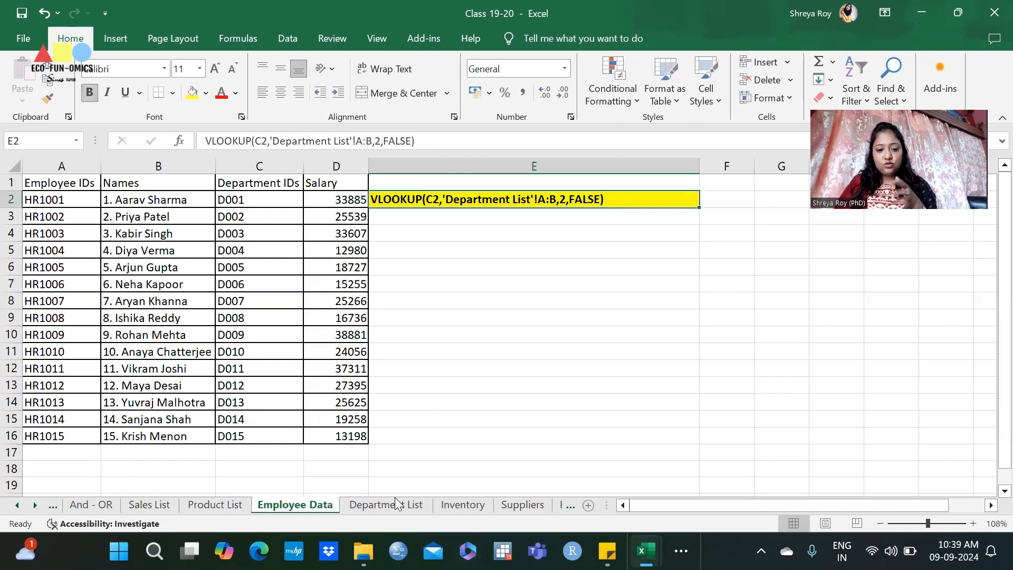
{"action": "left_click", "coordinate": [463, 505]}
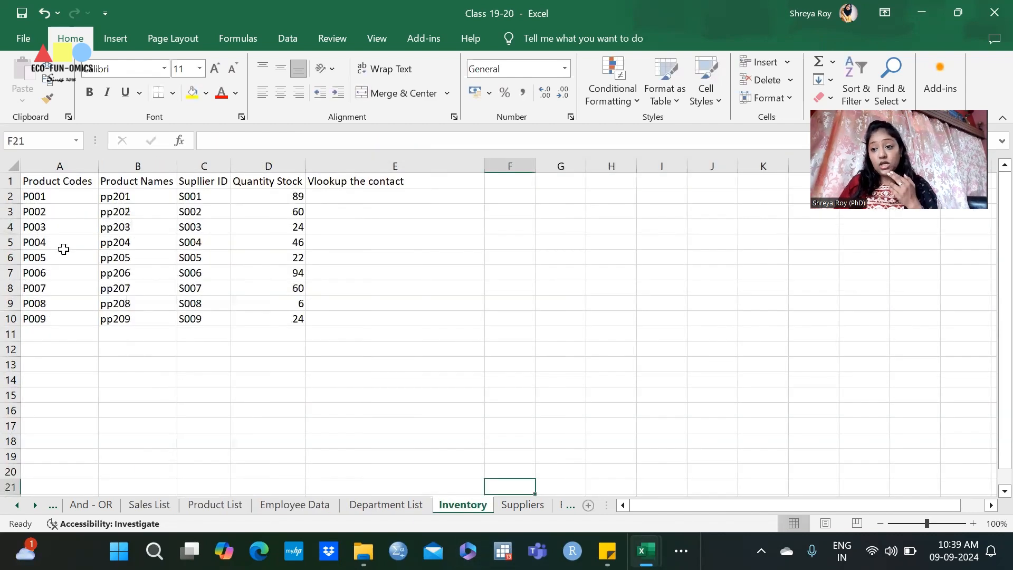
{"action": "left_click", "coordinate": [505, 506]}
{"action": "left_click", "coordinate": [185, 371]}
{"action": "left_click_drag", "start_coordinate": [47, 166], "coordinate": [252, 167]}
{"action": "left_click", "coordinate": [473, 508]}
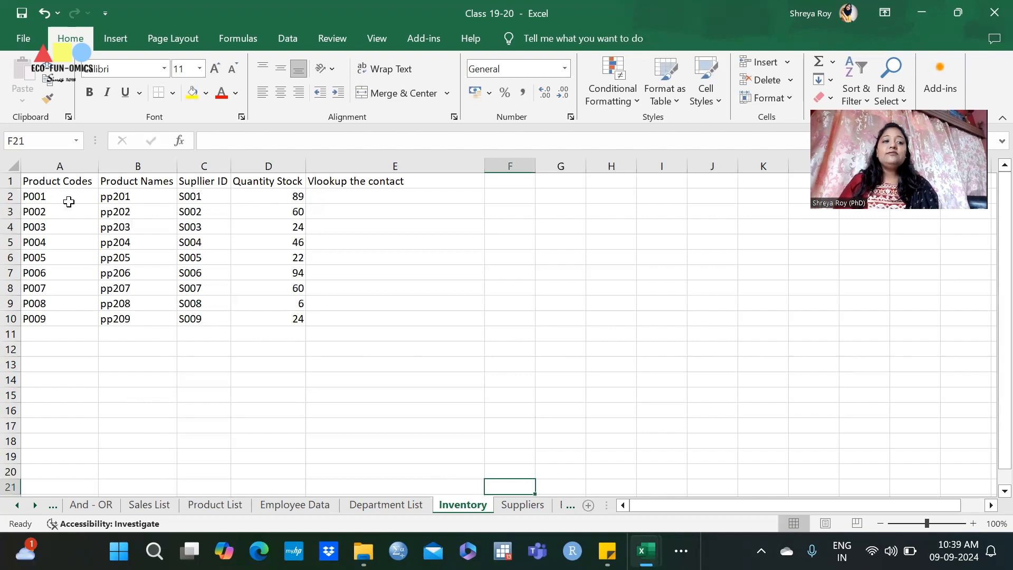
- Examine each Inventory column, from Product Codes to Quantity Stock, and the empty Vlookup the contact column
{"action": "left_click_drag", "start_coordinate": [69, 182], "coordinate": [61, 319]}
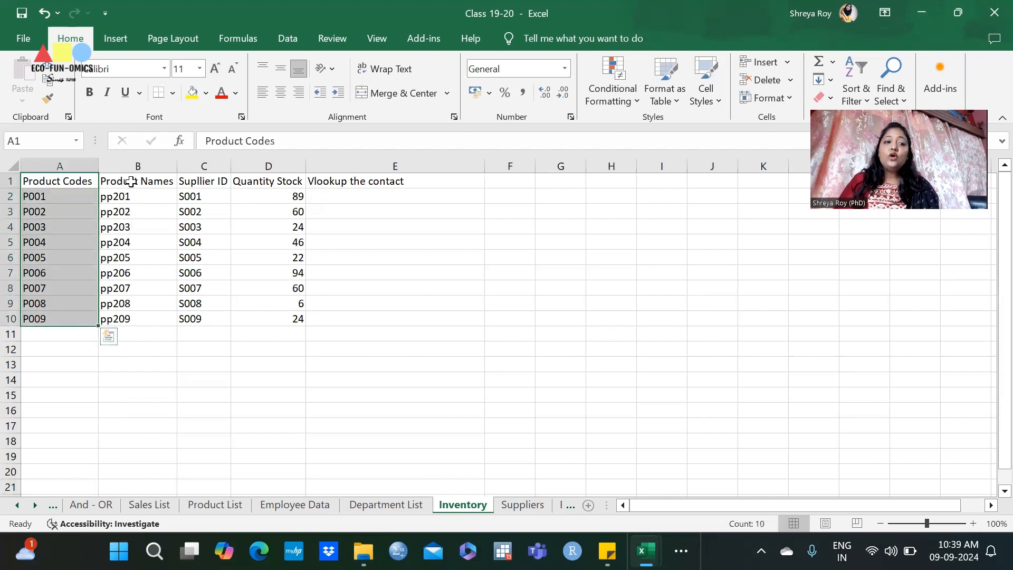
{"action": "left_click", "coordinate": [129, 182]}
{"action": "left_click_drag", "start_coordinate": [132, 215], "coordinate": [125, 321]}
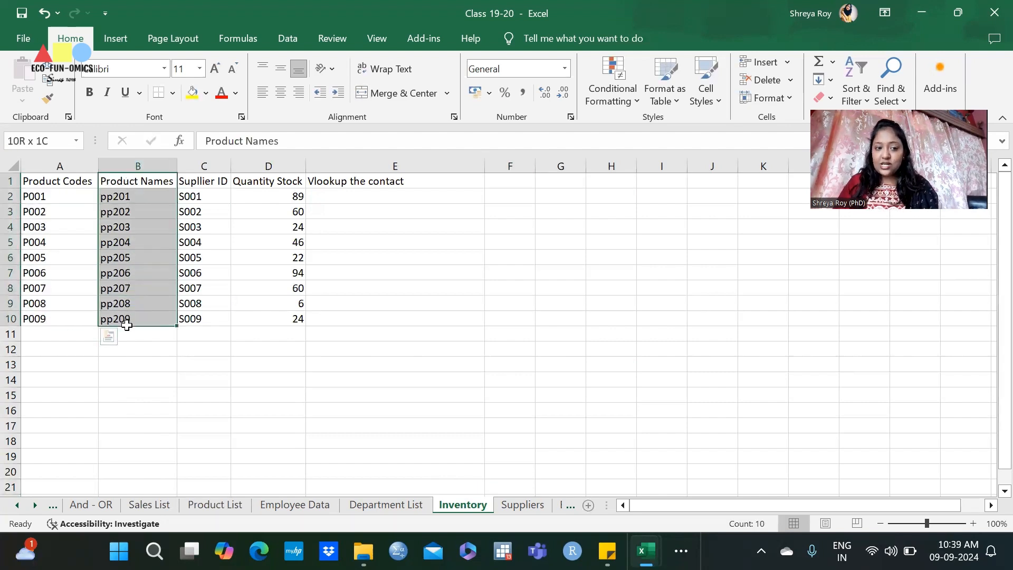
{"action": "left_click_drag", "start_coordinate": [209, 181], "coordinate": [201, 319]}
{"action": "left_click_drag", "start_coordinate": [265, 182], "coordinate": [267, 320]}
{"action": "left_click", "coordinate": [350, 285]}
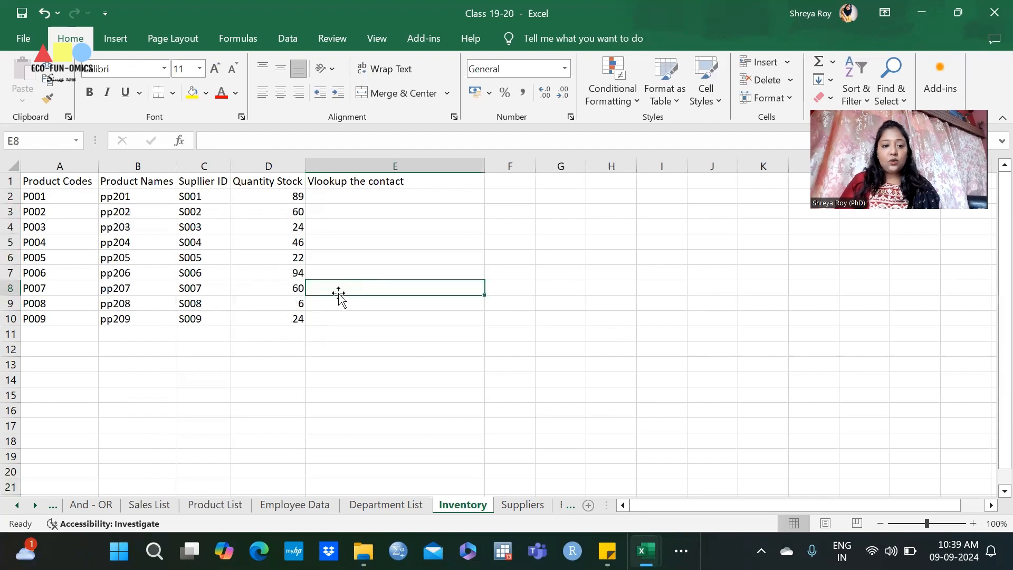
{"action": "left_click_drag", "start_coordinate": [391, 183], "coordinate": [412, 319]}
- Examine the Contact Info column on Suppliers and compare the supplier ID columns of Inventory and Suppliers
{"action": "left_click", "coordinate": [519, 504]}
{"action": "left_click", "coordinate": [305, 271]}
{"action": "left_click_drag", "start_coordinate": [246, 197], "coordinate": [267, 322]}
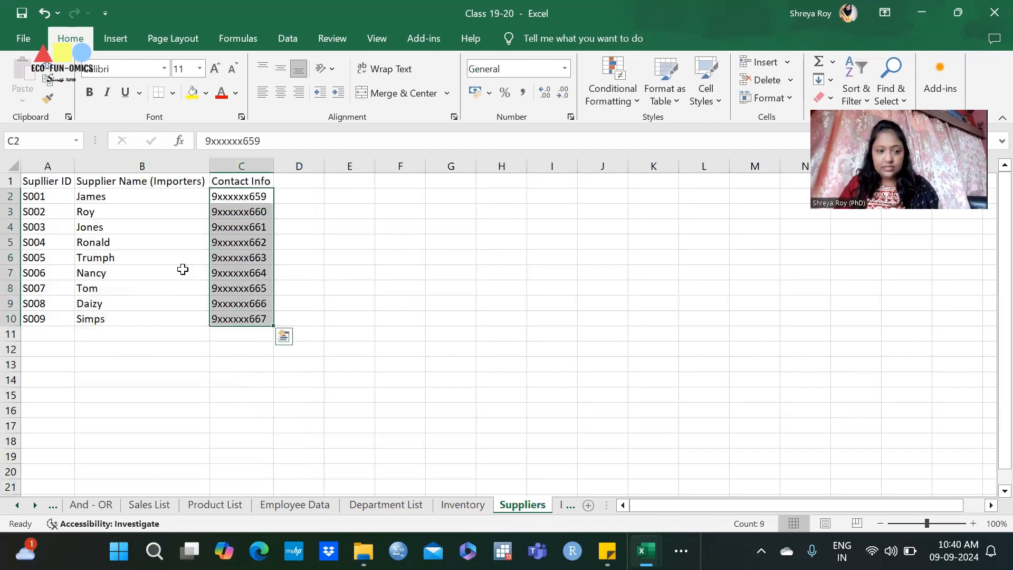
{"action": "left_click", "coordinate": [471, 504]}
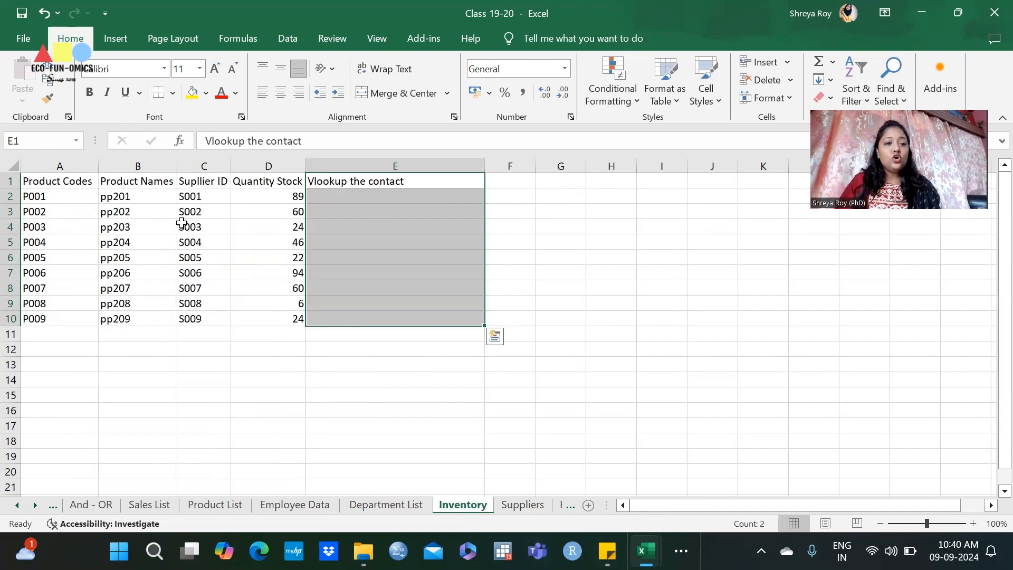
{"action": "left_click_drag", "start_coordinate": [214, 175], "coordinate": [222, 320]}
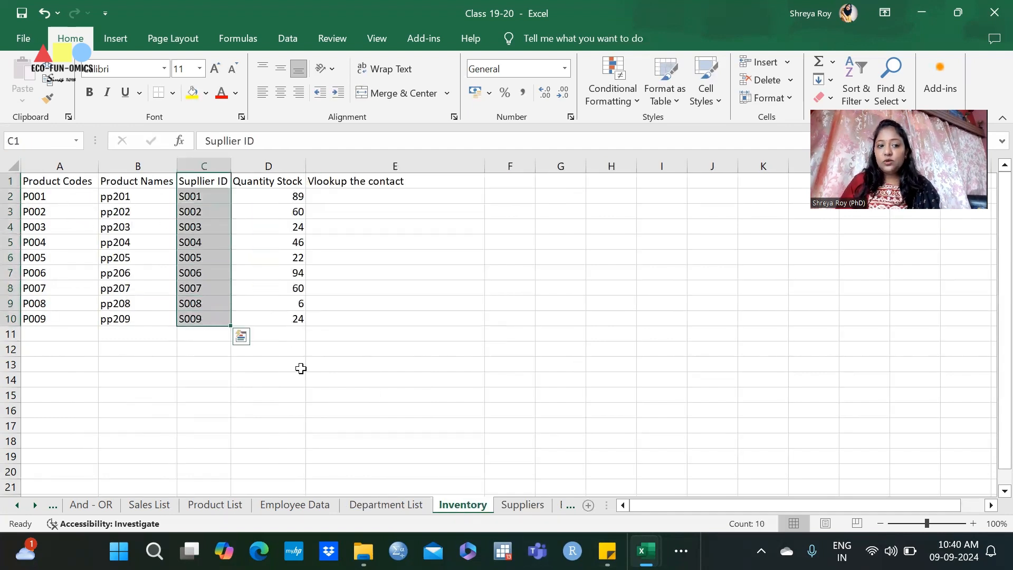
{"action": "left_click", "coordinate": [519, 505]}
{"action": "left_click_drag", "start_coordinate": [36, 181], "coordinate": [52, 320]}
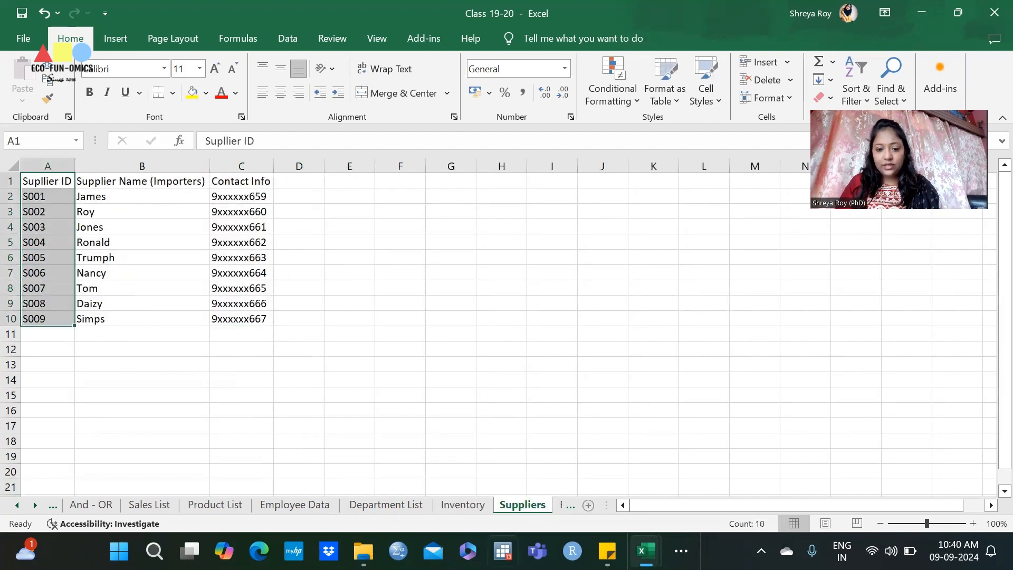
- Review the Contact Info column on Suppliers against the Supplier ID and Vlookup the contact columns on Inventory
{"action": "left_click", "coordinate": [461, 508]}
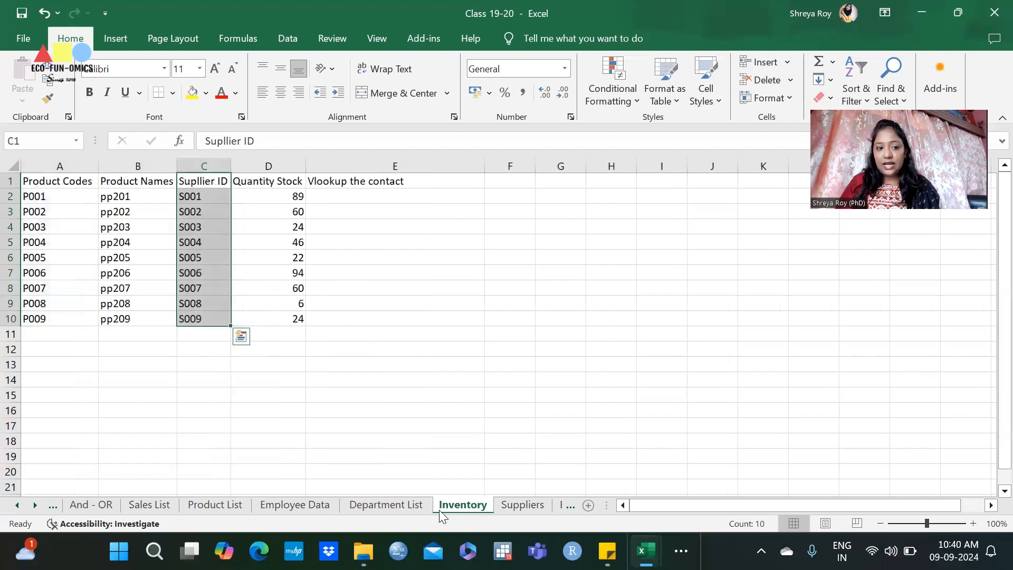
{"action": "left_click", "coordinate": [523, 506]}
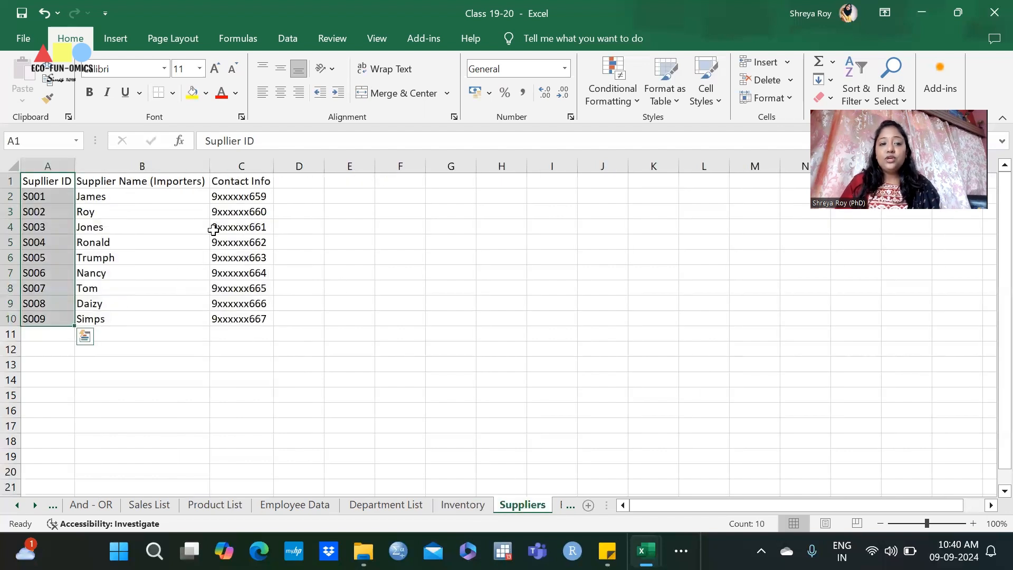
{"action": "left_click_drag", "start_coordinate": [231, 185], "coordinate": [239, 320]}
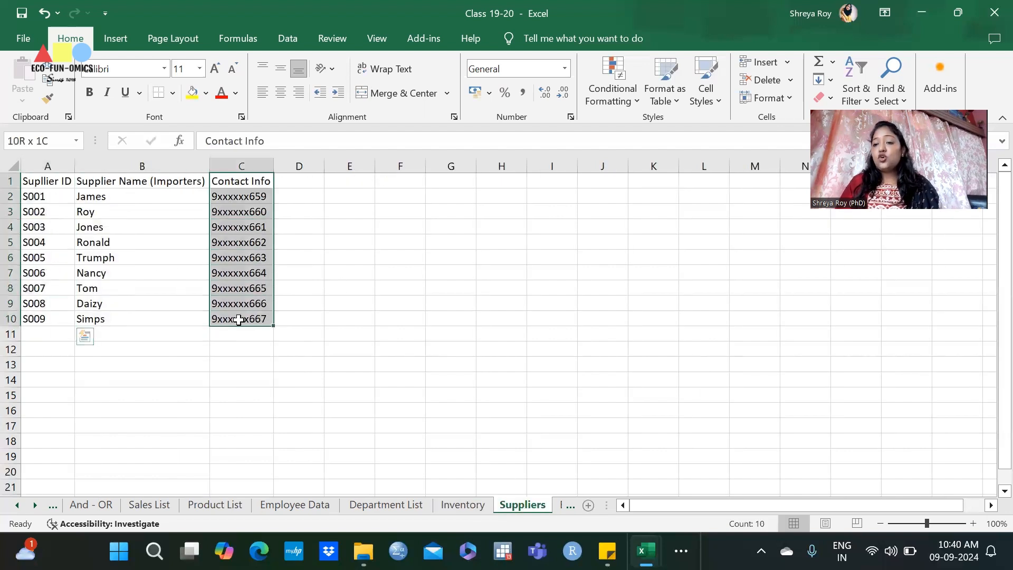
{"action": "left_click", "coordinate": [464, 504]}
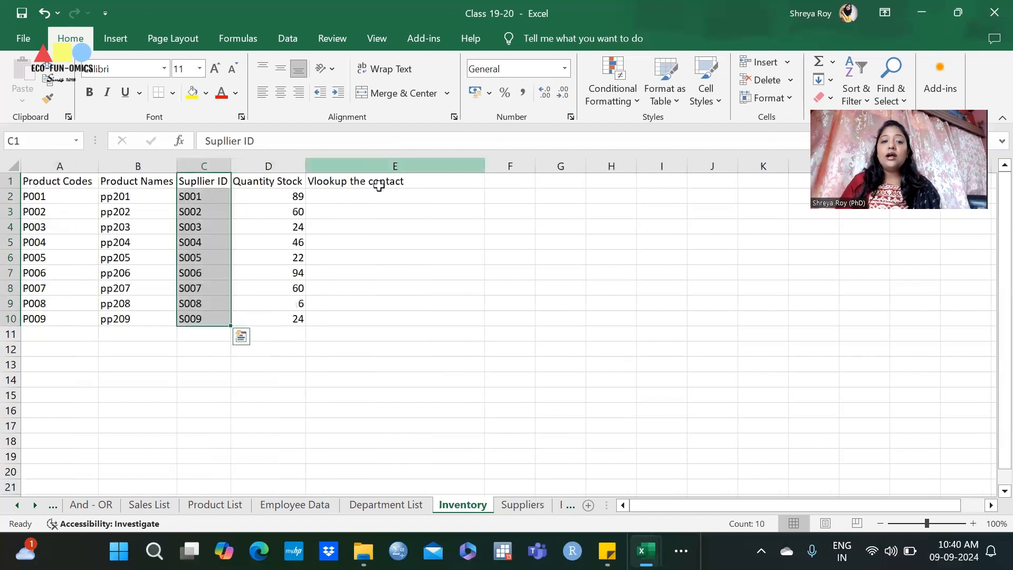
{"action": "left_click_drag", "start_coordinate": [380, 183], "coordinate": [398, 313]}
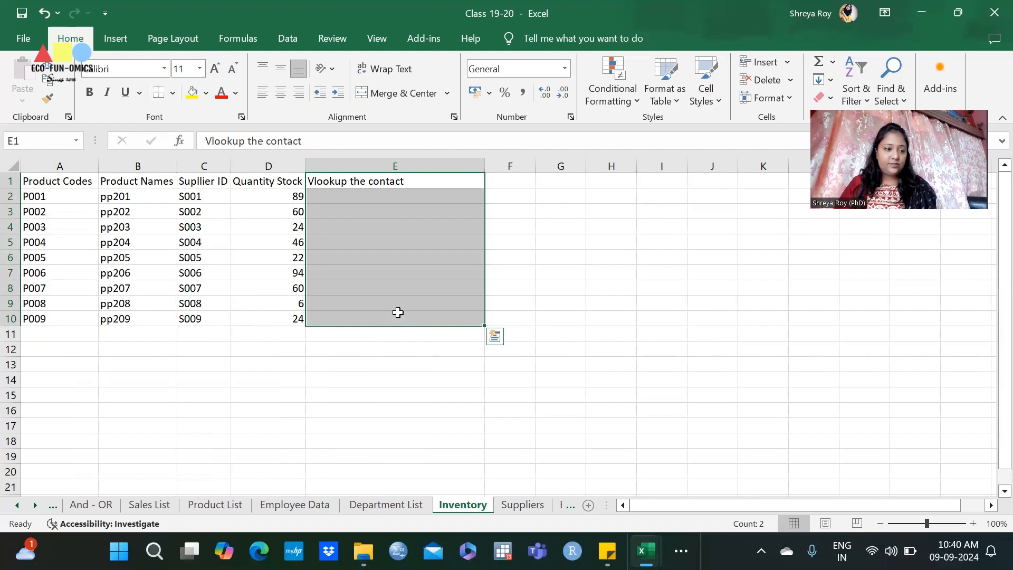
{"action": "left_click", "coordinate": [370, 182]}
- Set the font color of the reference formula text in Inventory cell E2 to black
{"action": "left_click", "coordinate": [363, 196]}
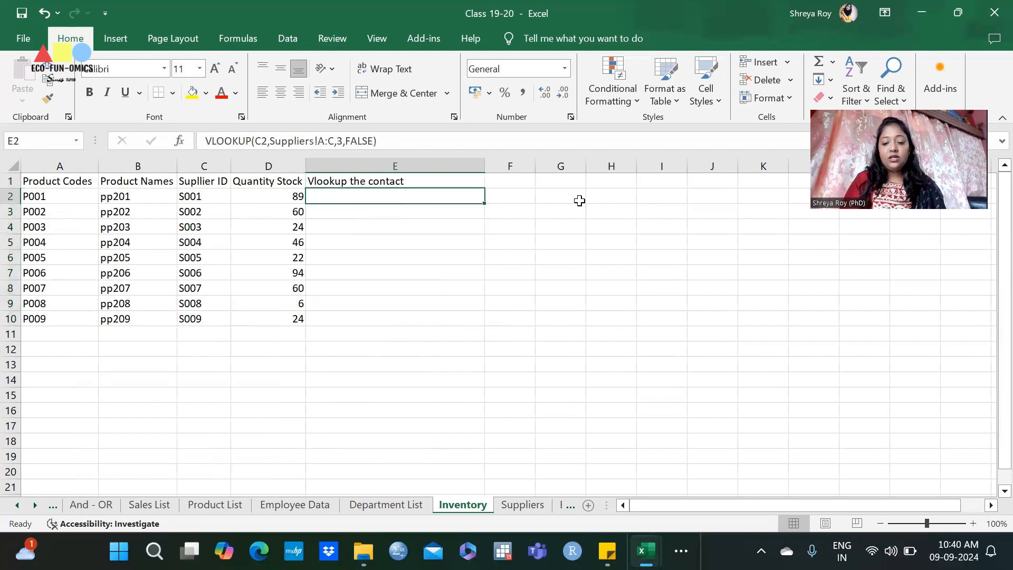
{"action": "type", "text": "="}
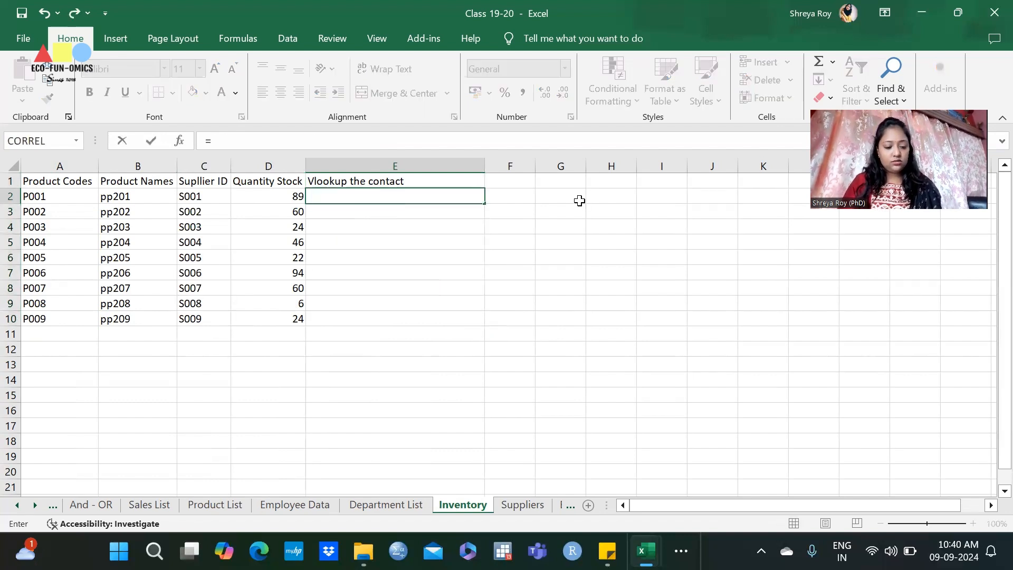
{"action": "key", "text": "ctrl+z"}
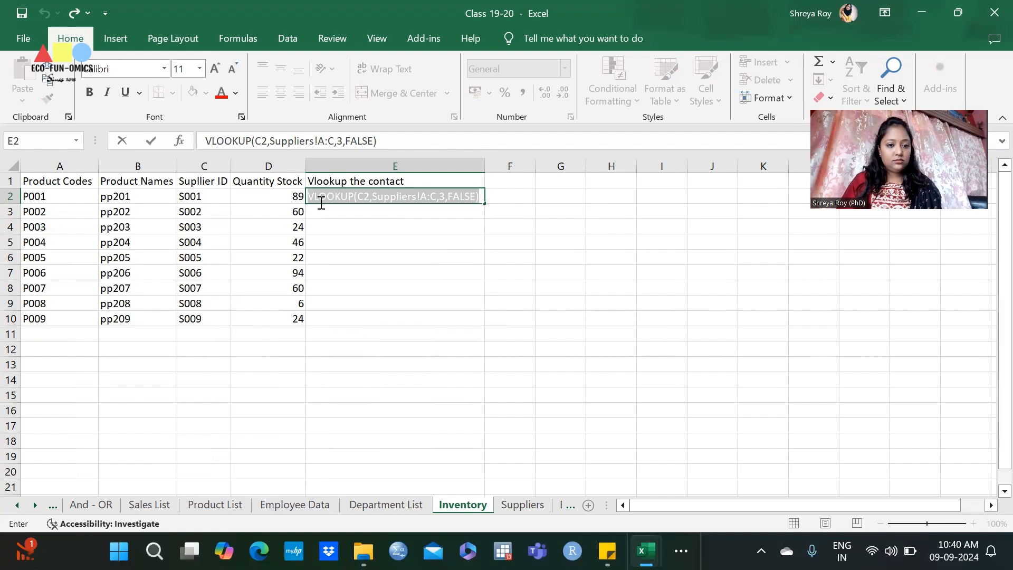
{"action": "left_click", "coordinate": [236, 93]}
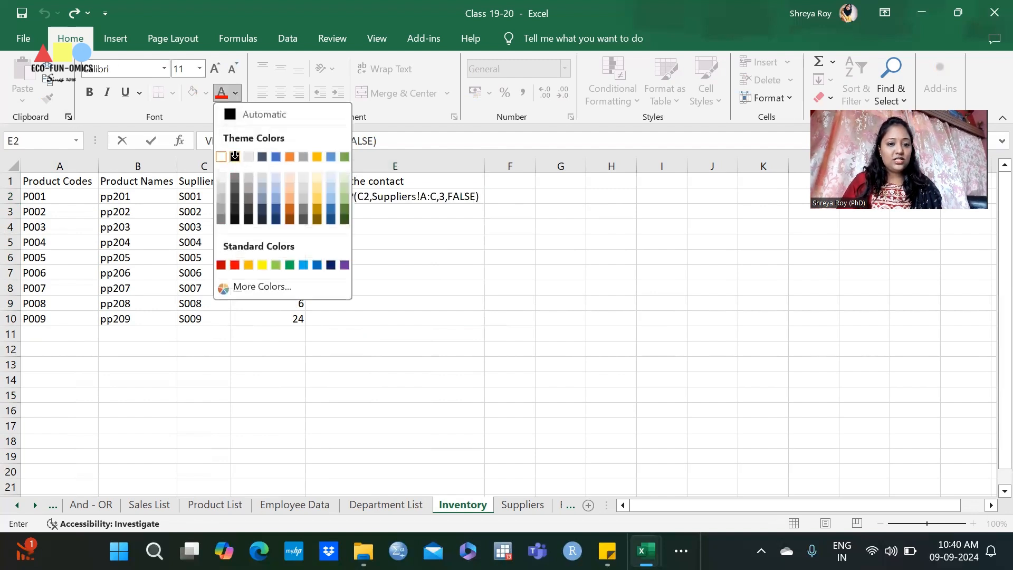
{"action": "left_click", "coordinate": [235, 157]}
{"action": "left_click", "coordinate": [448, 287]}
- Start a VLOOKUP formula in Inventory cell E3 with lookup value C3 and table array Suppliers!A:C
{"action": "left_click", "coordinate": [428, 209]}
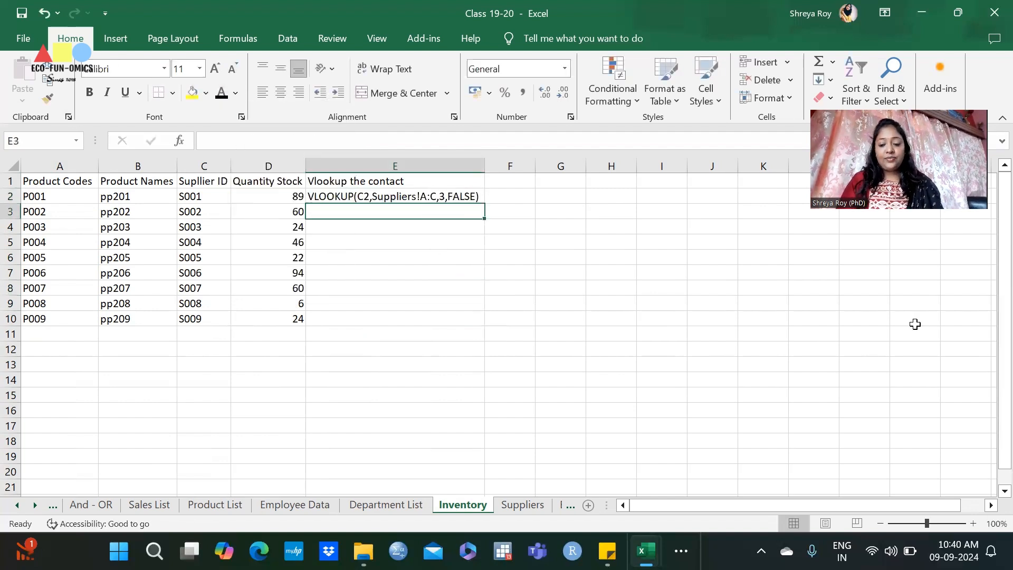
{"action": "type", "text": "=vl"}
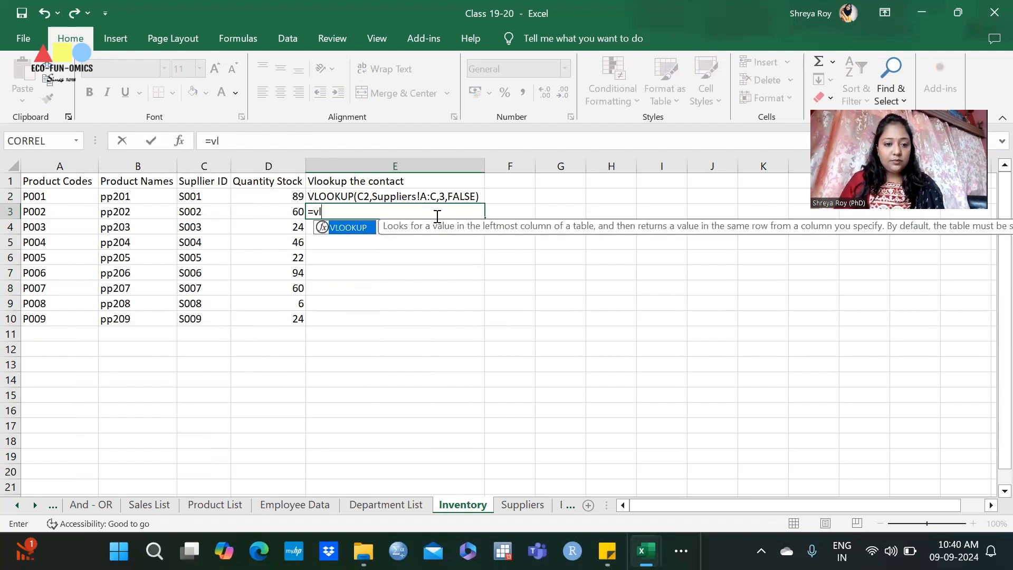
{"action": "double_click", "coordinate": [351, 227]}
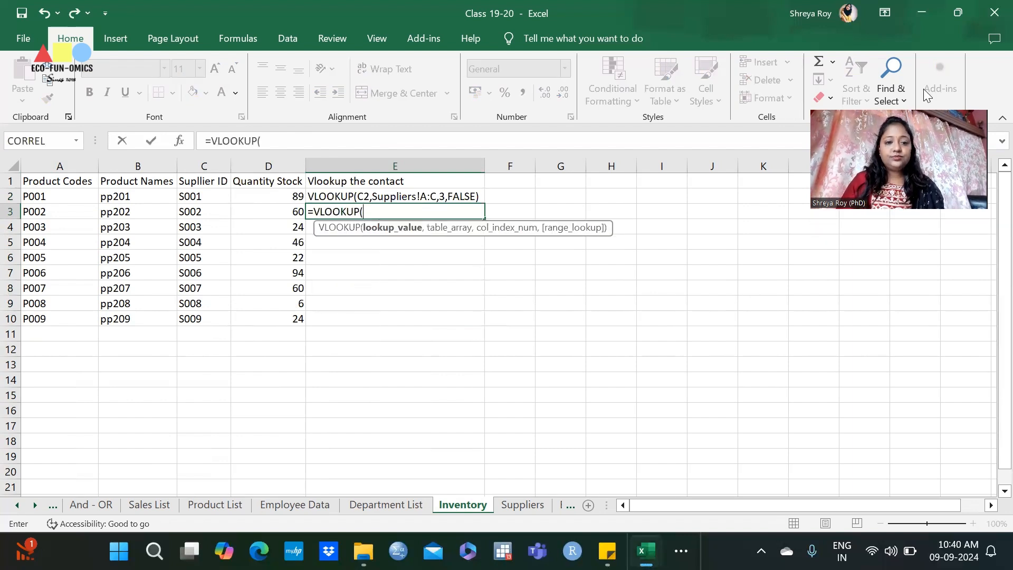
{"action": "left_click", "coordinate": [211, 213]}
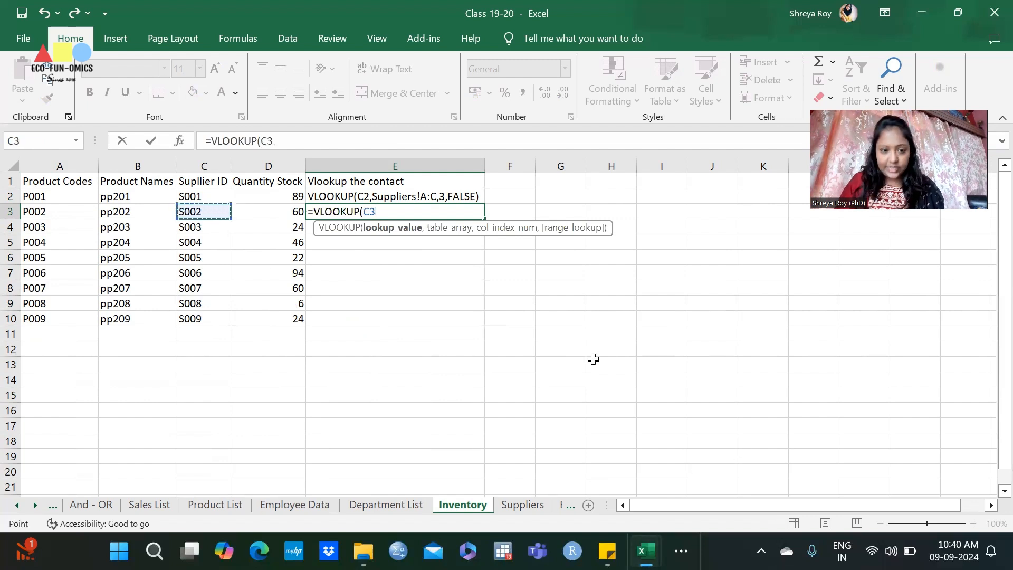
{"action": "type", "text": ","}
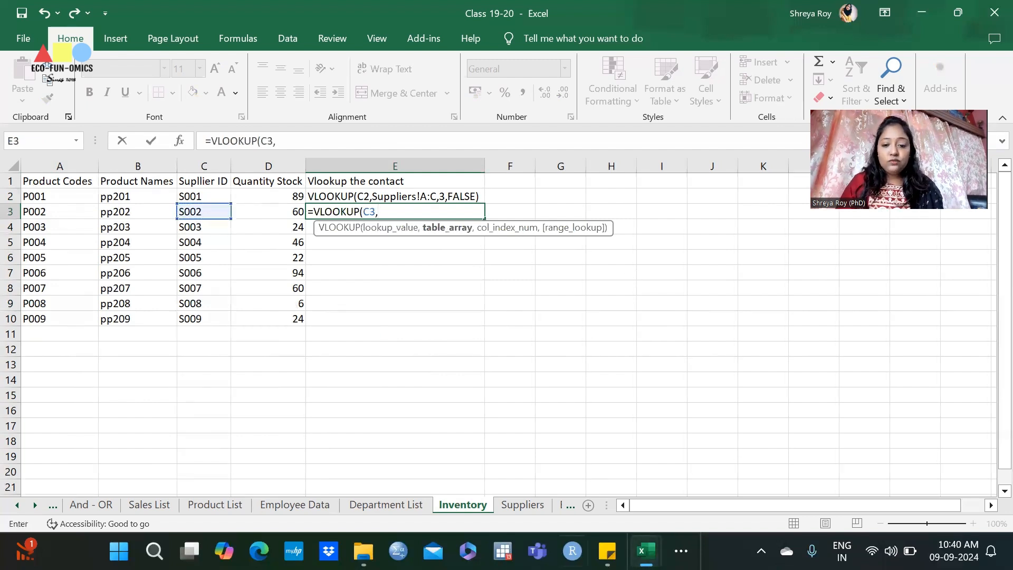
{"action": "left_click", "coordinate": [514, 507]}
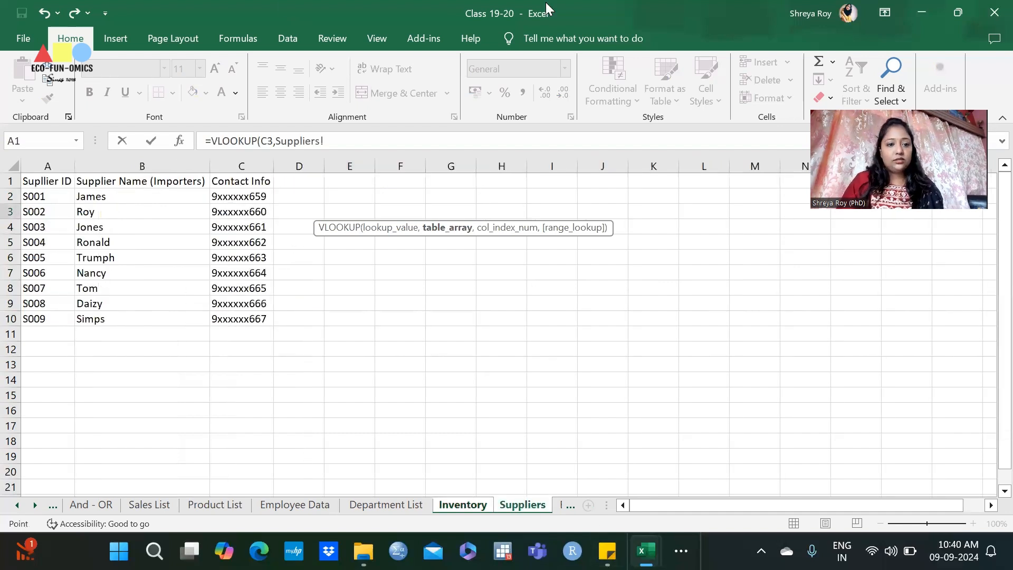
{"action": "left_click_drag", "start_coordinate": [65, 160], "coordinate": [239, 166]}
{"action": "type", "text": ","}
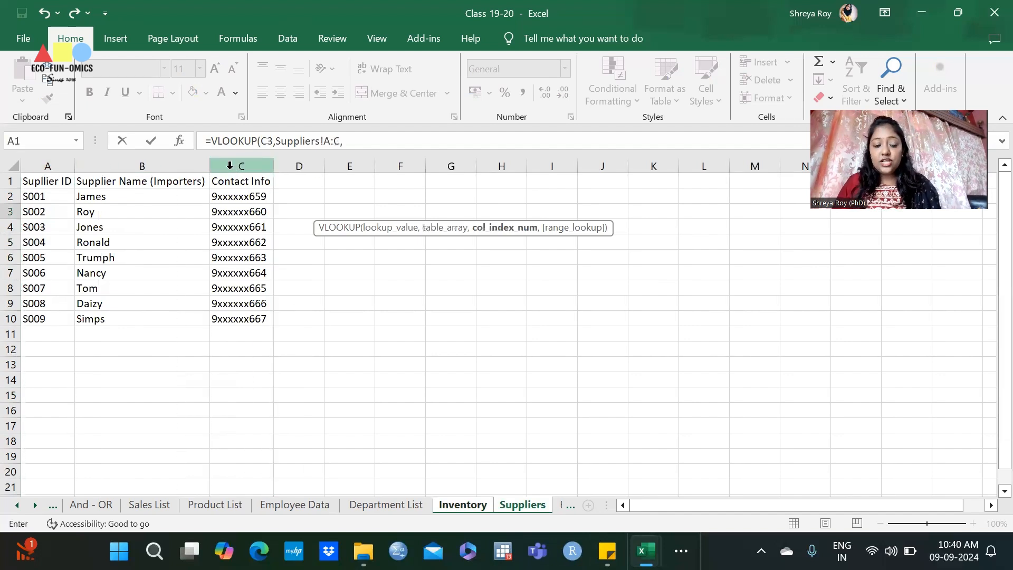
- Complete the E3 formula with column index 3 and exact match FALSE, and fill it down to E10
{"action": "type", "text": "3,"}
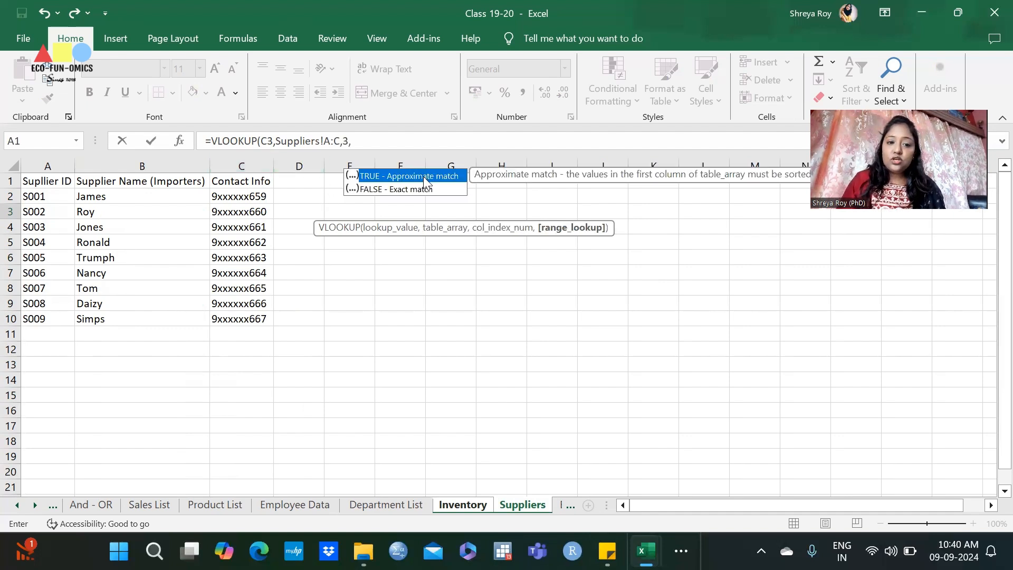
{"action": "double_click", "coordinate": [380, 189]}
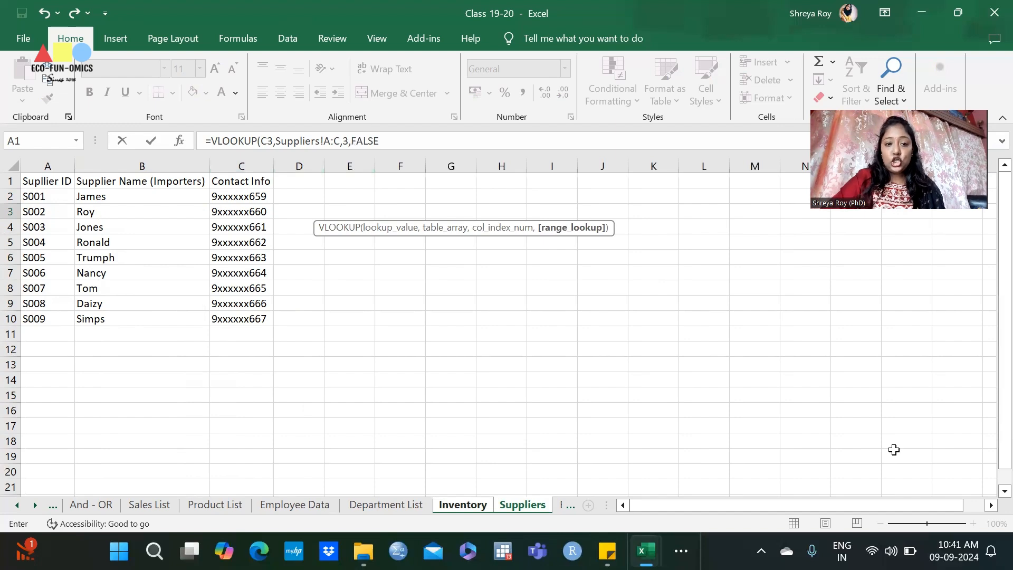
{"action": "type", "text": ")"}
{"action": "key", "text": "Return"}
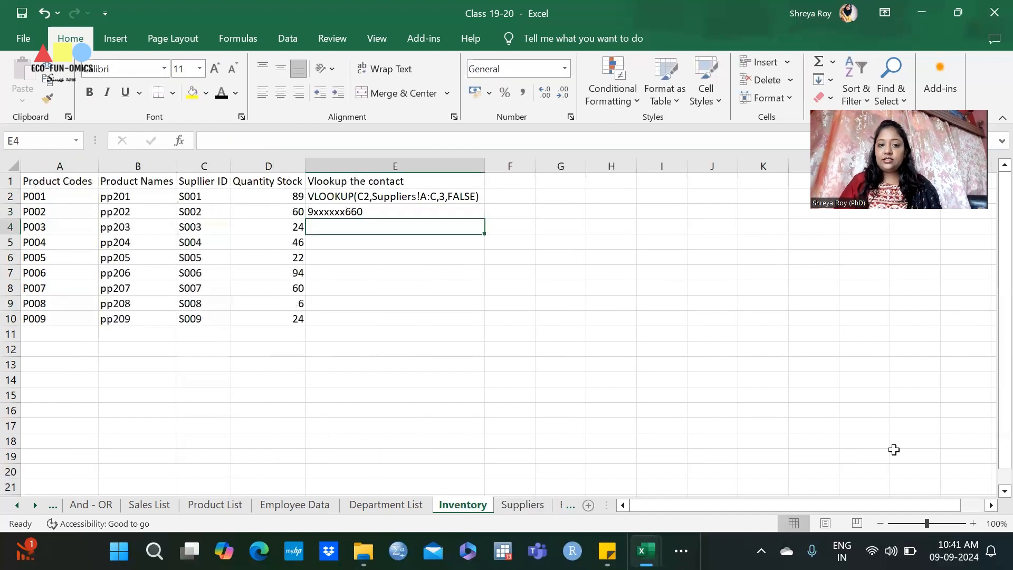
{"action": "left_click", "coordinate": [385, 210]}
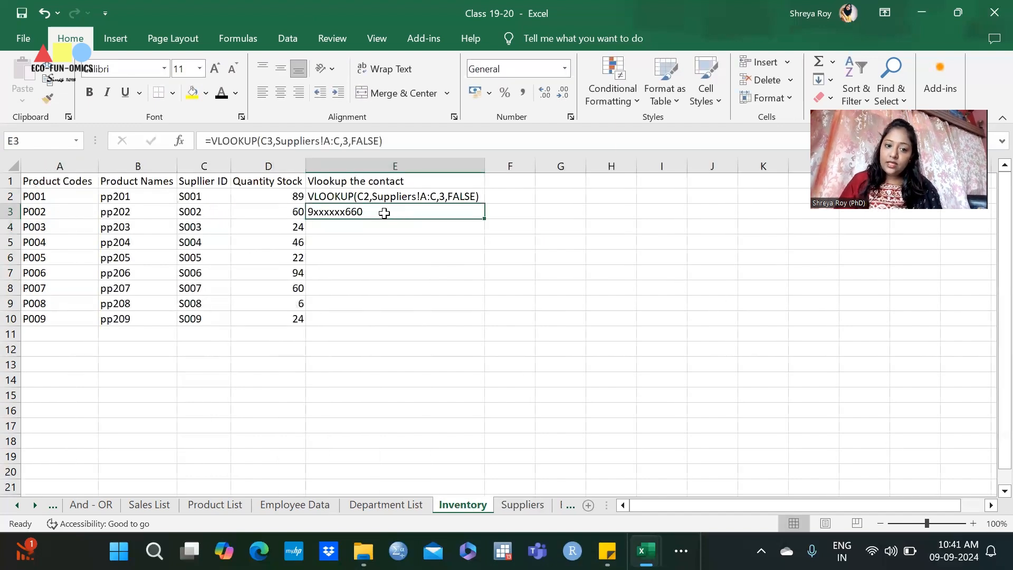
{"action": "double_click", "coordinate": [484, 219]}
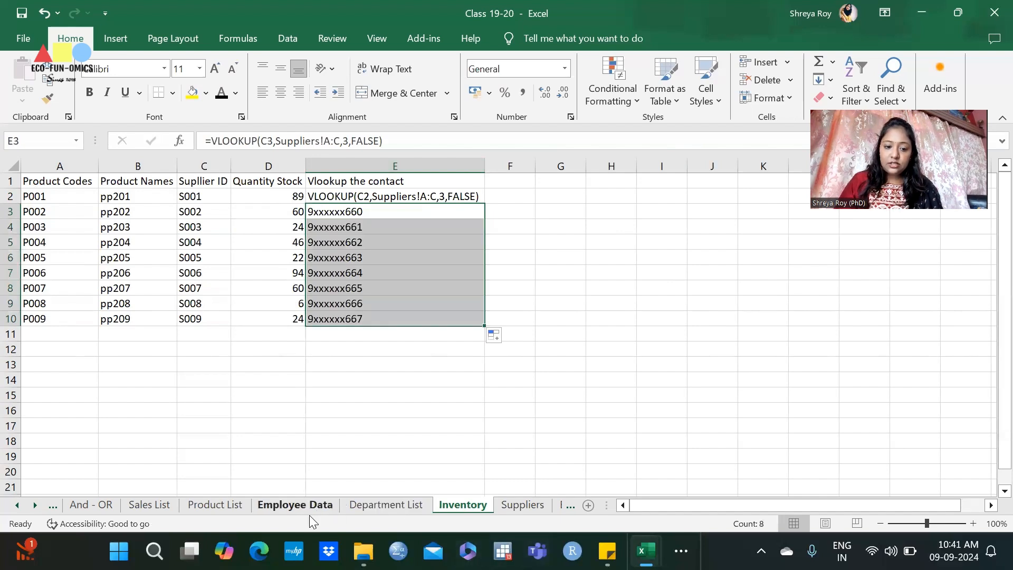
- Examine the employee table on Employee Data and the table of department IDs and names on Department List
{"action": "left_click", "coordinate": [295, 505]}
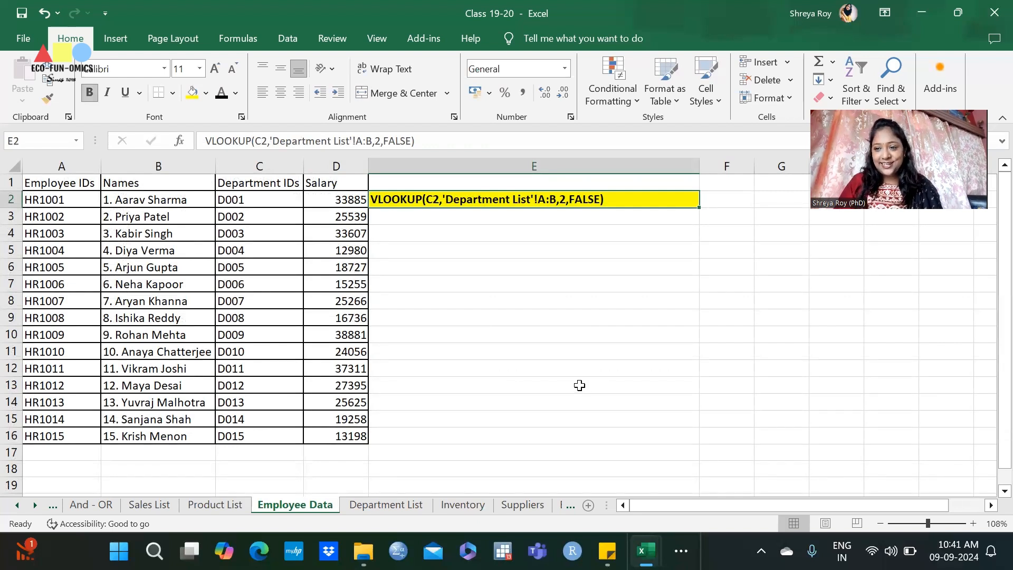
{"action": "left_click", "coordinate": [482, 221]}
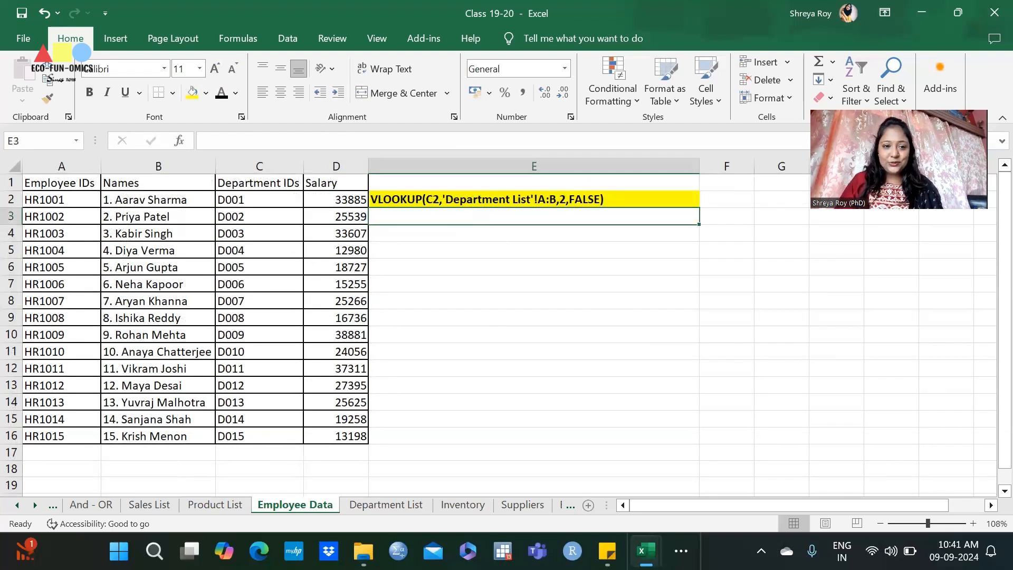
{"action": "left_click_drag", "start_coordinate": [53, 180], "coordinate": [361, 457]}
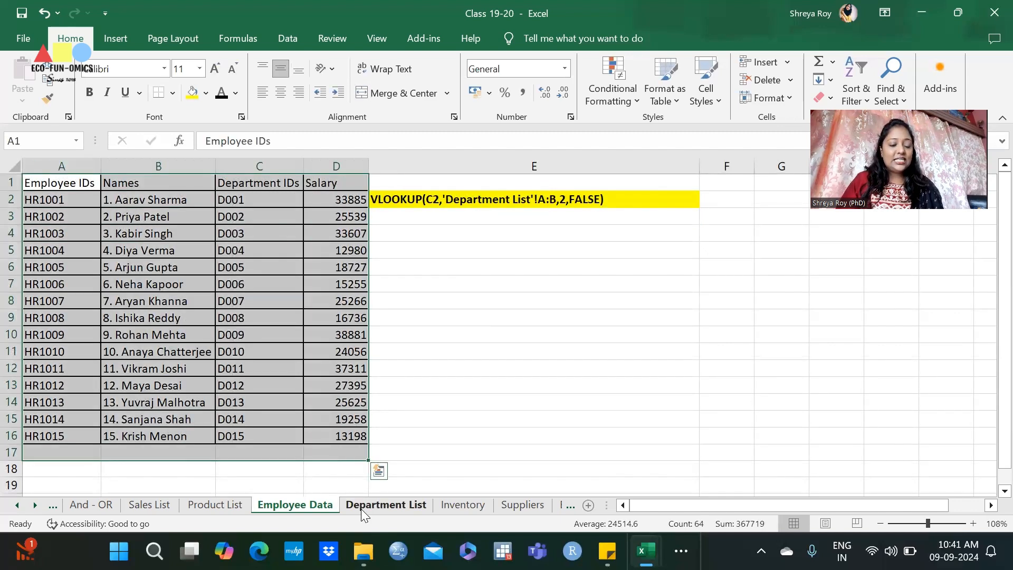
{"action": "left_click", "coordinate": [361, 507]}
{"action": "left_click_drag", "start_coordinate": [87, 181], "coordinate": [147, 418]}
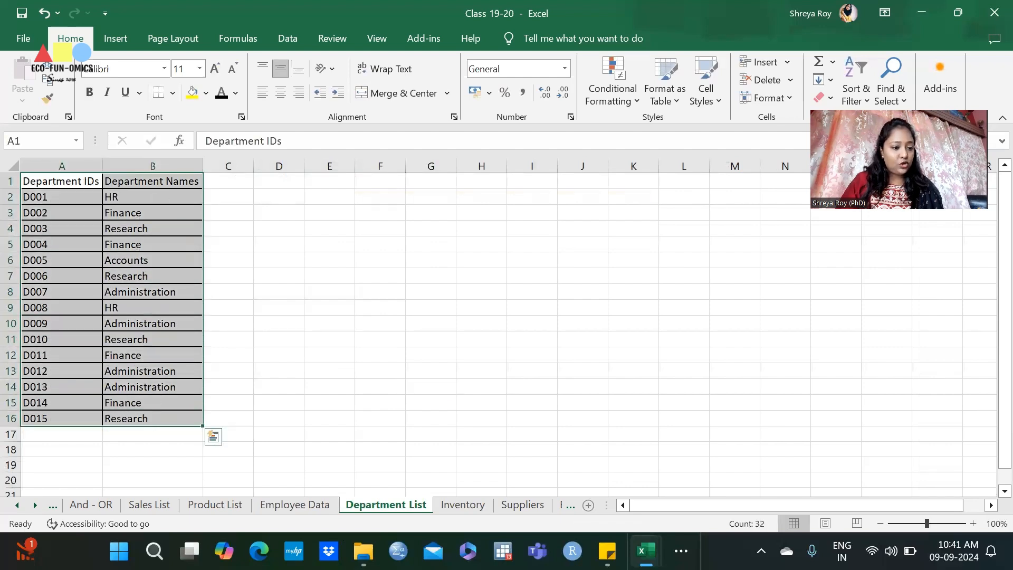
- Compare the Employee IDs and Department IDs columns of Employee Data with Department List to identify the shared lookup key
{"action": "left_click", "coordinate": [297, 508]}
{"action": "left_click", "coordinate": [114, 381]}
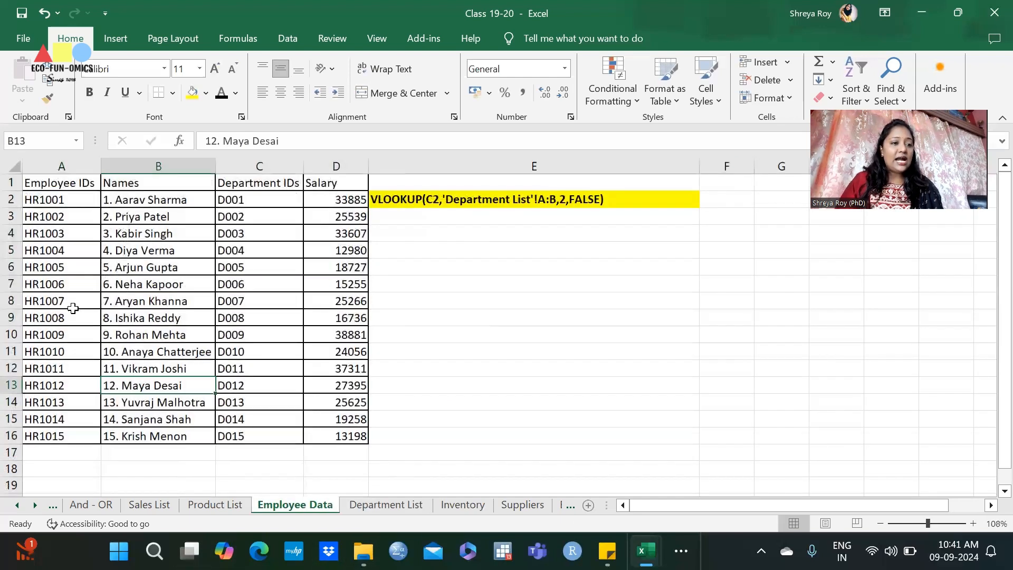
{"action": "left_click", "coordinate": [77, 188]}
{"action": "left_click_drag", "start_coordinate": [78, 188], "coordinate": [53, 438]}
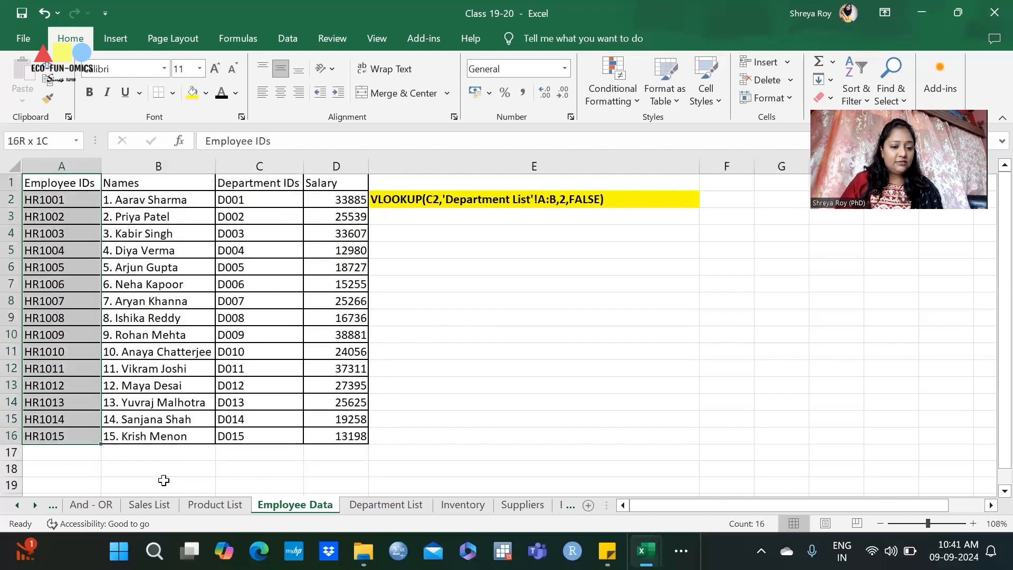
{"action": "left_click", "coordinate": [412, 507]}
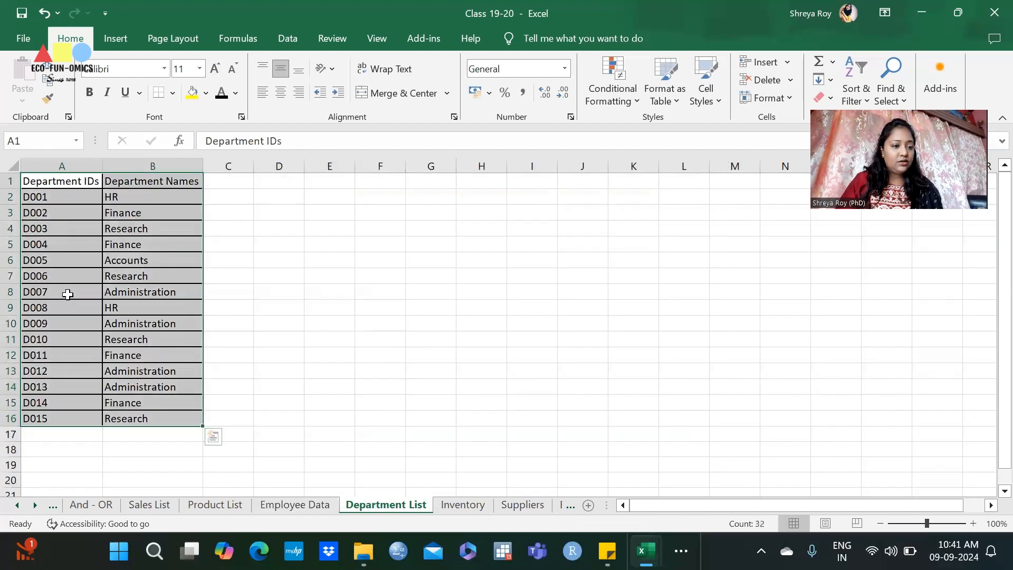
{"action": "left_click", "coordinate": [59, 177]}
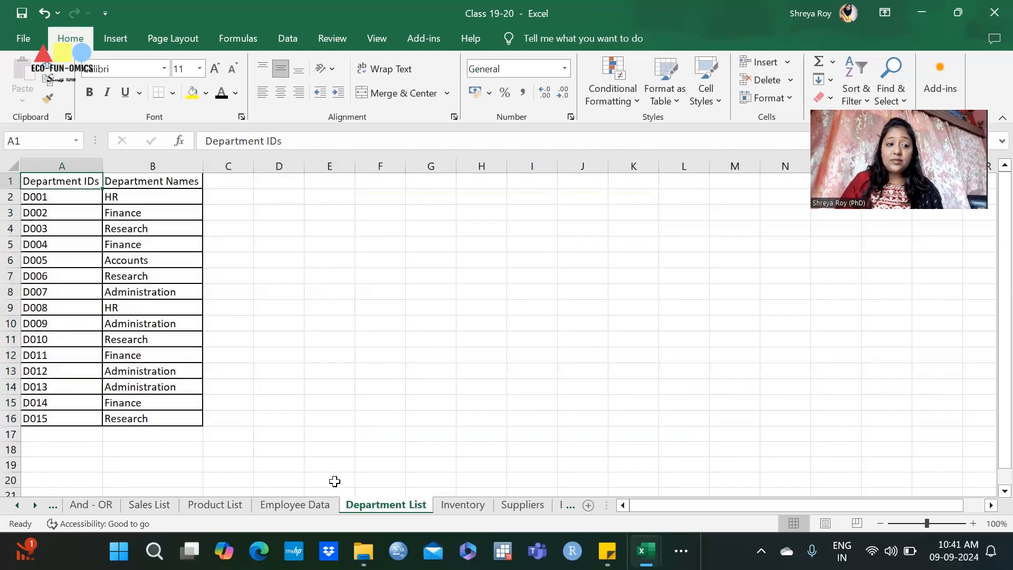
{"action": "left_click", "coordinate": [294, 505]}
{"action": "left_click", "coordinate": [262, 182]}
{"action": "left_click_drag", "start_coordinate": [263, 220], "coordinate": [274, 438]}
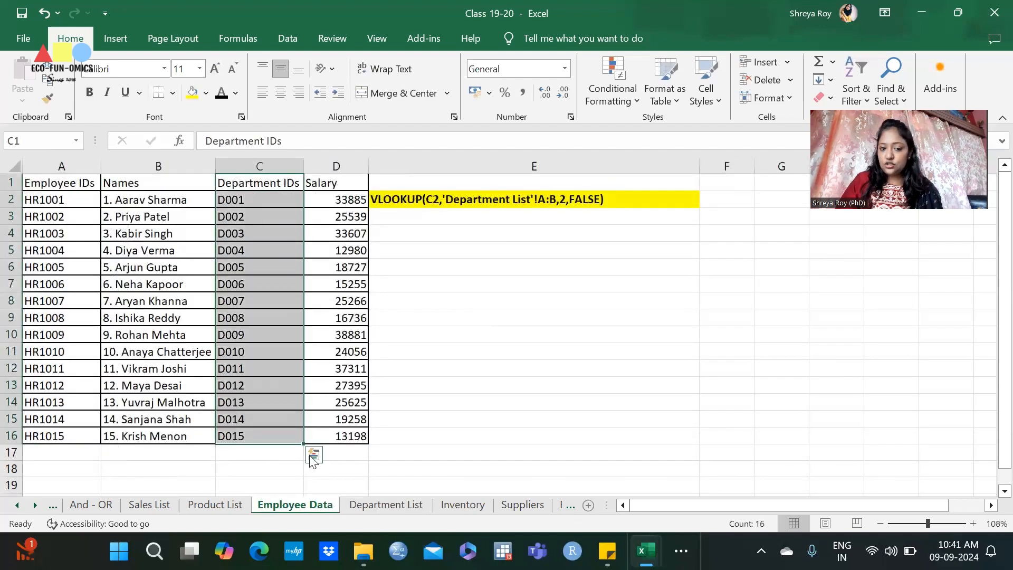
- Start a VLOOKUP formula in Employee Data cell E3 with lookup value C3 and table array 'Department List'!A:B
{"action": "left_click", "coordinate": [392, 219]}
{"action": "type", "text": "="}
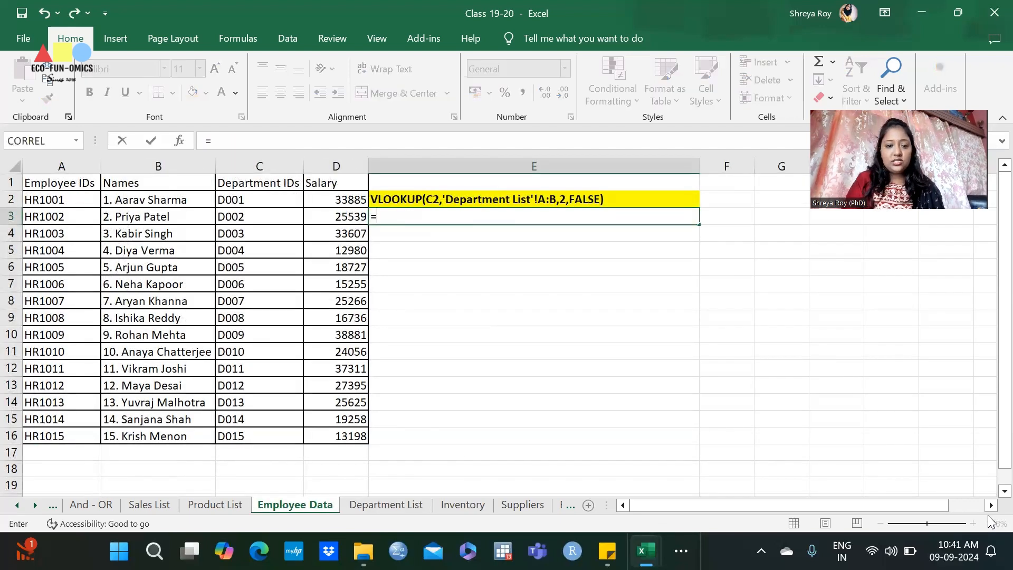
{"action": "type", "text": "vl"}
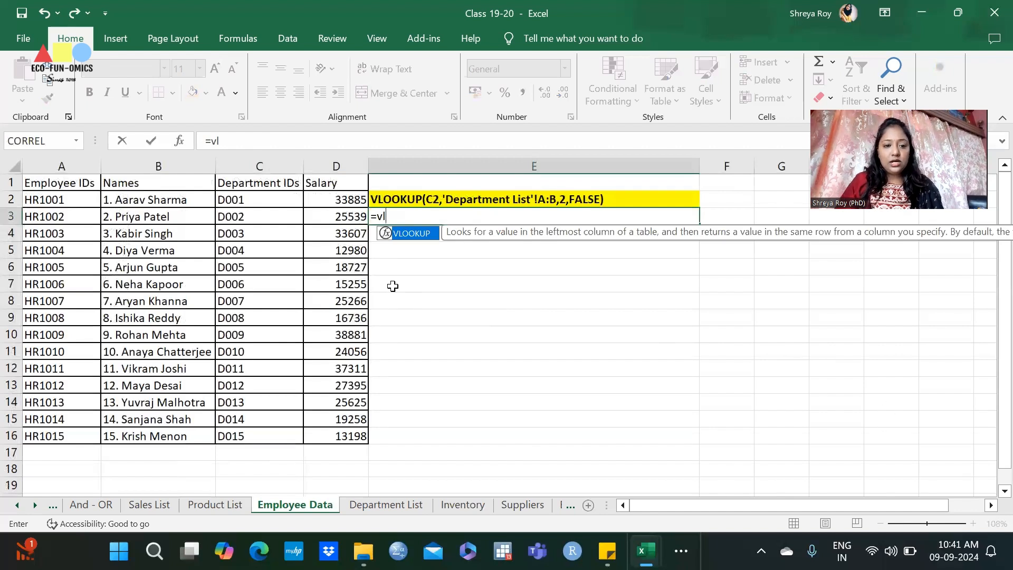
{"action": "double_click", "coordinate": [404, 233]}
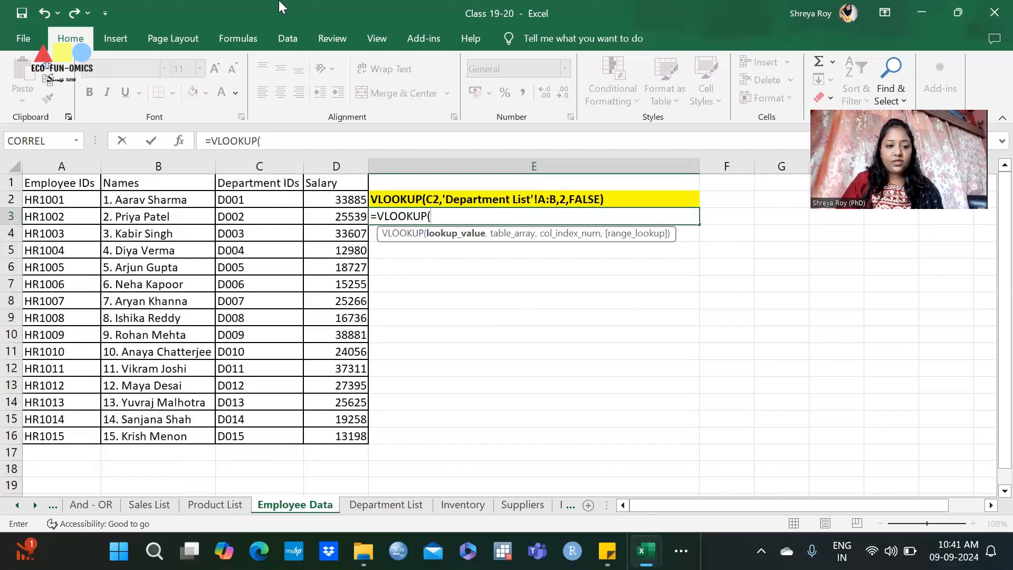
{"action": "left_click", "coordinate": [261, 217]}
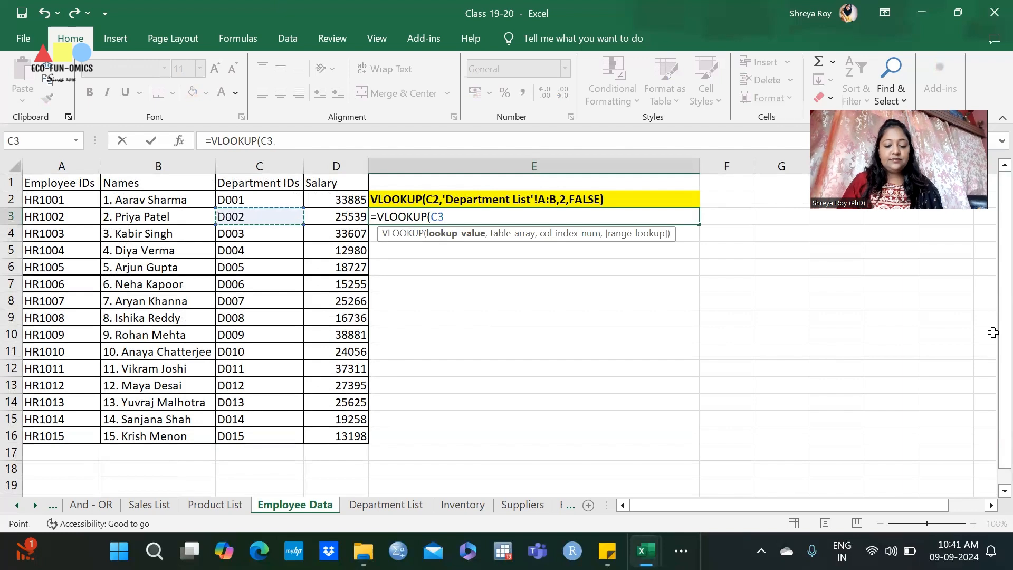
{"action": "type", "text": ",'Department List'!"}
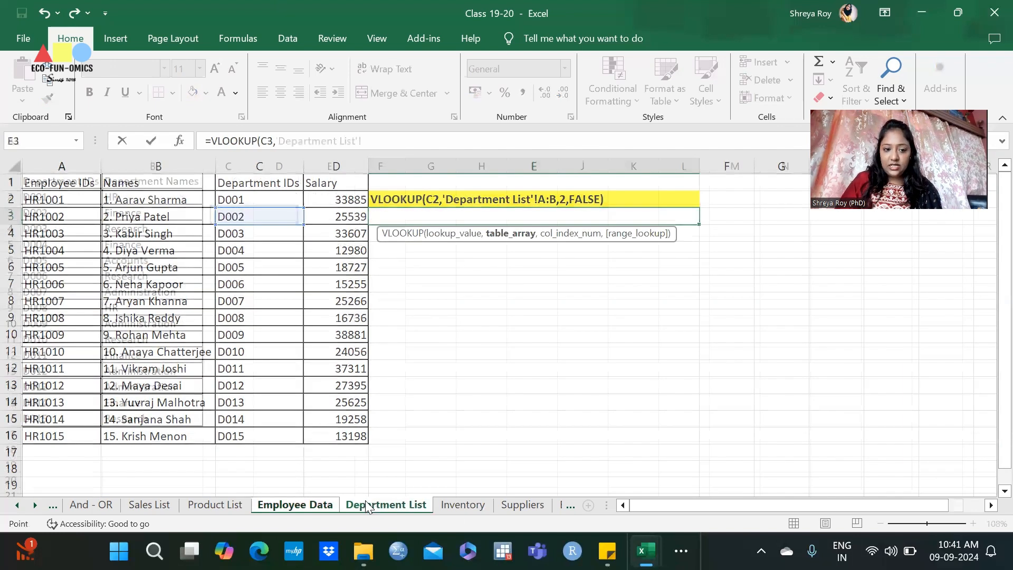
{"action": "left_click", "coordinate": [367, 503]}
{"action": "left_click_drag", "start_coordinate": [40, 158], "coordinate": [166, 165]}
{"action": "type", "text": ","}
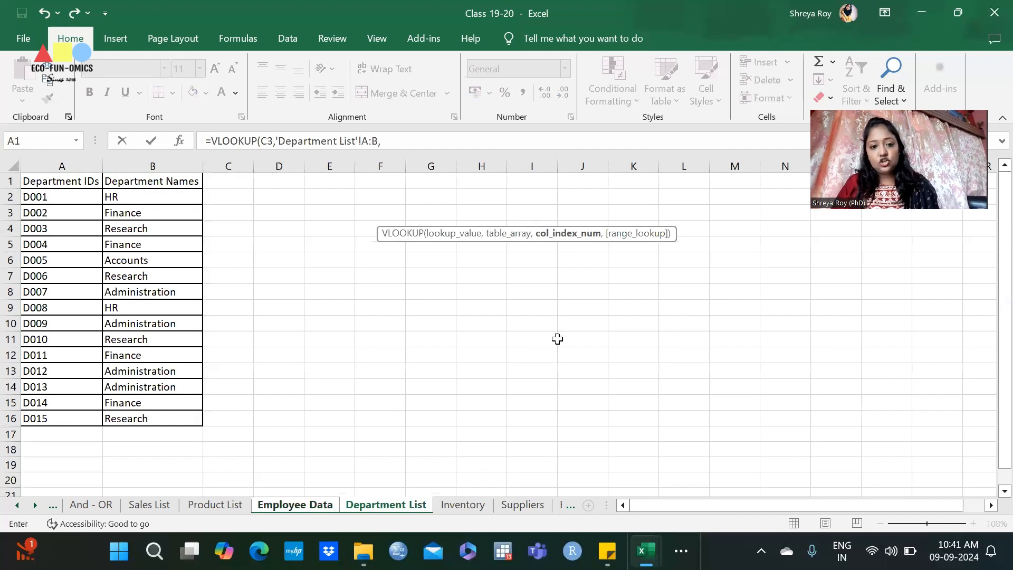
- Complete the E3 formula with column index 2 and exact match FALSE, and fill it down to E16
{"action": "type", "text": "2"}
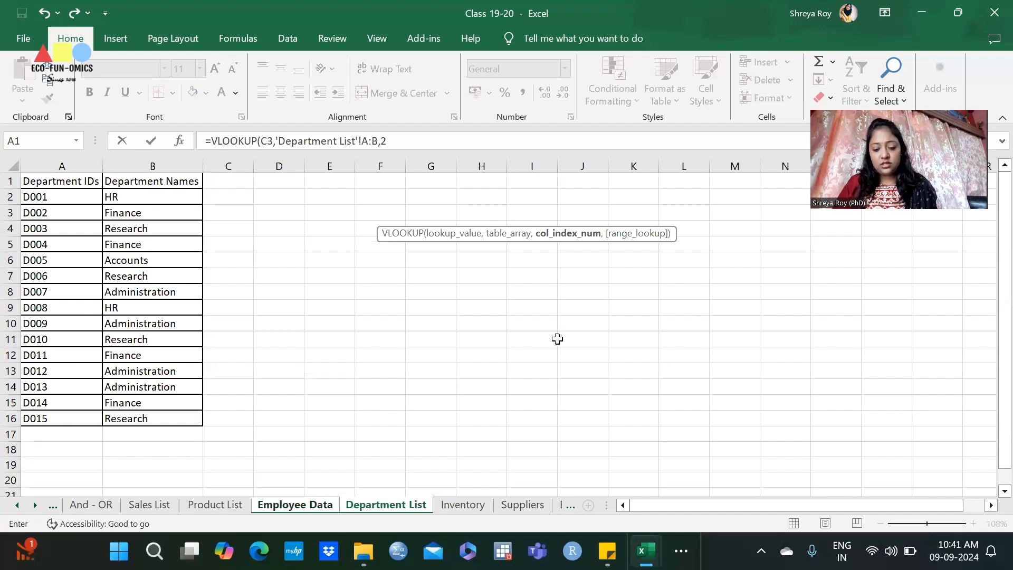
{"action": "type", "text": ","}
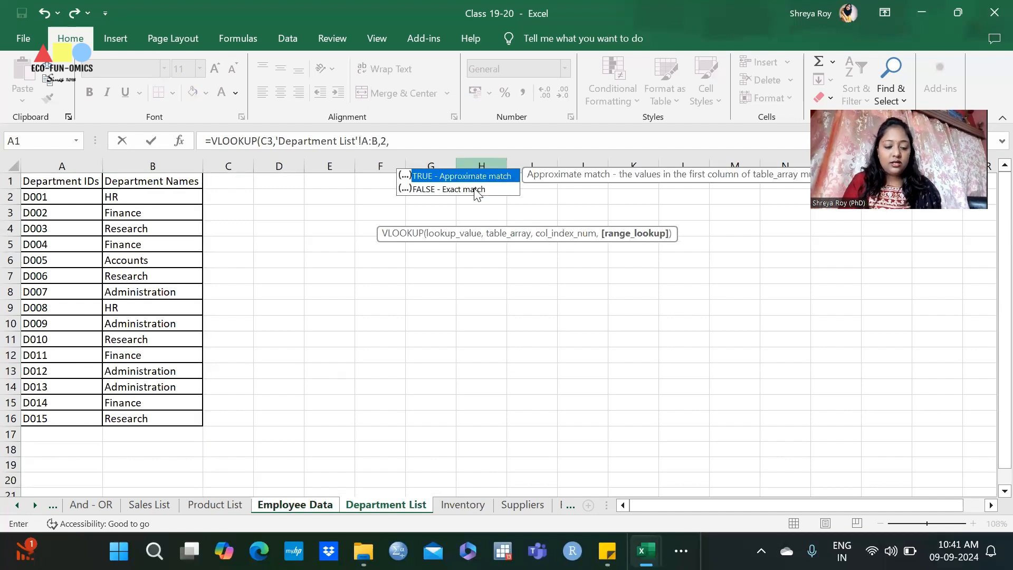
{"action": "type", "text": "False"}
{"action": "double_click", "coordinate": [475, 189]}
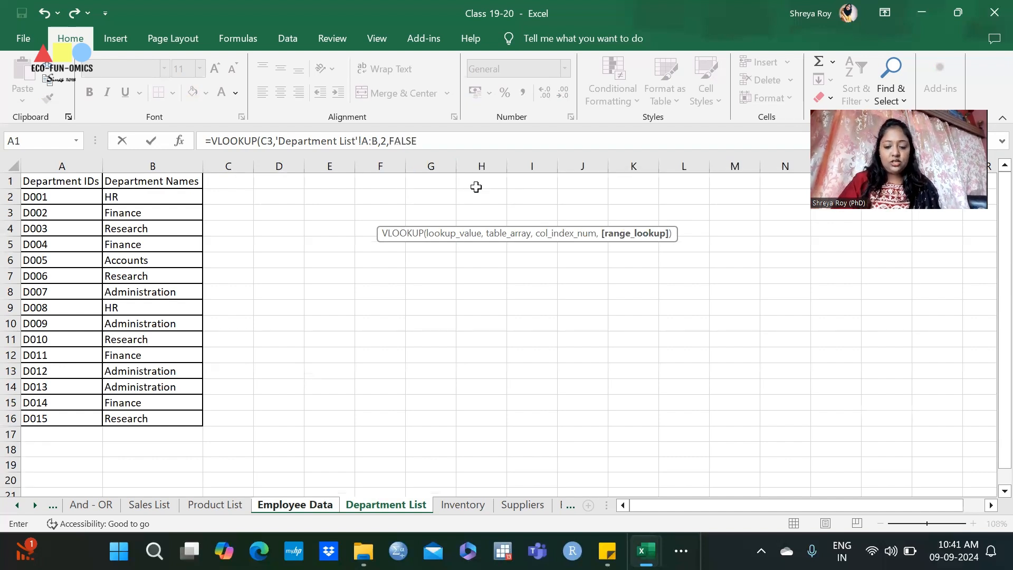
{"action": "key", "text": "Return"}
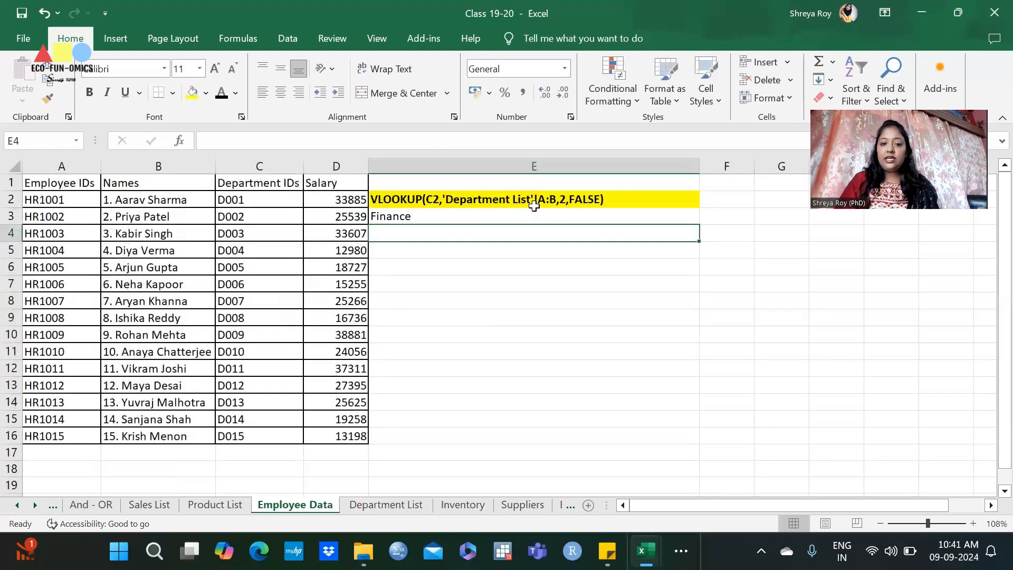
{"action": "left_click", "coordinate": [556, 220]}
{"action": "double_click", "coordinate": [700, 224]}
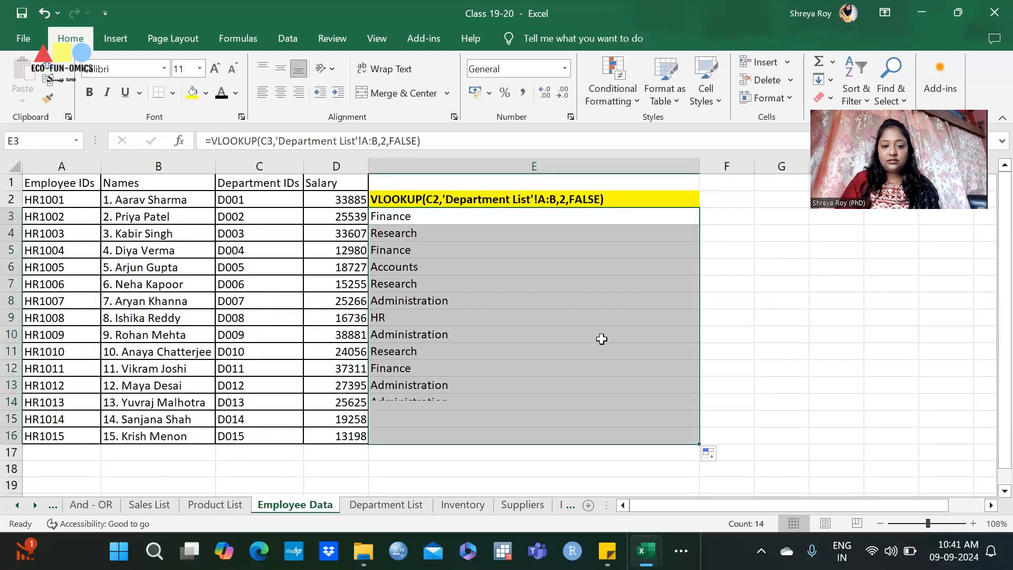
{"action": "left_click", "coordinate": [765, 196]}
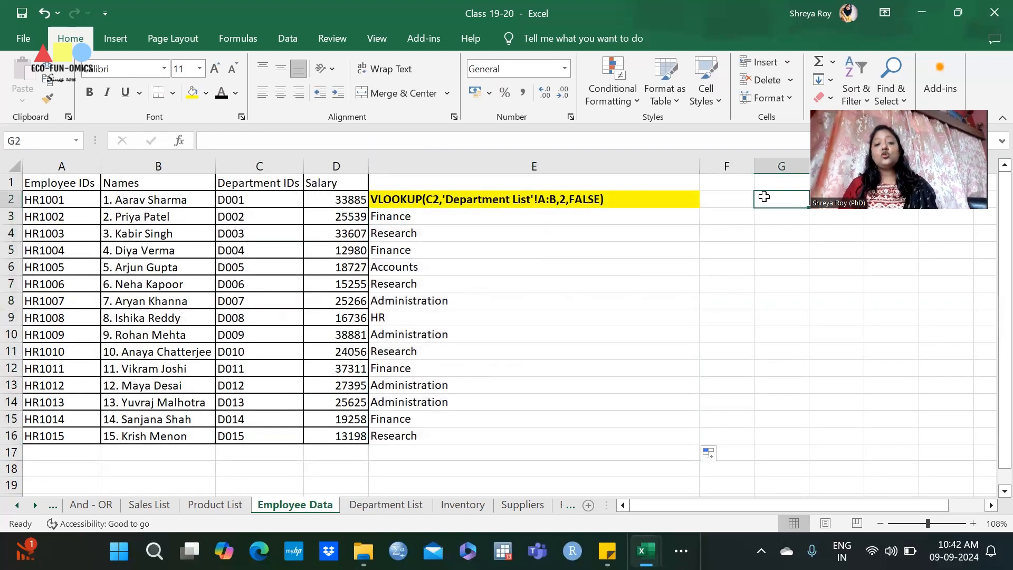